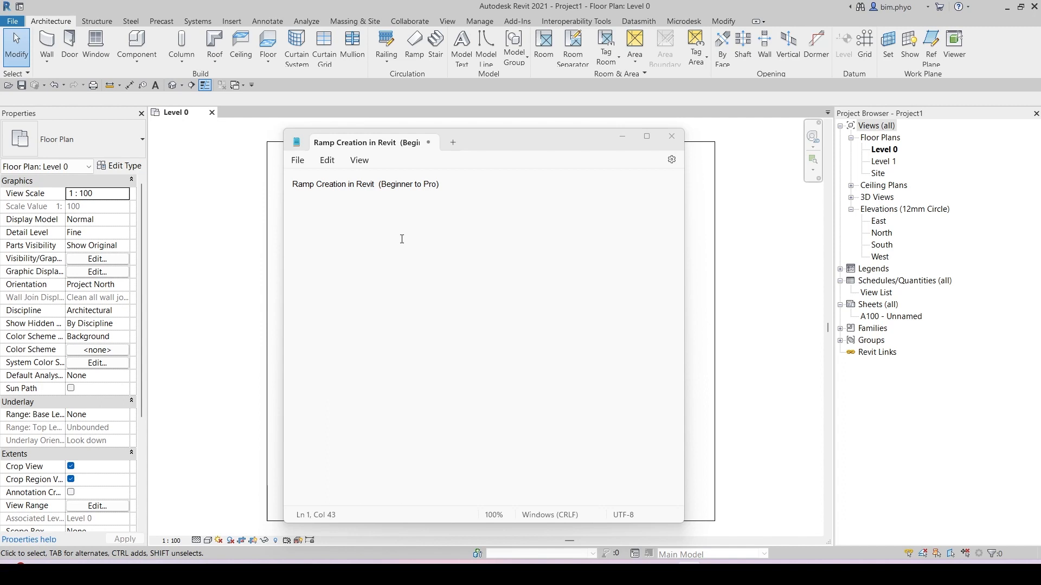
Step: Close the notes window and start the Ramp command in the Level 0 floor plan
click(622, 136)
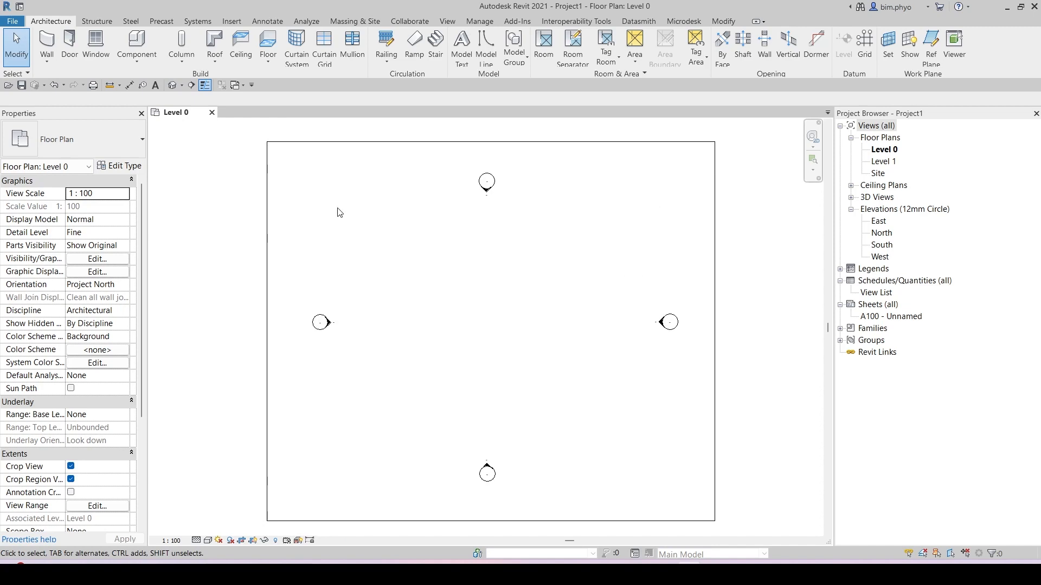
key(ctrl)
key(ctrl)
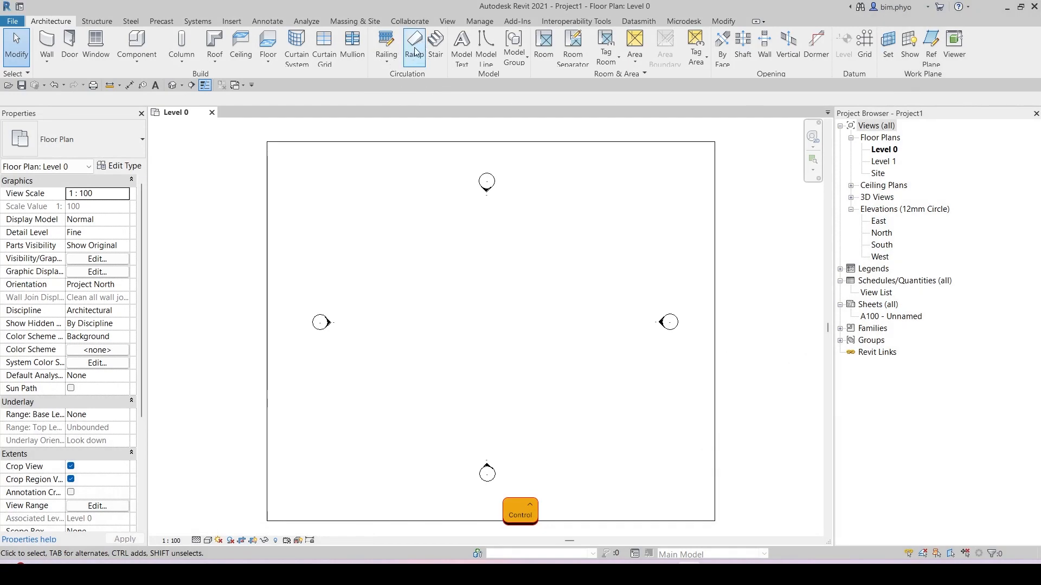
key(ctrl)
key(ctrl)
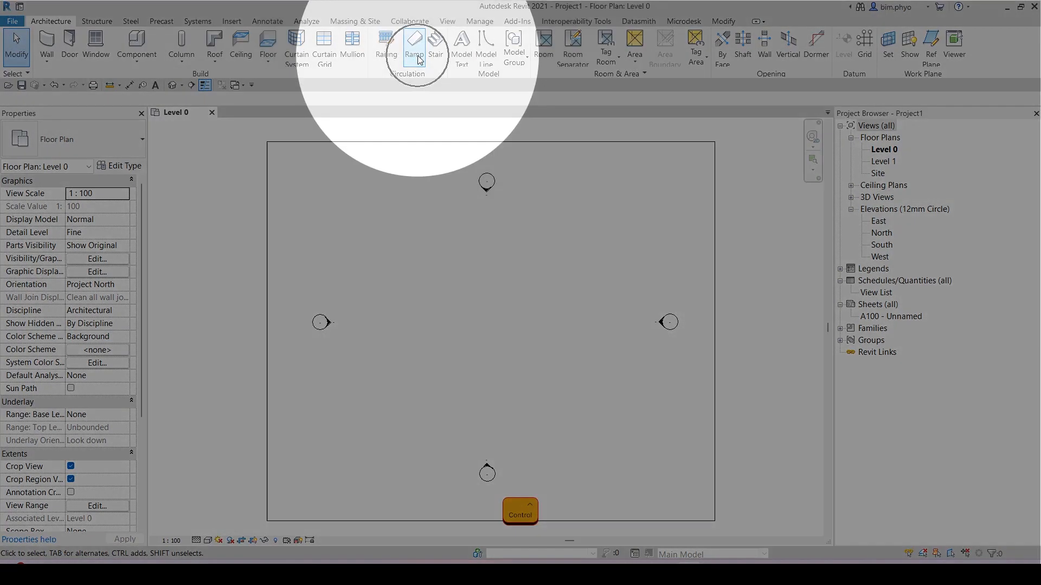
click(417, 61)
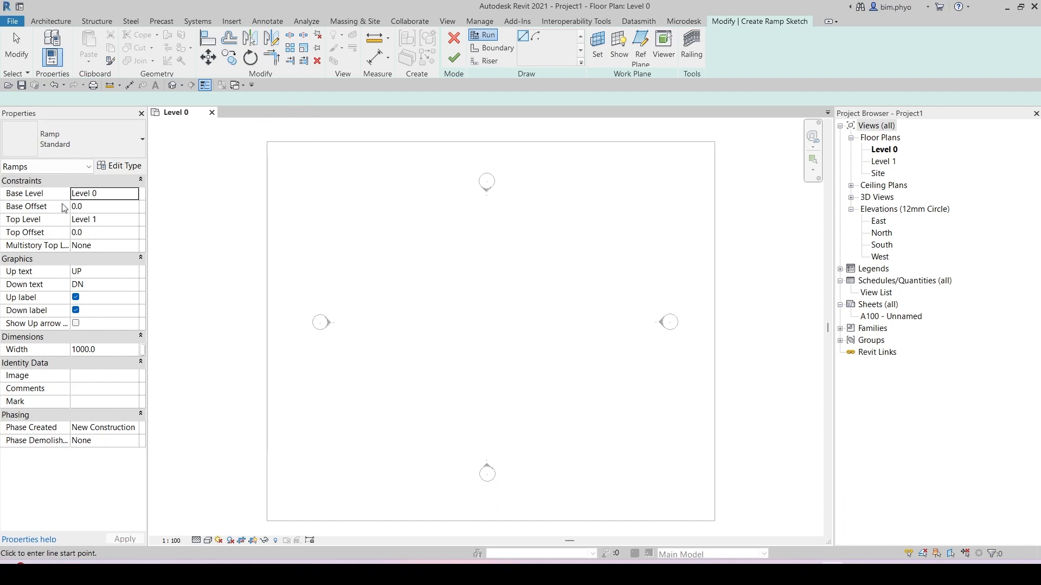
Step: Open the South elevation to examine the Level 0 and Level 1 heights, then return to the Level 0 plan
key(ctrl)
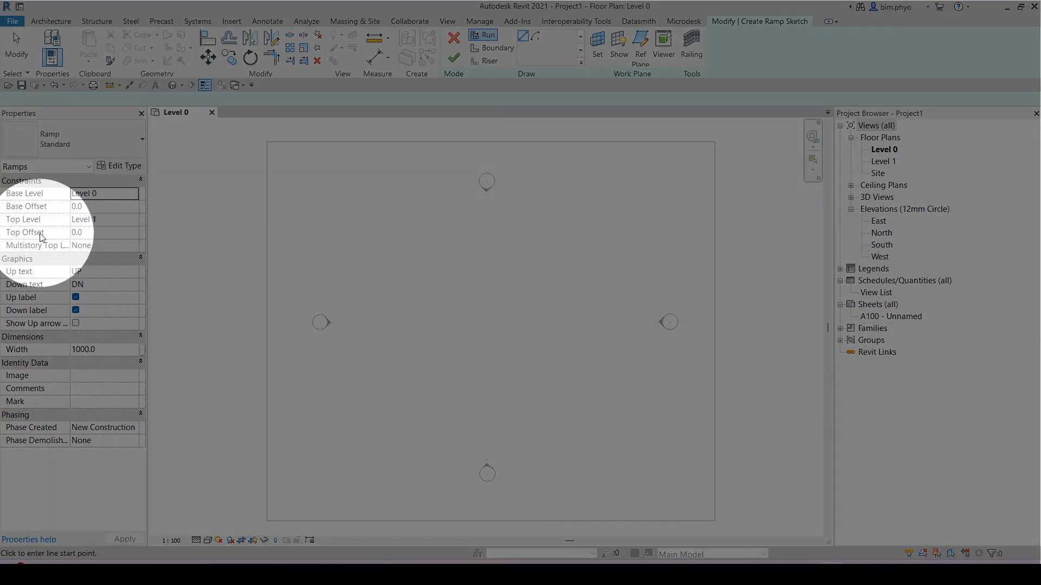
key(ctrl)
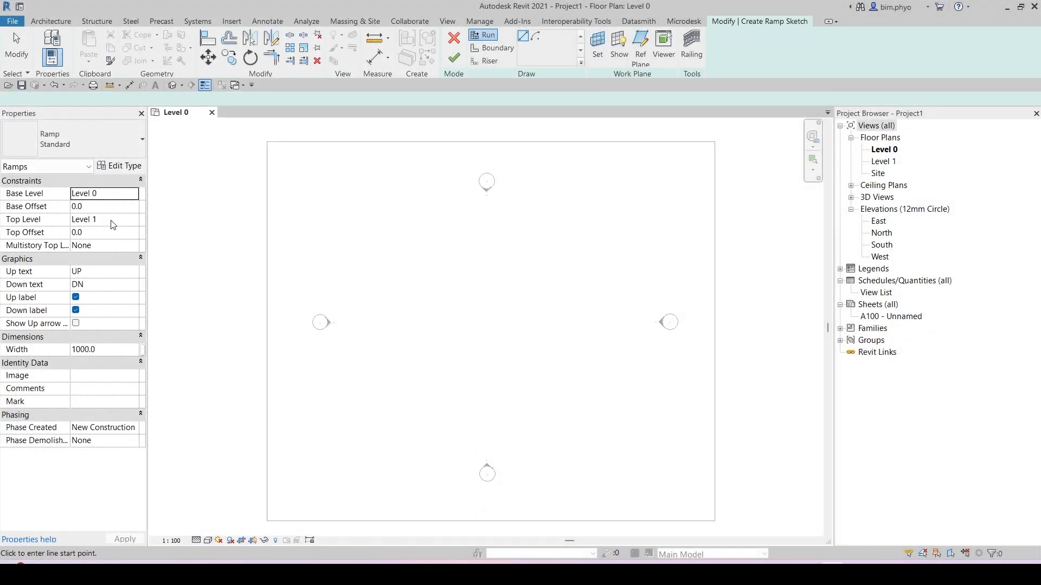
double_click(893, 249)
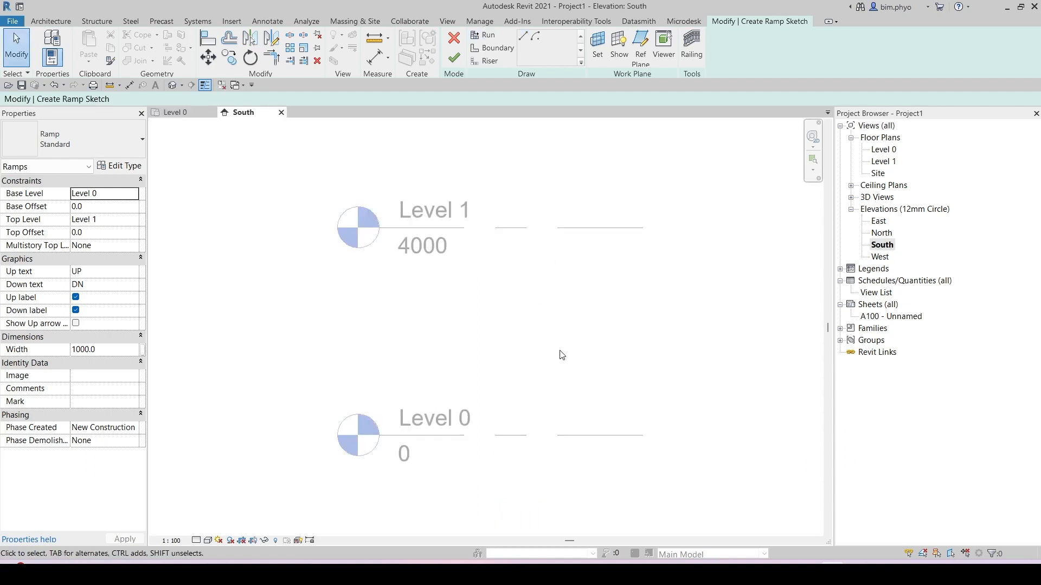
middle_drag(675, 360, 661, 359)
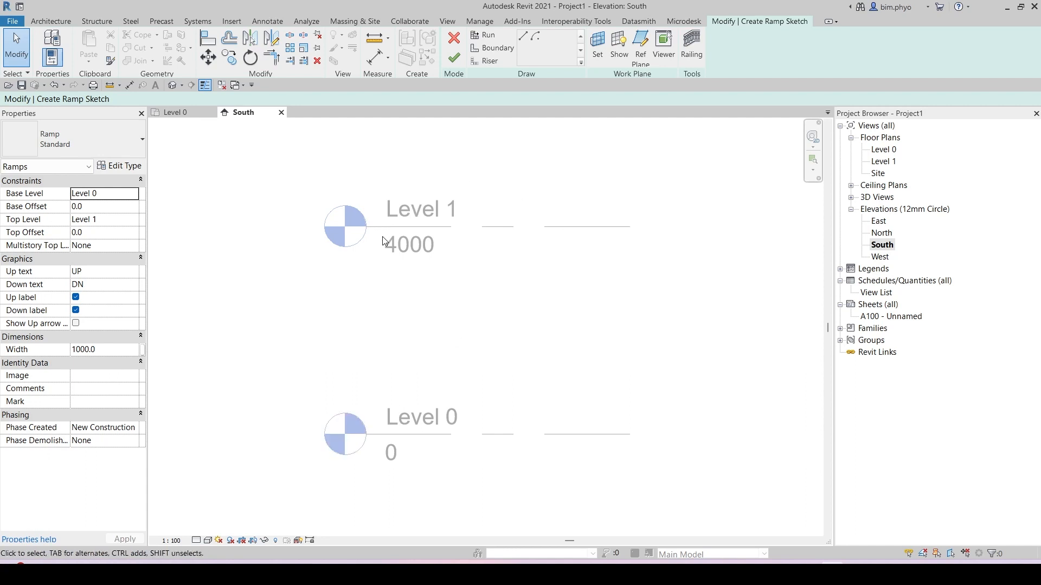
click(176, 112)
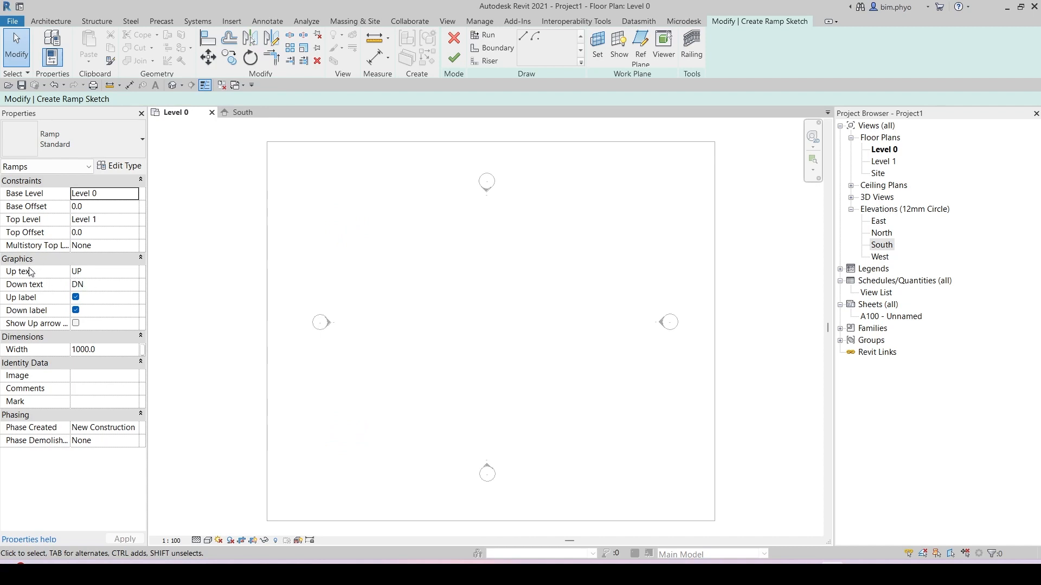
Step: Try toggling the ramp's Up label, Down label and Show Up arrow options in its instance properties
click(95, 271)
click(142, 275)
click(76, 310)
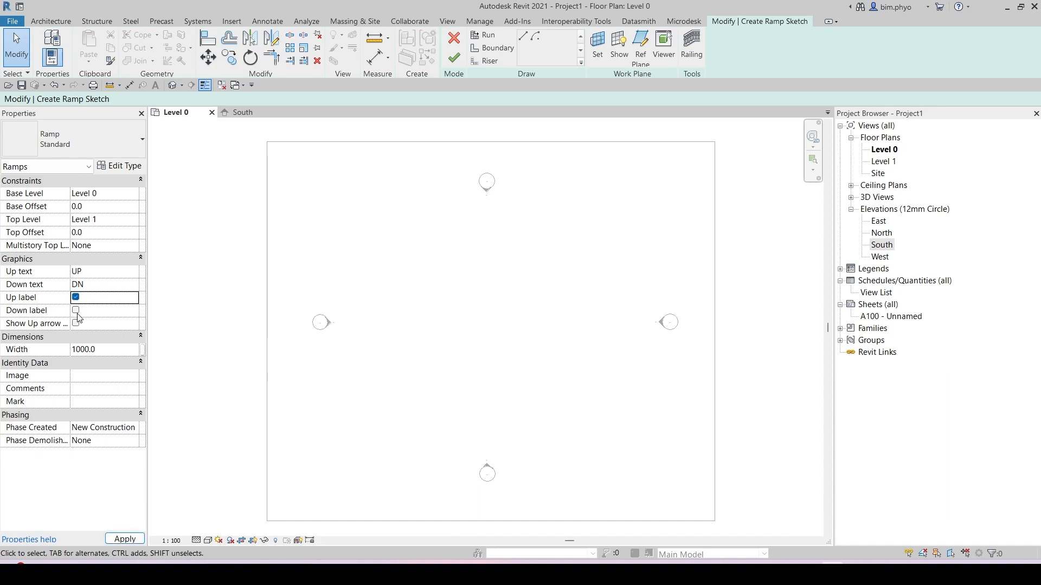
click(79, 313)
click(75, 310)
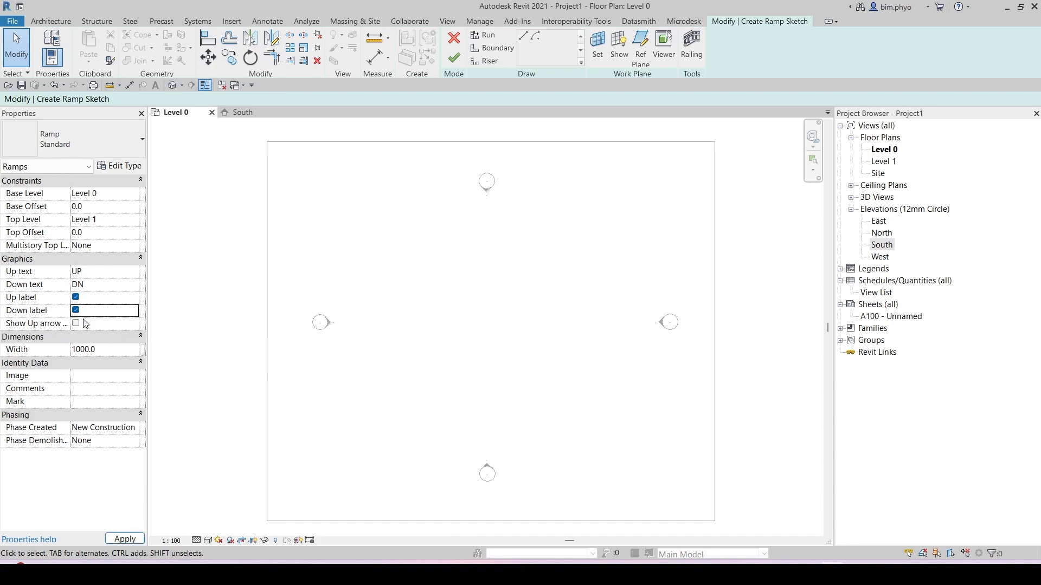
click(76, 323)
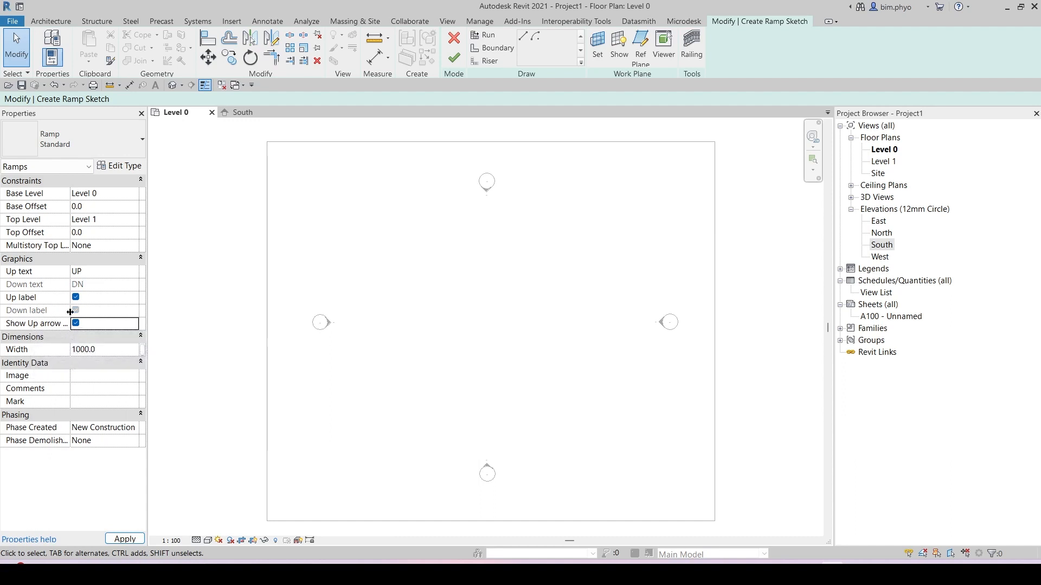
click(76, 324)
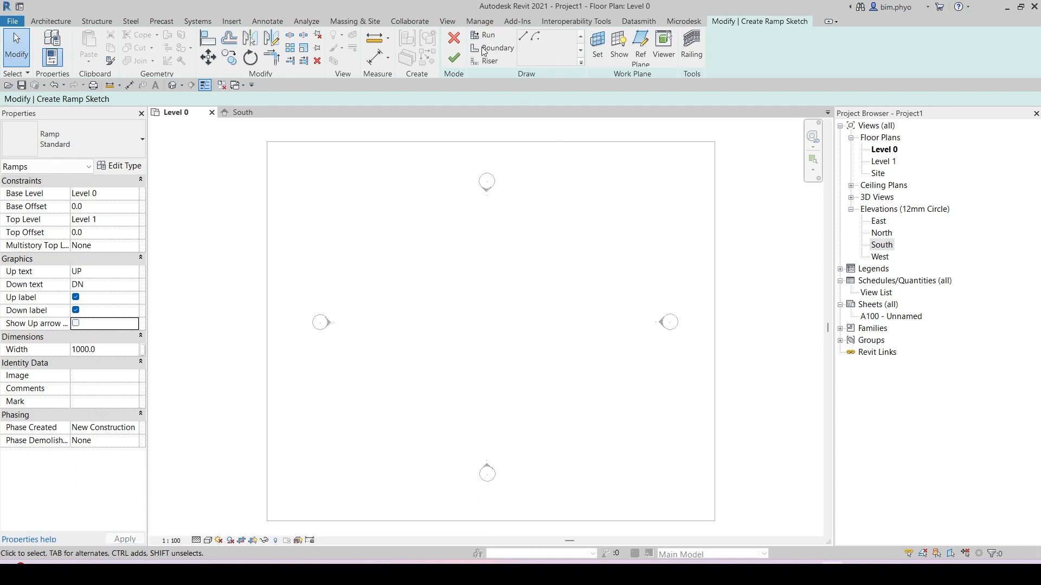
Step: Open the ramp's type properties and examine the Maximum Incline Length and Ramp Max Slope settings
click(127, 167)
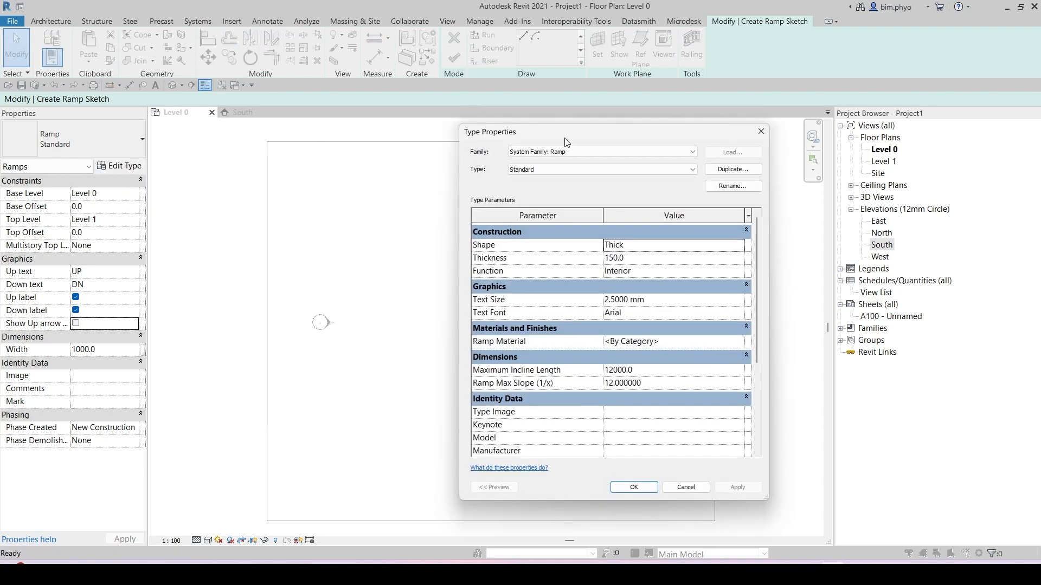
drag(564, 136, 438, 133)
key(ctrl)
key(ctrl)
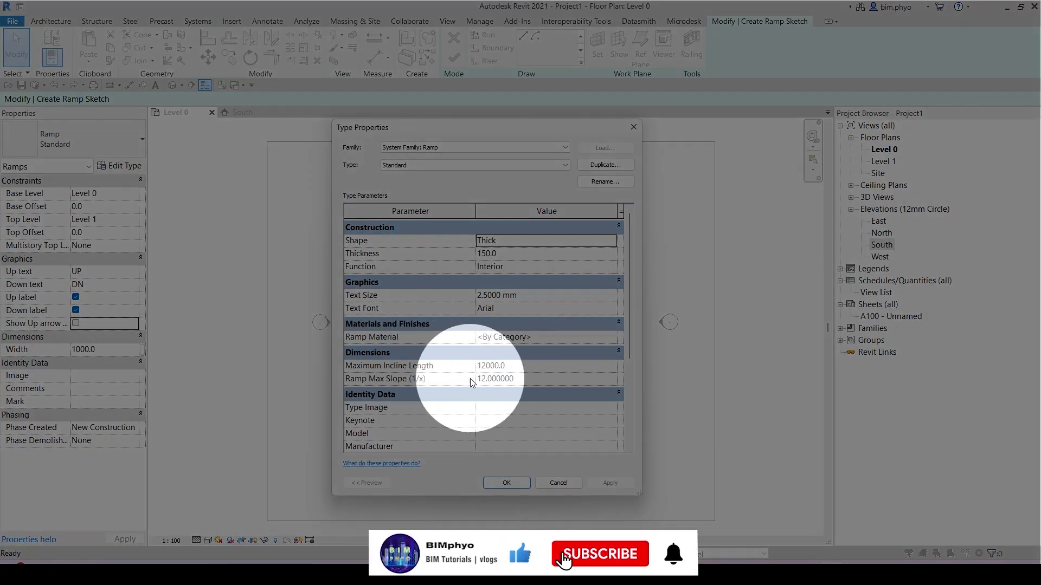
click(552, 378)
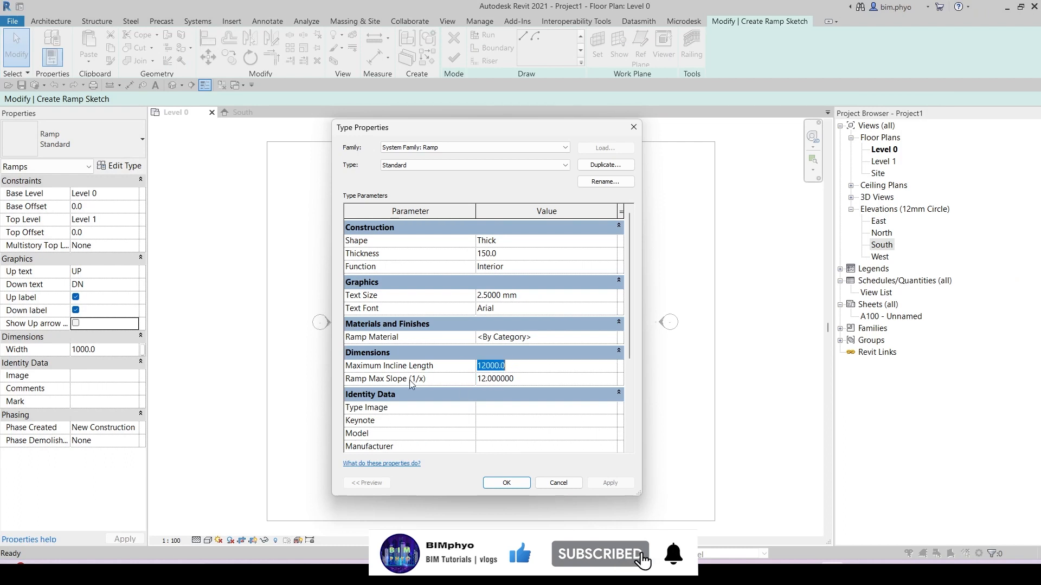
click(422, 368)
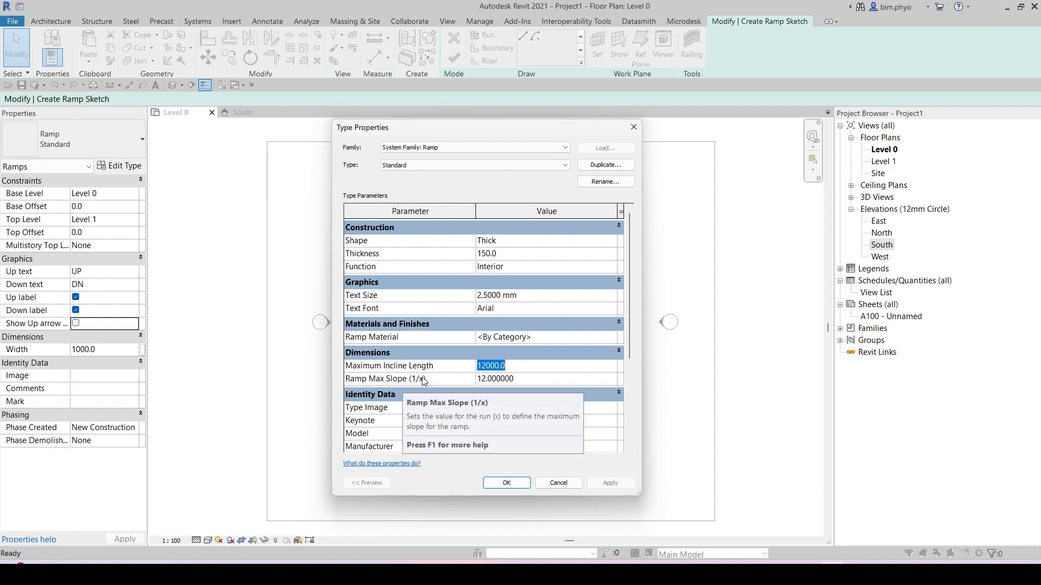
click(532, 380)
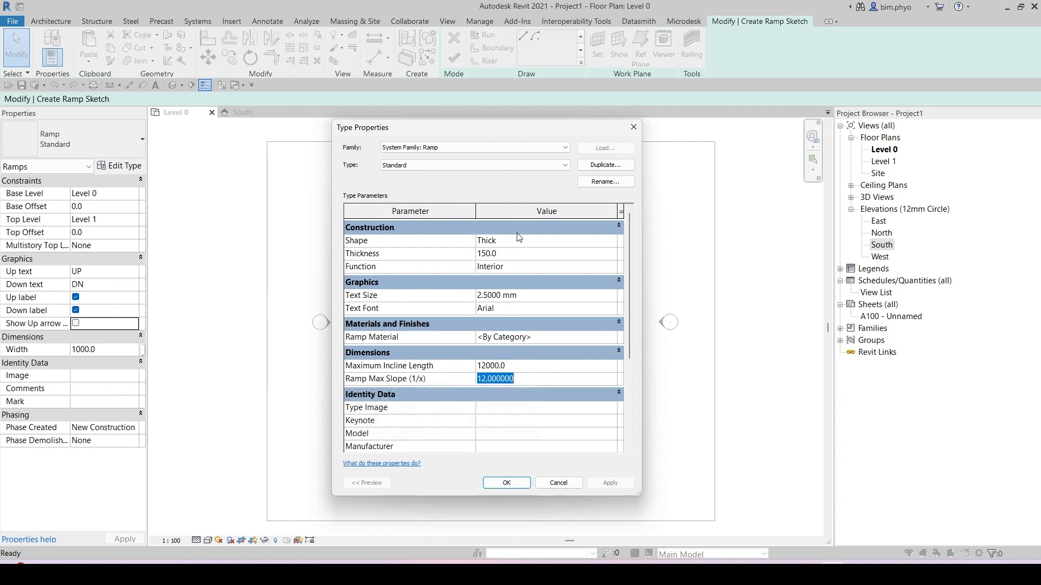
Step: Set the ramp type's thickness to 200 with Interior function and confirm the type properties
click(515, 254)
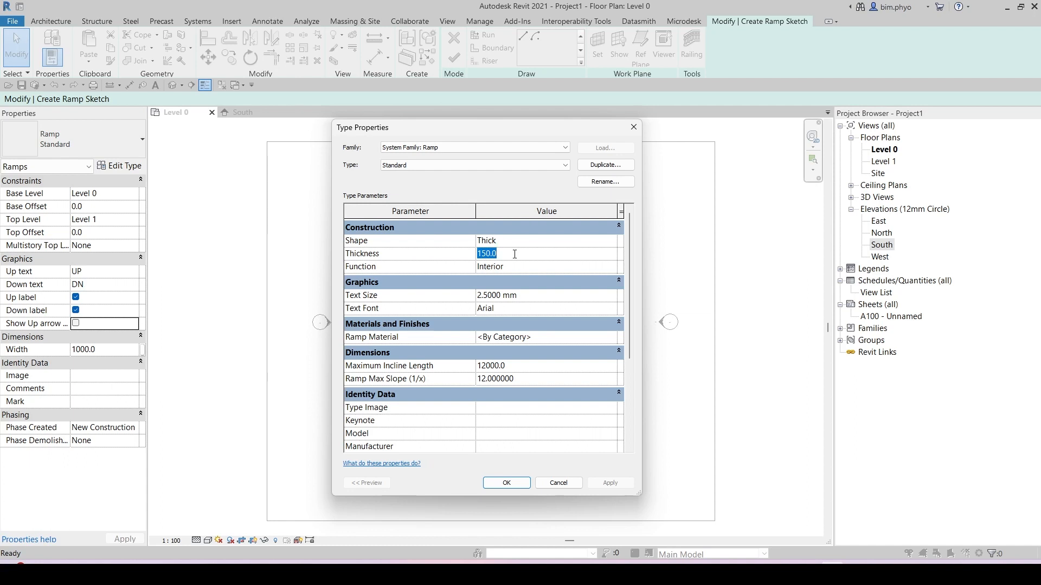
text(200)
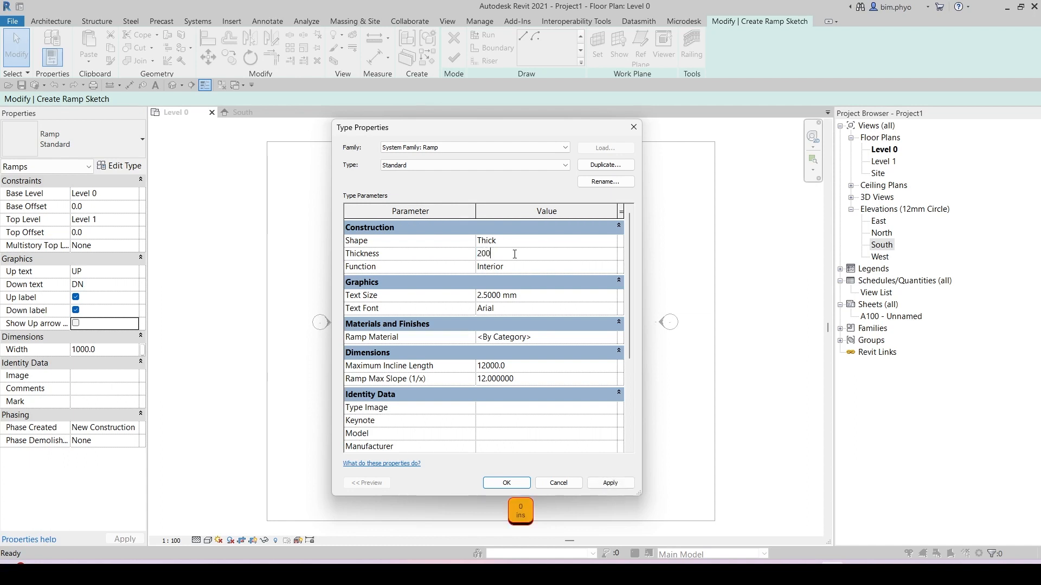
click(518, 264)
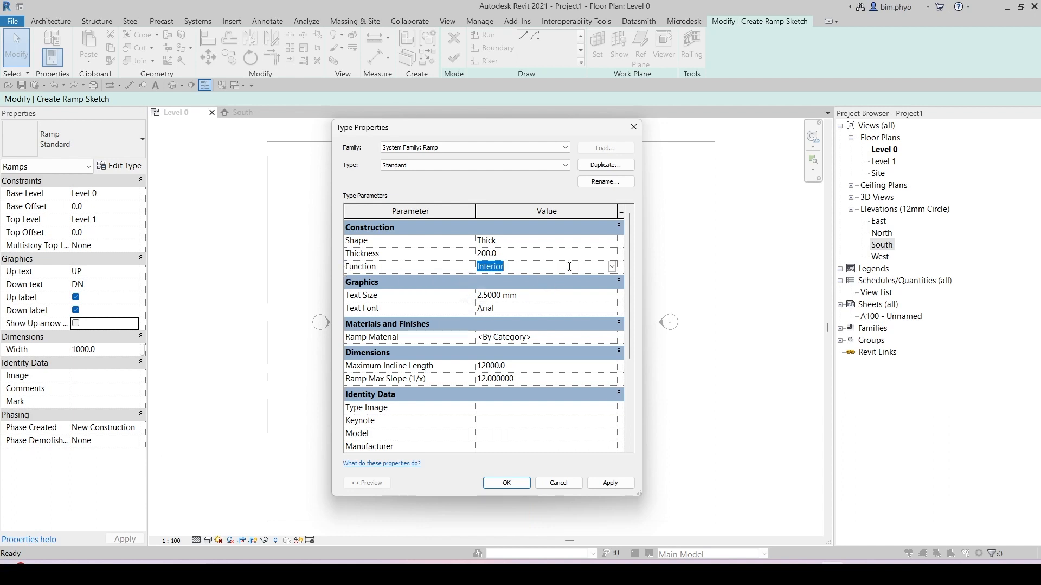
click(610, 266)
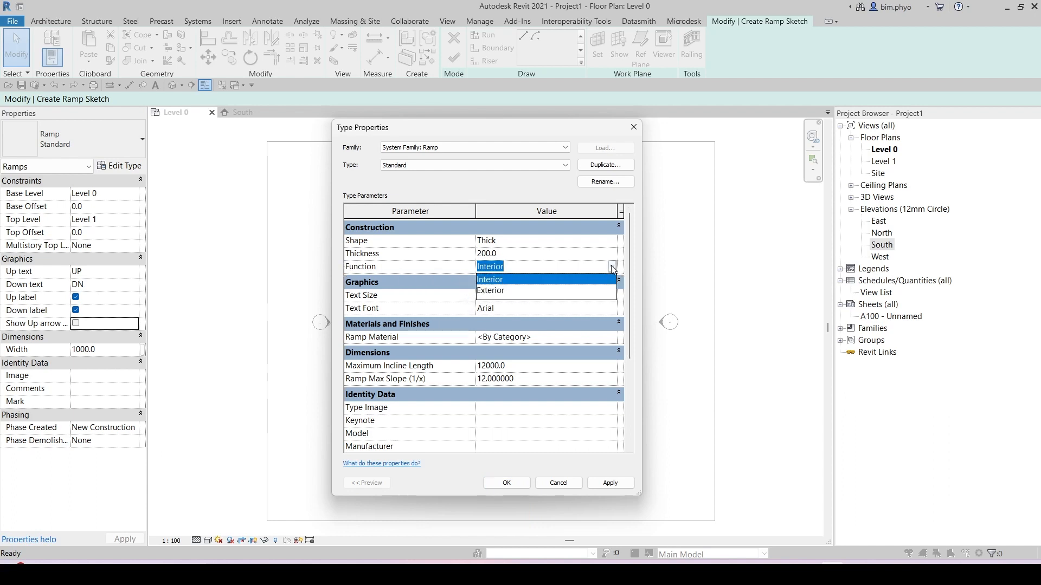
click(491, 280)
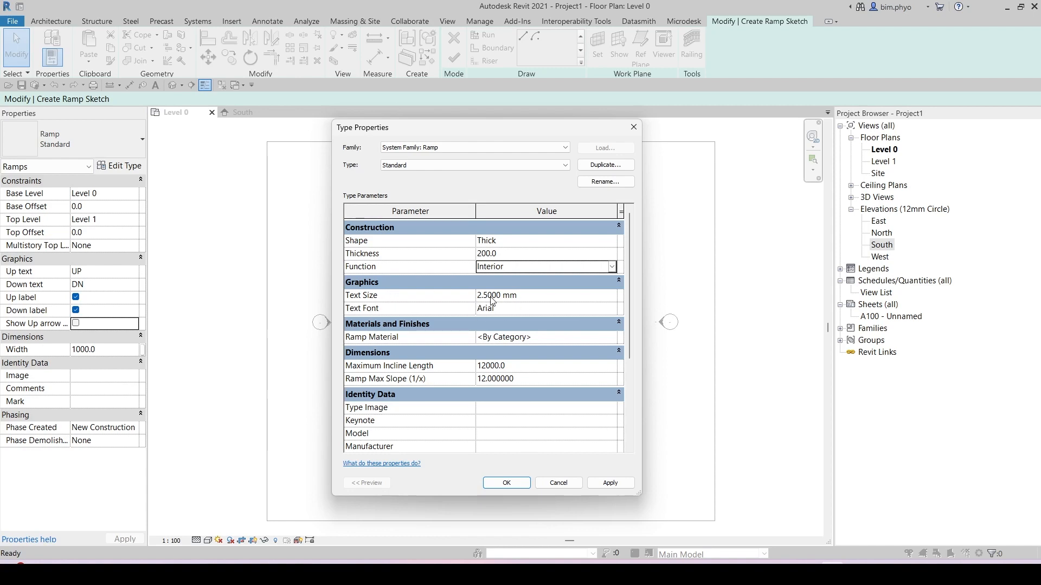
key(ctrl)
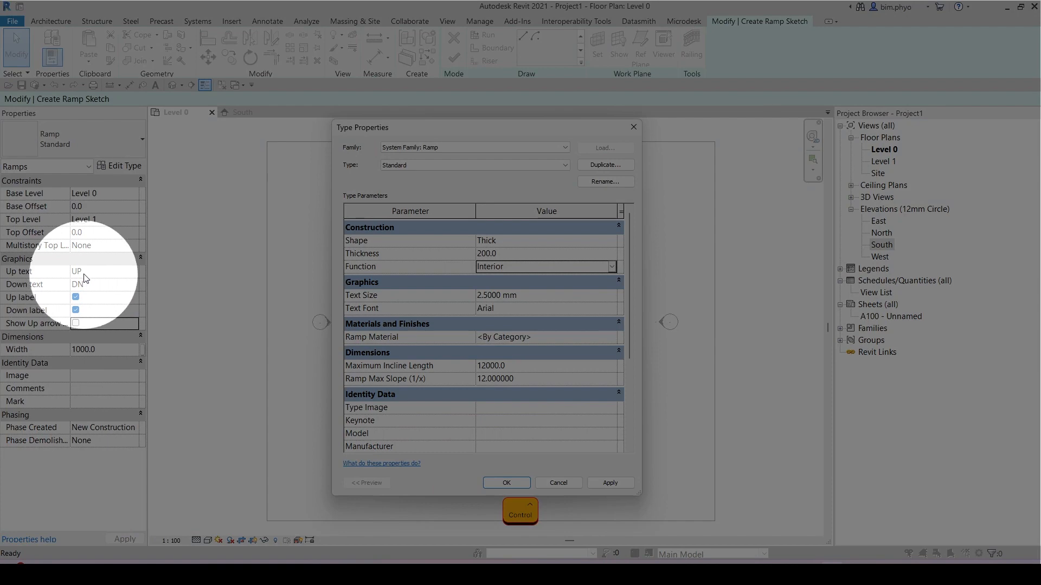
key(ctrl)
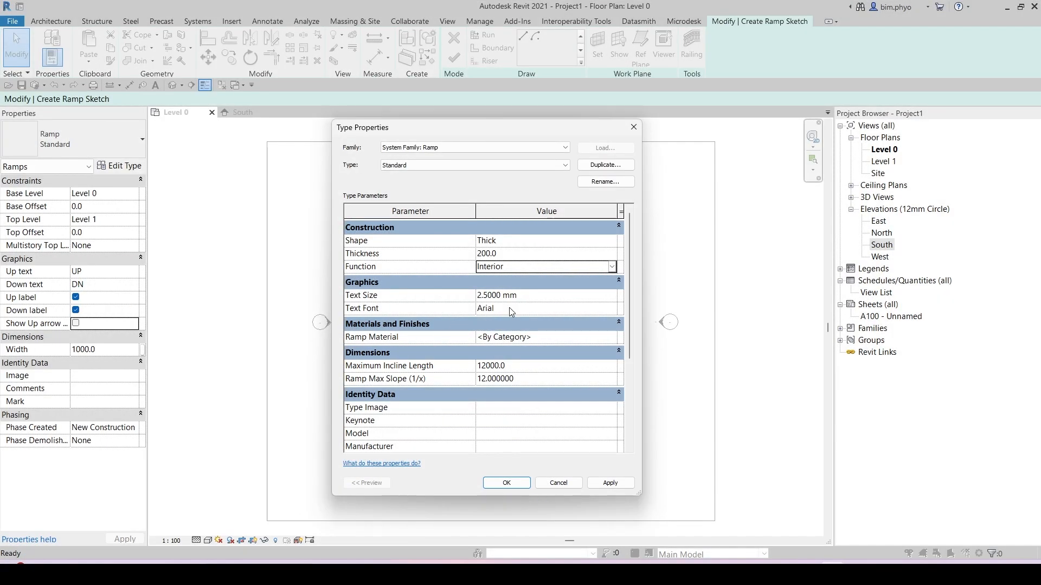
click(546, 340)
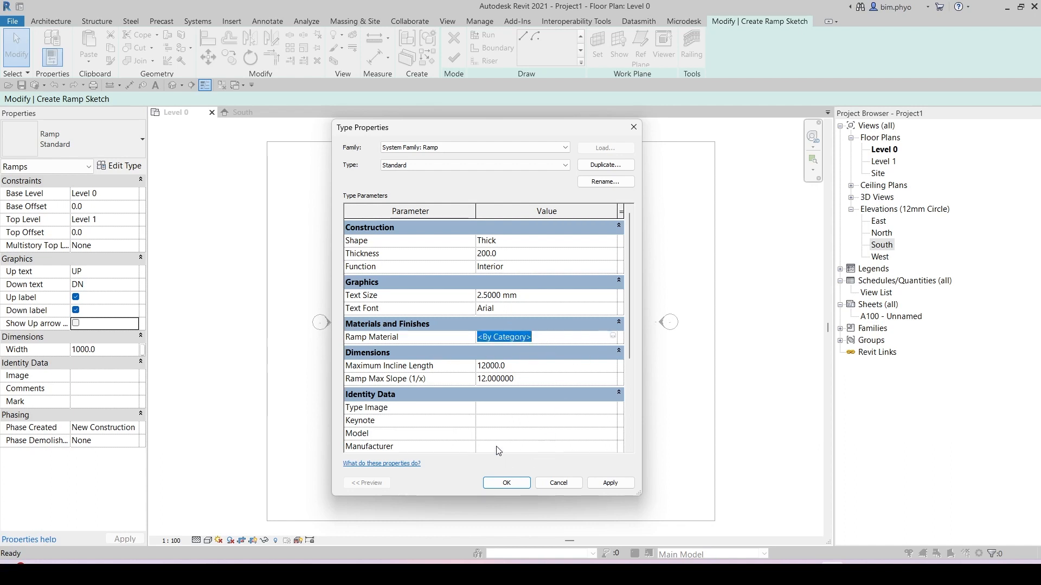
key(ctrl)
key(ctrl)
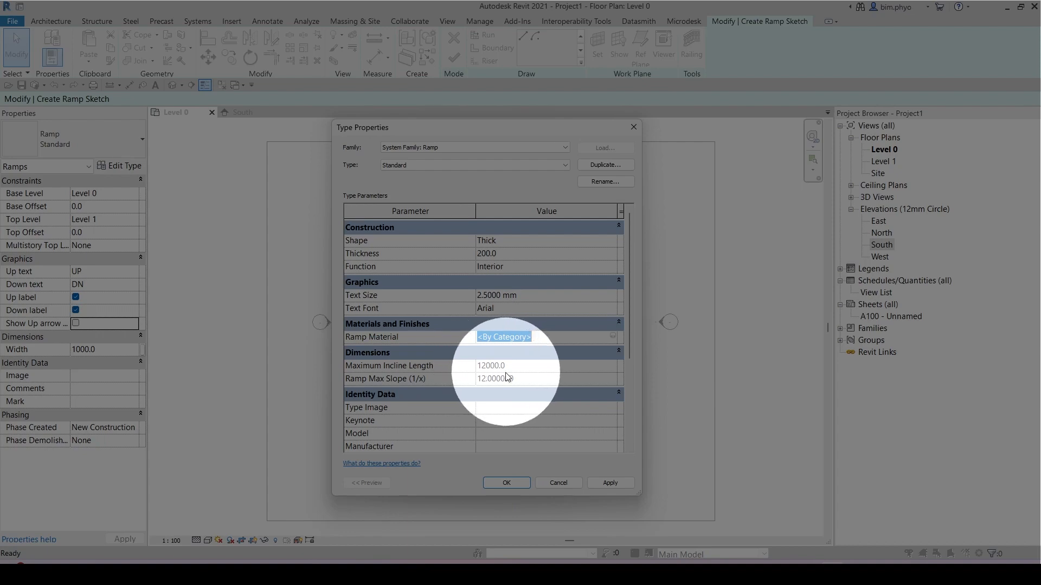
key(ctrl)
key(ctrl)
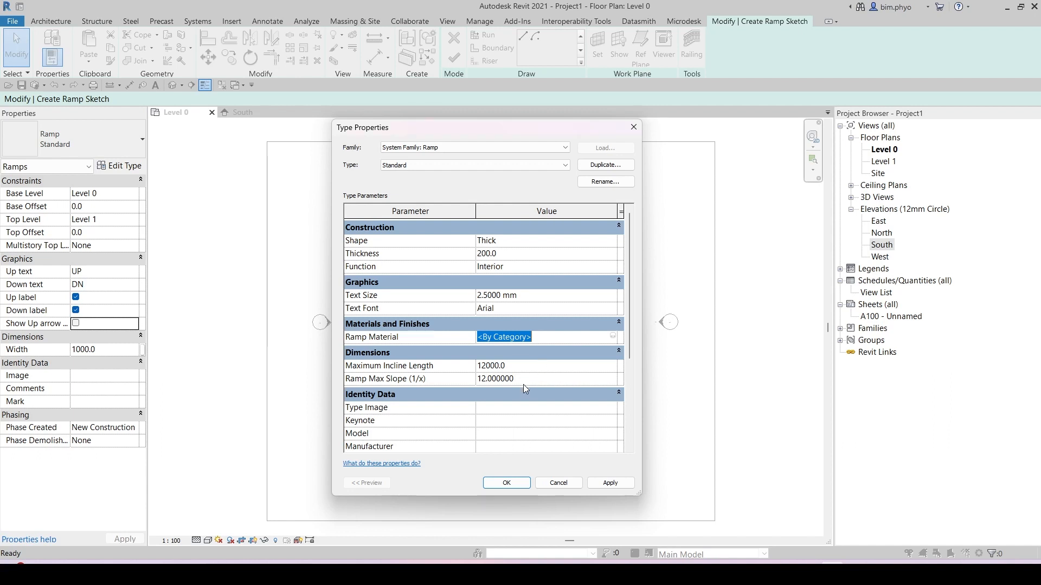
click(508, 484)
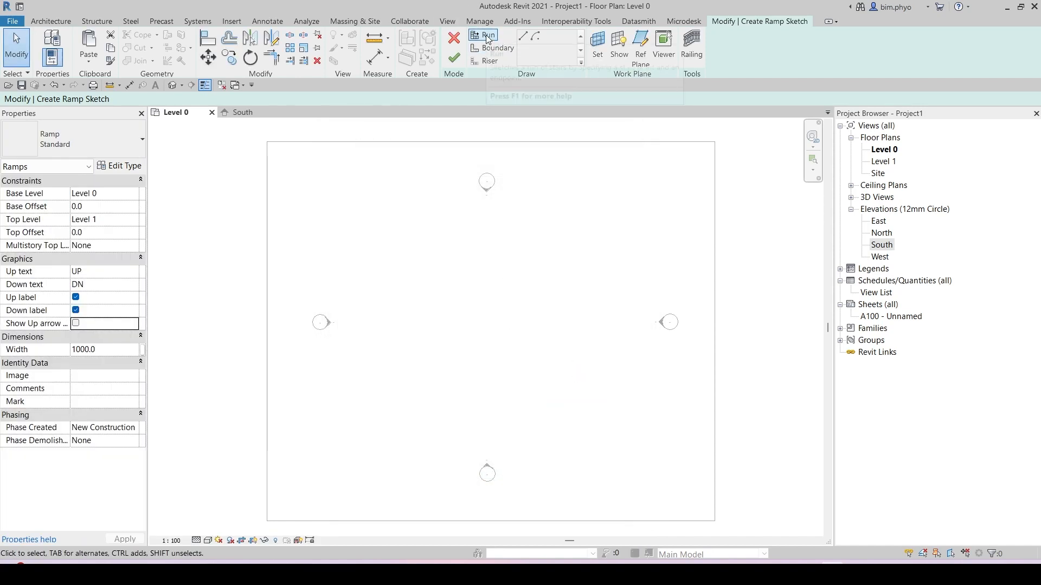
Step: Sketch a single 12000 straight ramp run on Level 0 and finish the ramp sketch
click(487, 37)
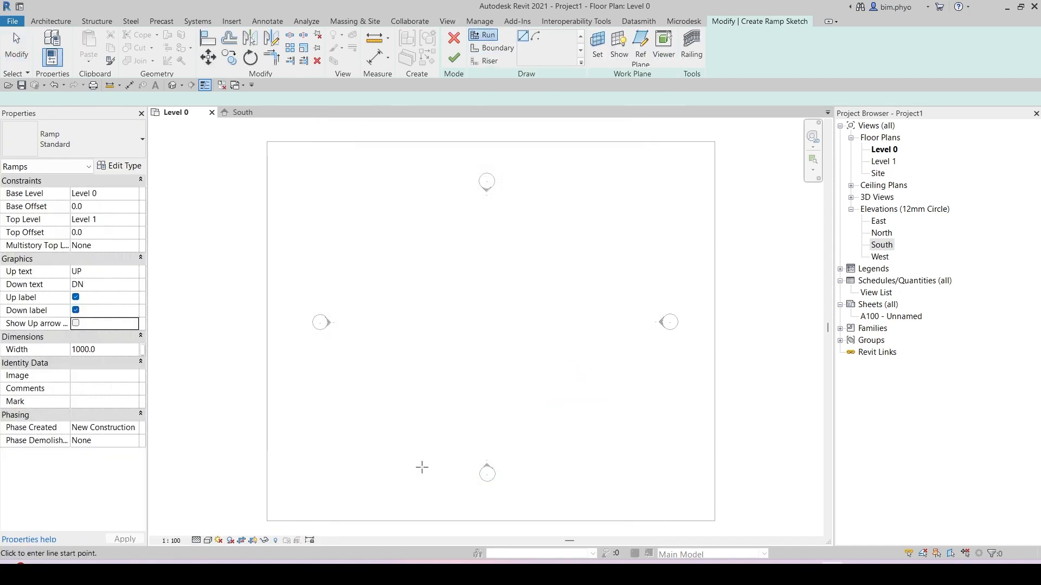
click(407, 401)
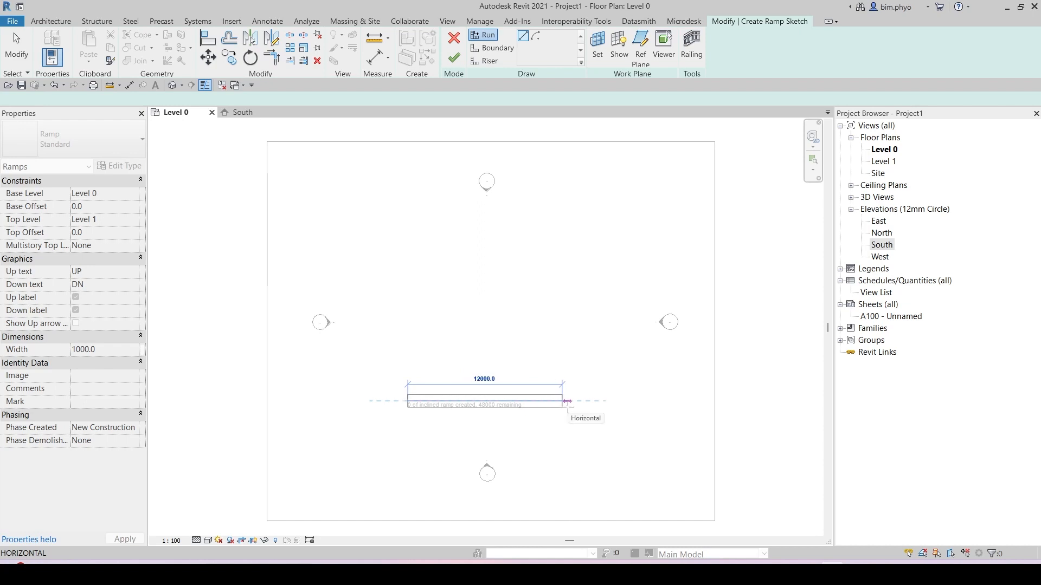
scroll(484, 407, up, 4)
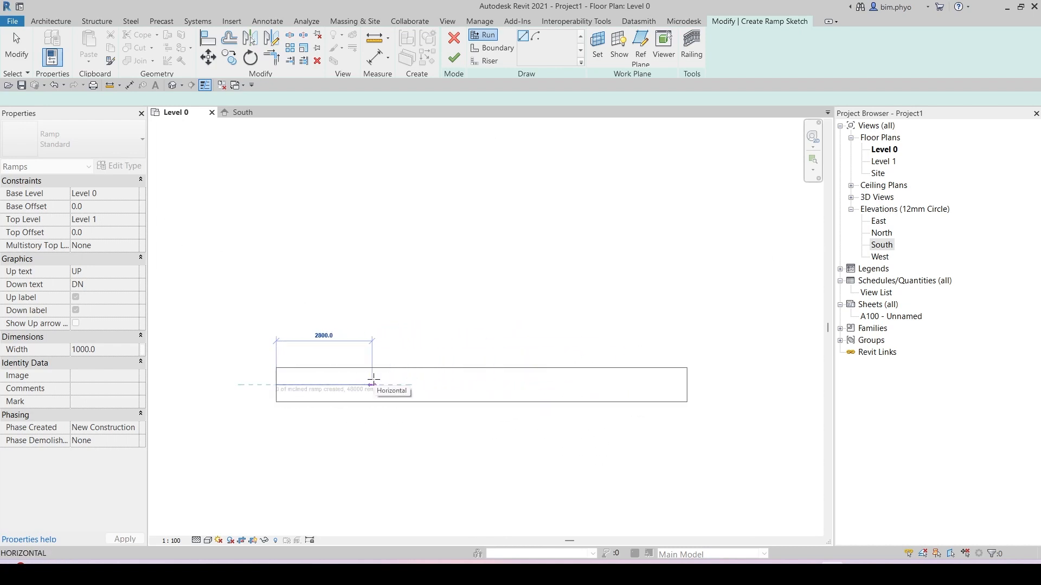
key(ctrl)
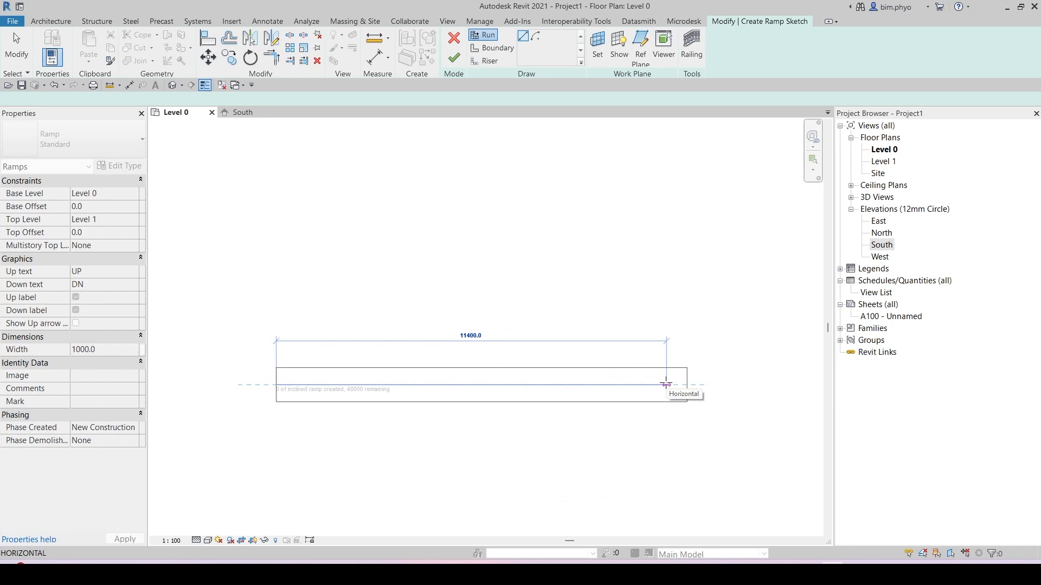
scroll(693, 385, down, 1)
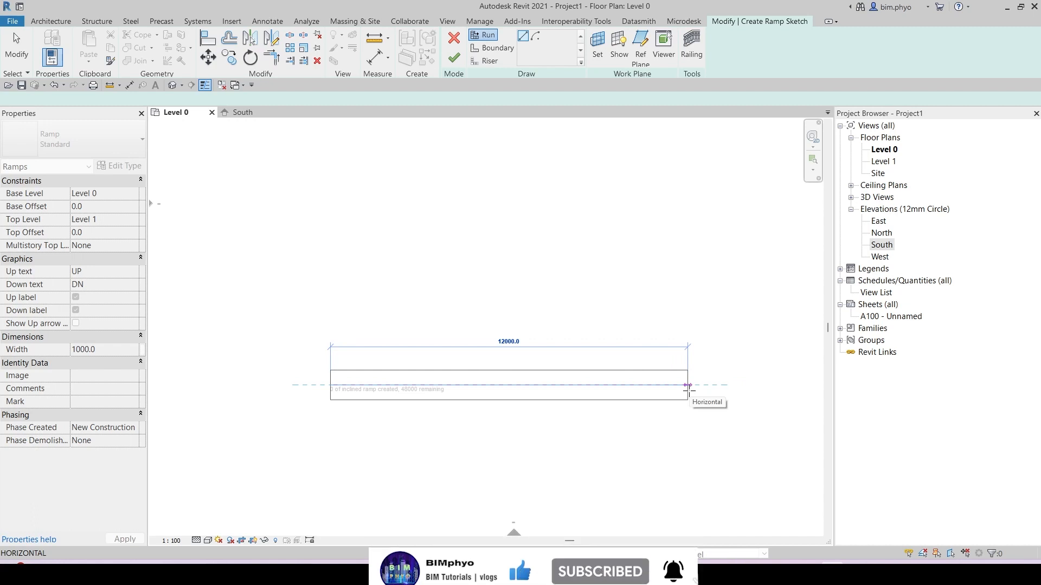
scroll(727, 387, down, 4)
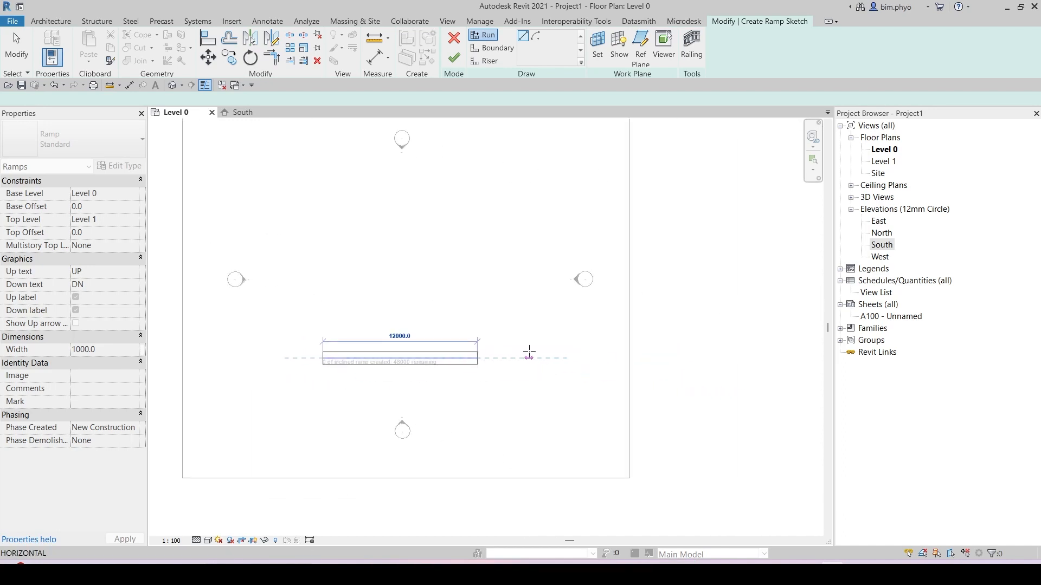
click(535, 353)
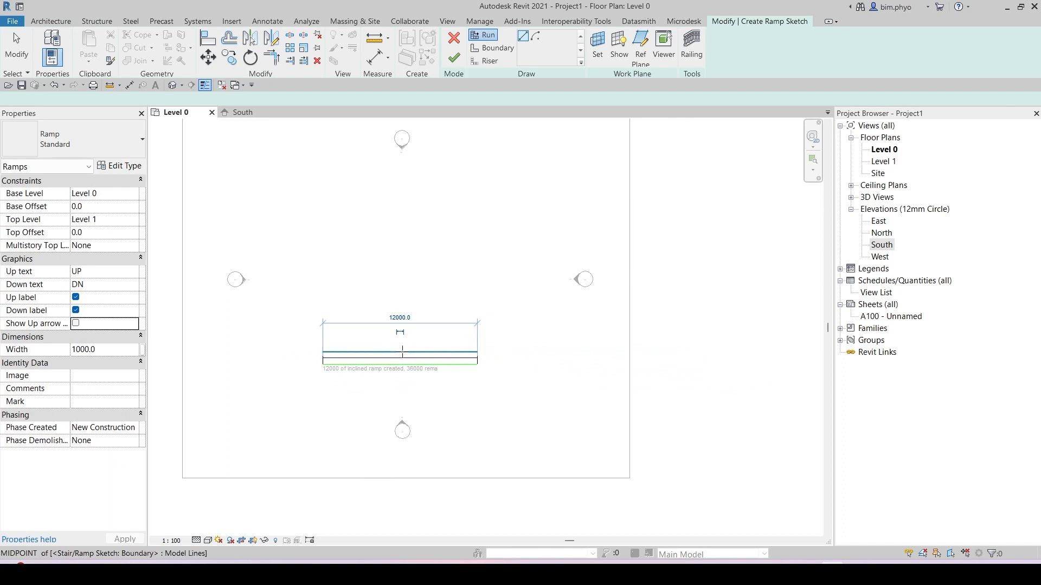
scroll(330, 369, up, 2)
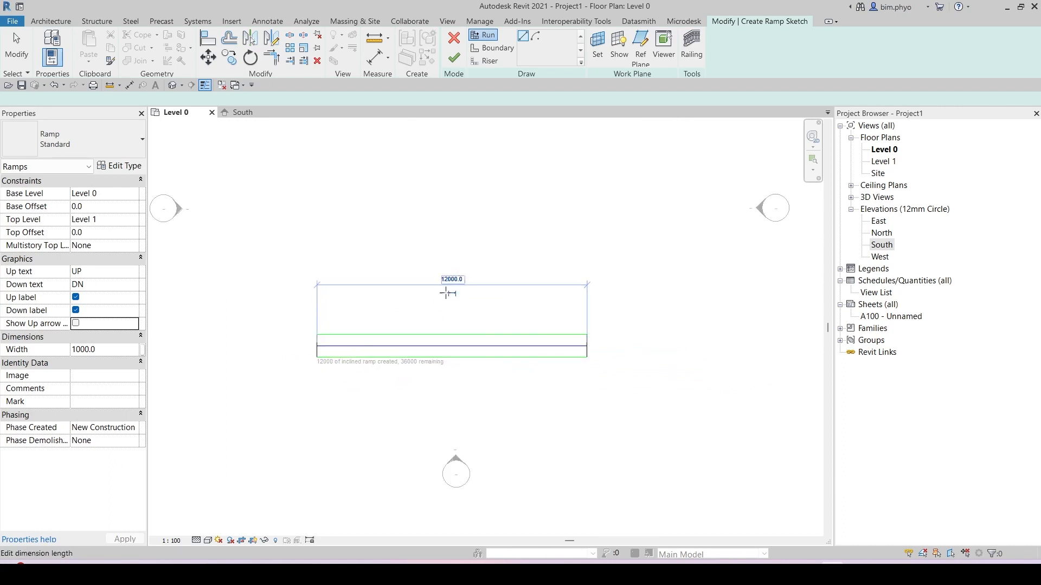
click(453, 59)
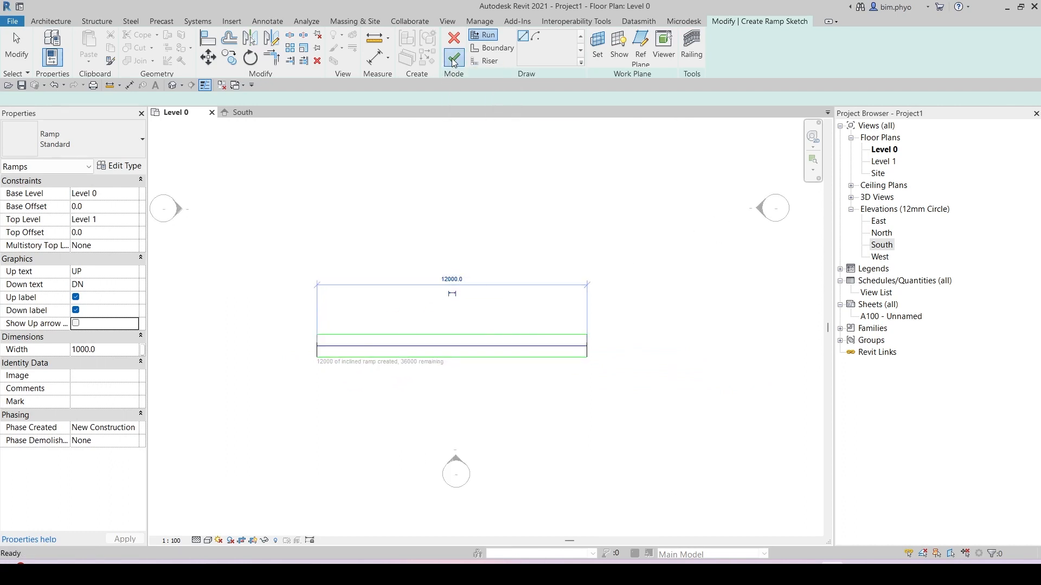
Step: Open the South elevation and temporarily hide the ramp's railing
click(242, 112)
scroll(546, 355, up, 3)
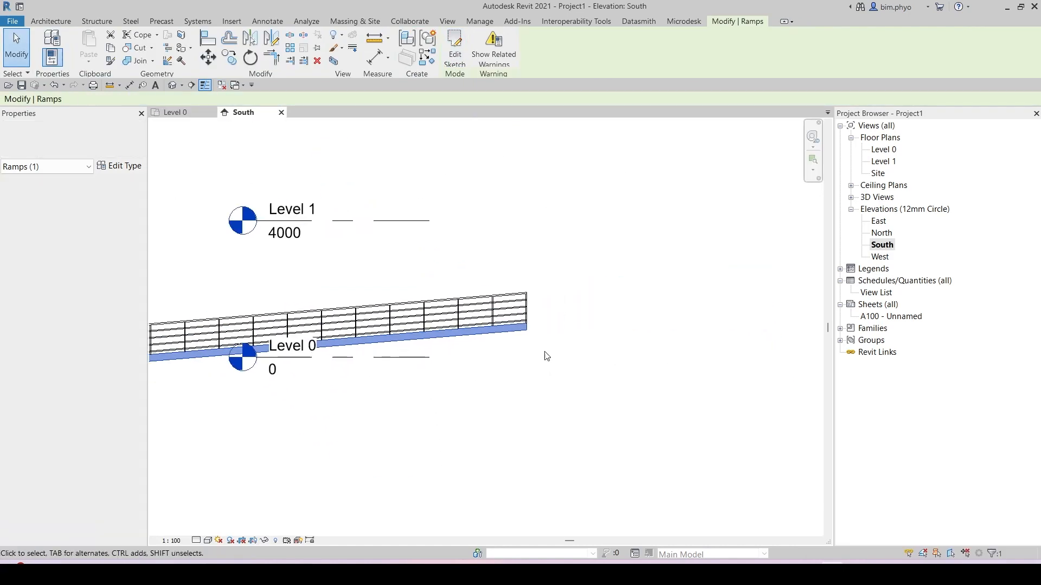
key(Escape)
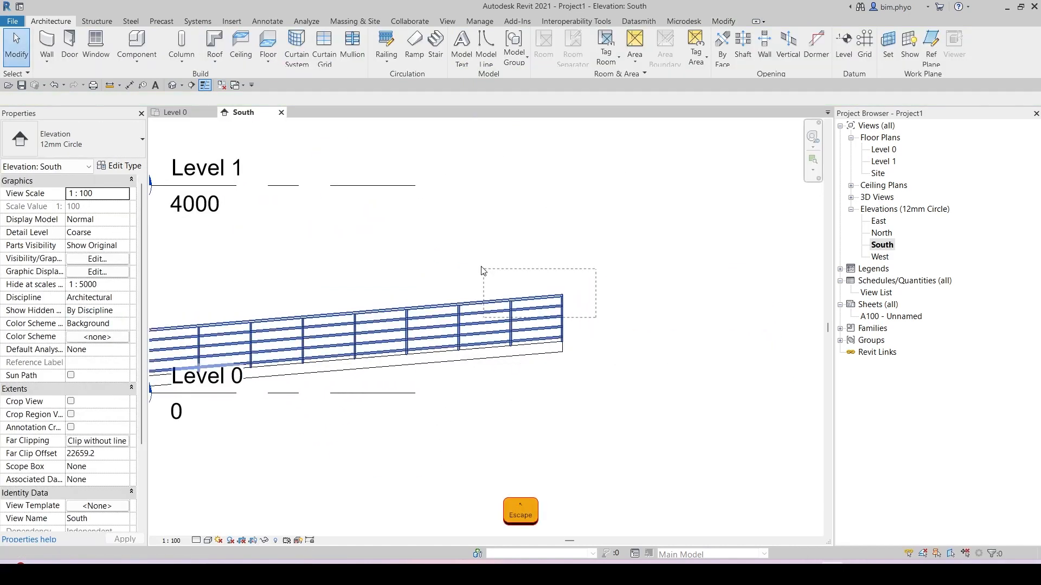
key(h)
key(h)
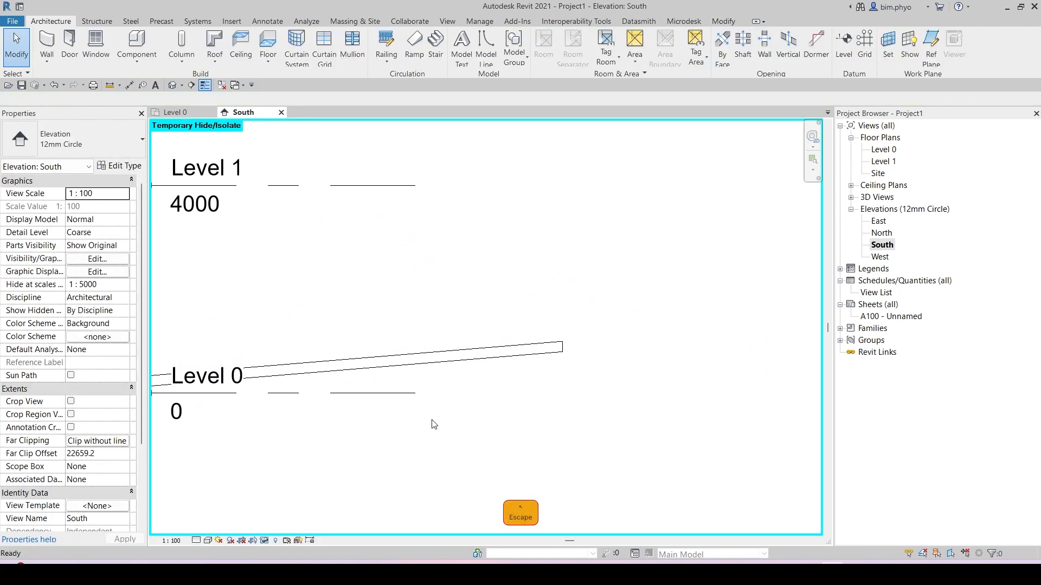
Step: Dimension the height the ramp's upper end reaches above Level 0
key(d)
key(i)
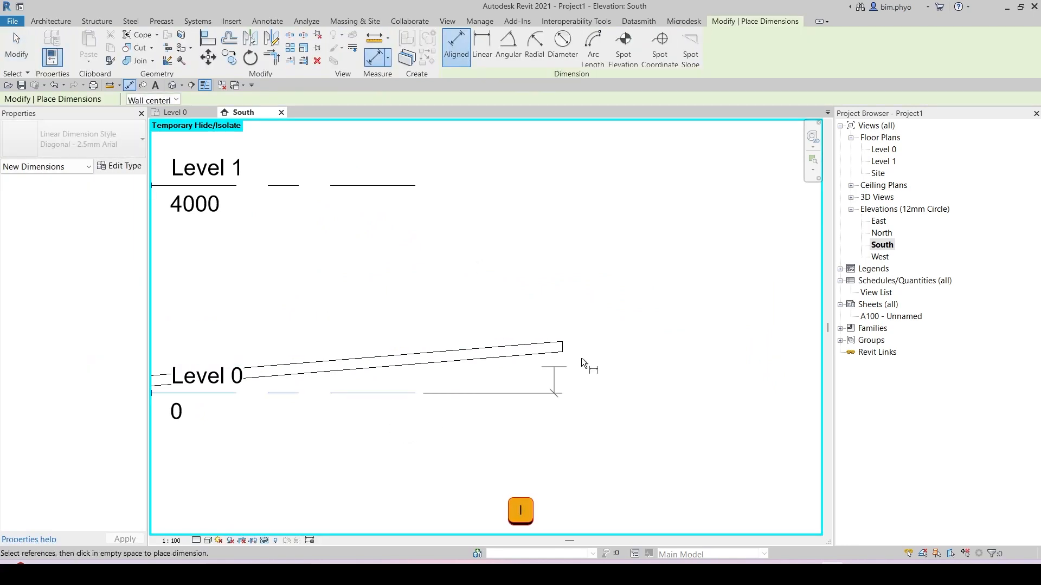
click(707, 360)
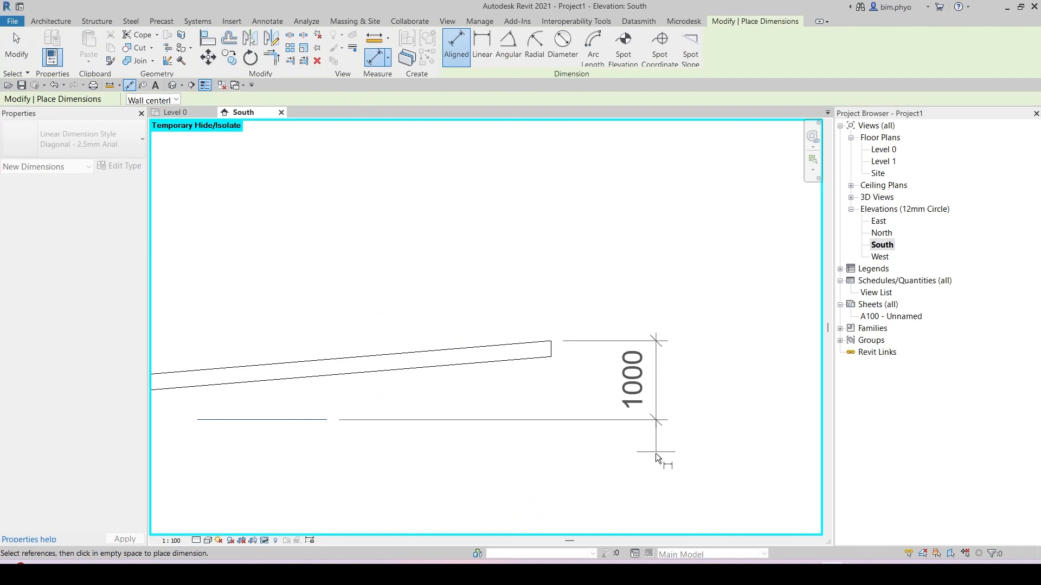
scroll(617, 406, down, 2)
middle_drag(616, 406, 699, 360)
key(Escape)
Step: Open the ramp's type properties to review the Ramp Max Slope setting, then close the dialog
click(463, 333)
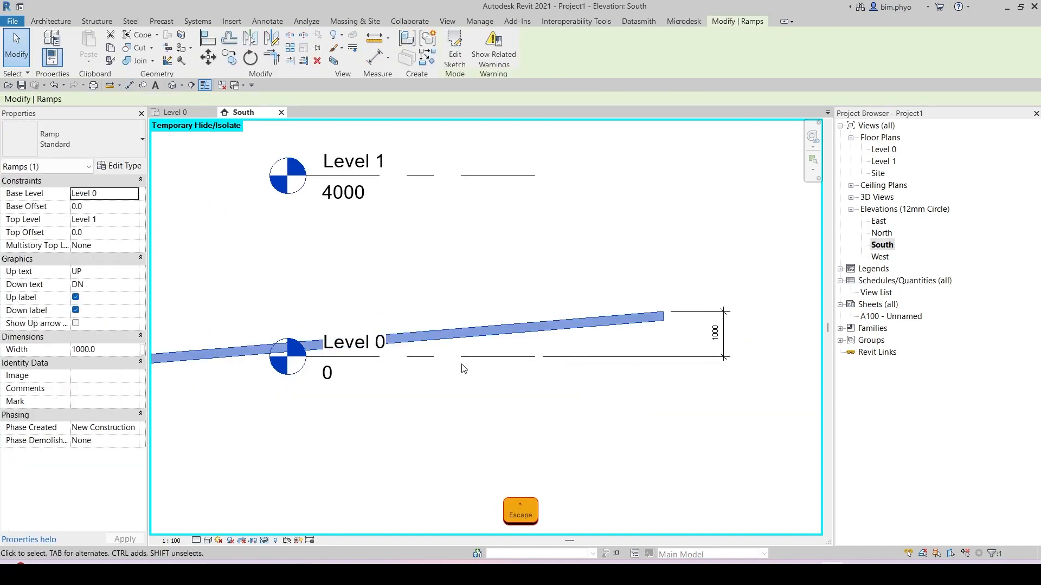
click(118, 166)
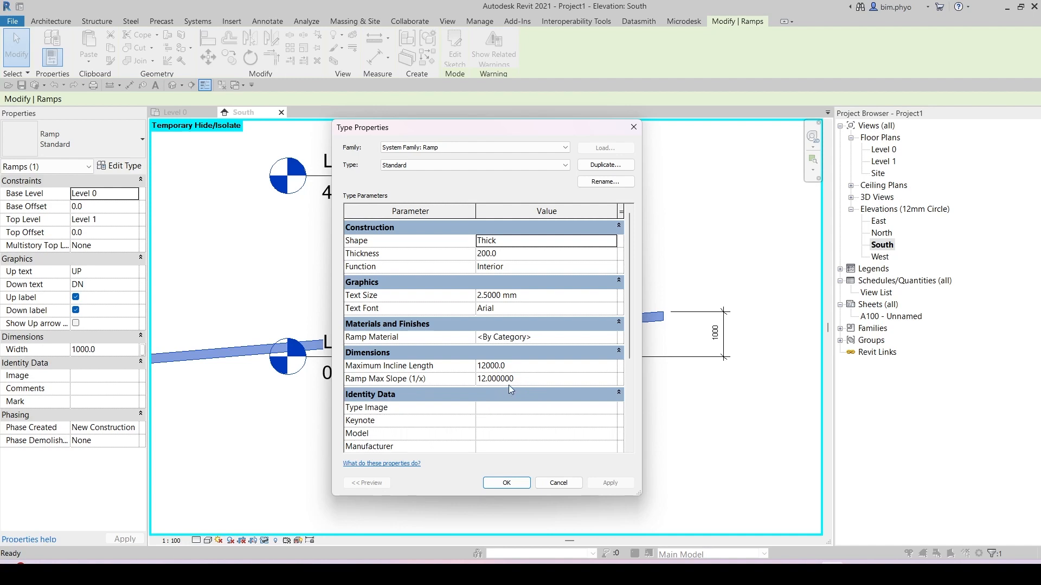
key(ctrl)
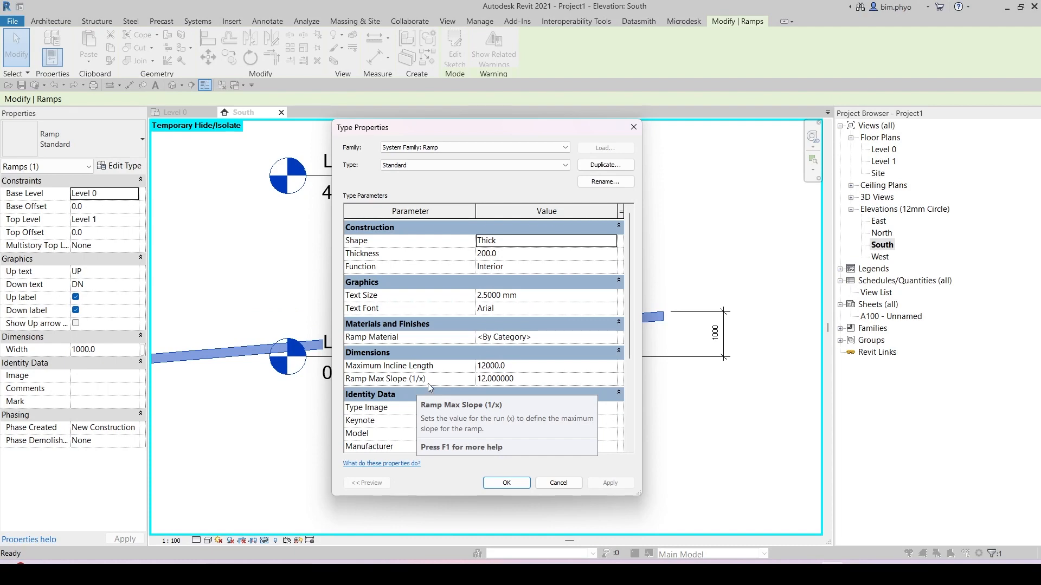
click(633, 126)
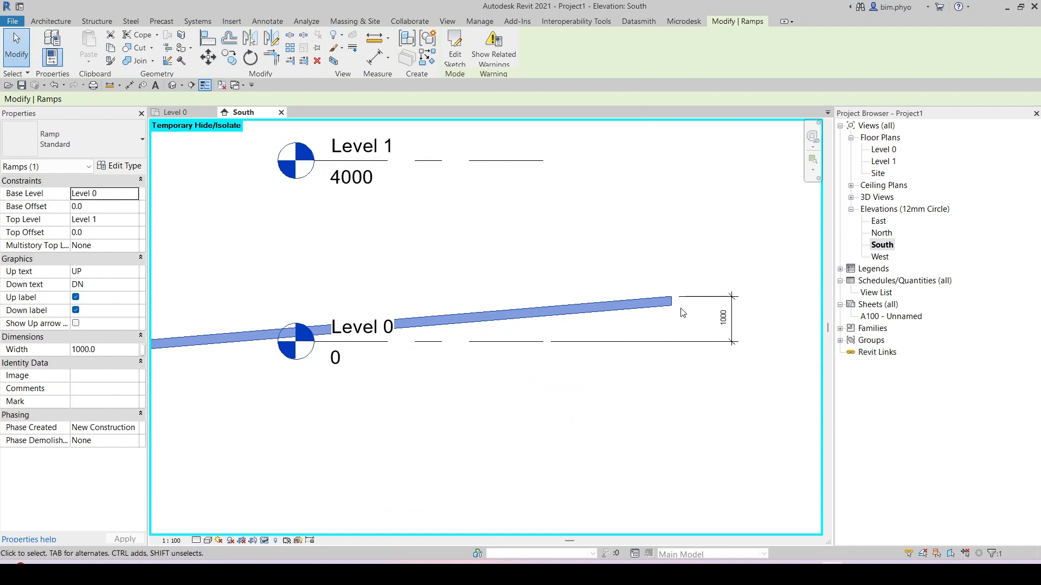
Step: Select the ramp in the elevation and delete it
key(Escape)
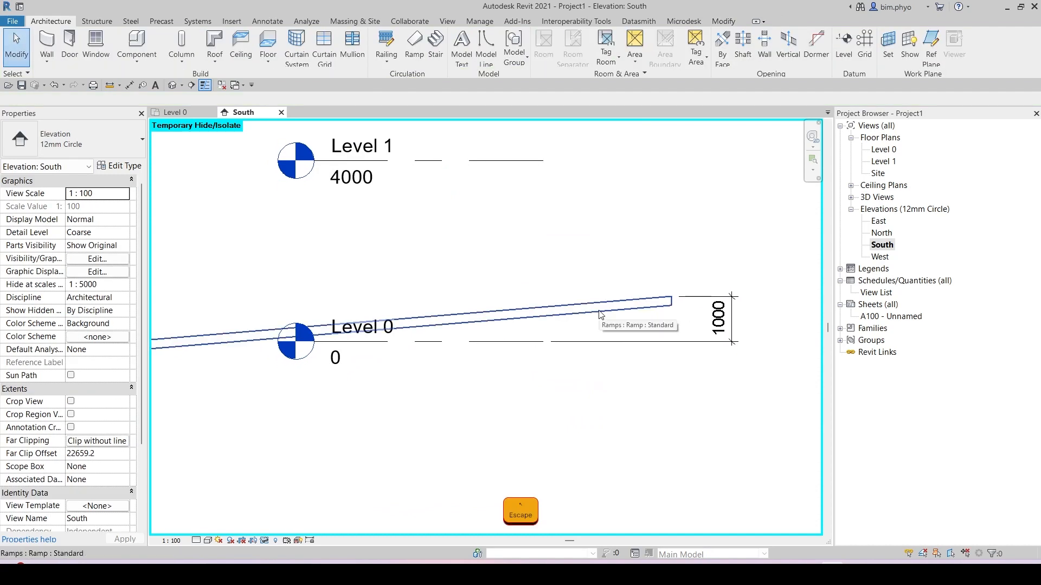
click(600, 315)
key(Delete)
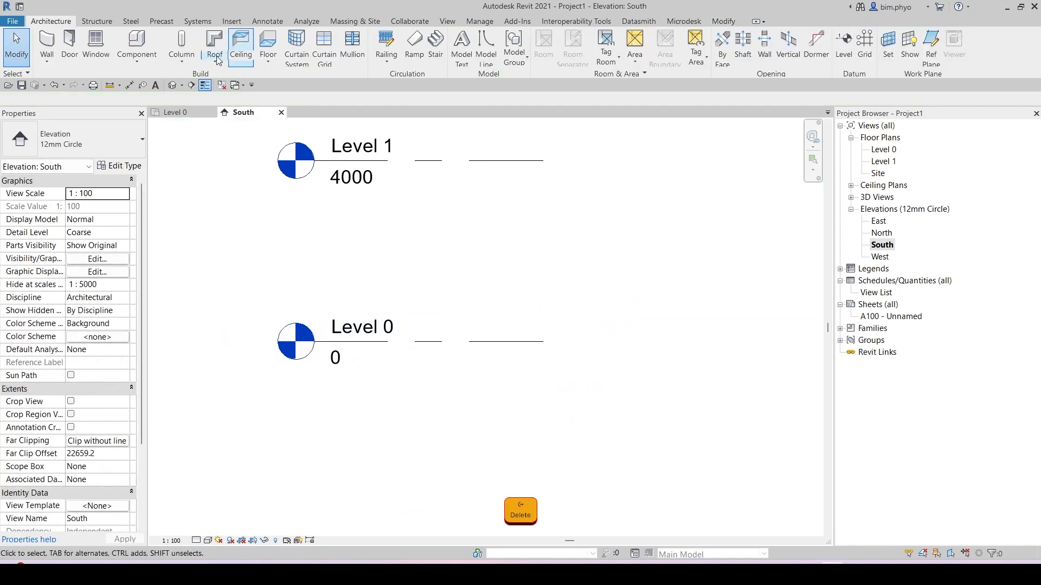
Step: Return to the Level 0 plan, start a new ramp and sketch a first 12000 run left to right
click(174, 112)
middle_drag(588, 277, 538, 335)
scroll(544, 328, down, 3)
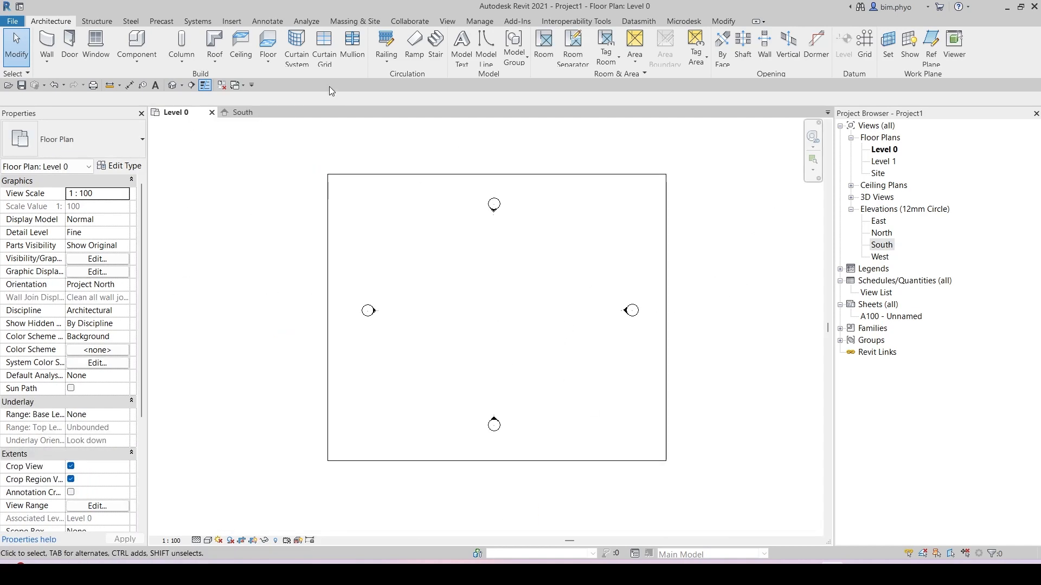
click(413, 44)
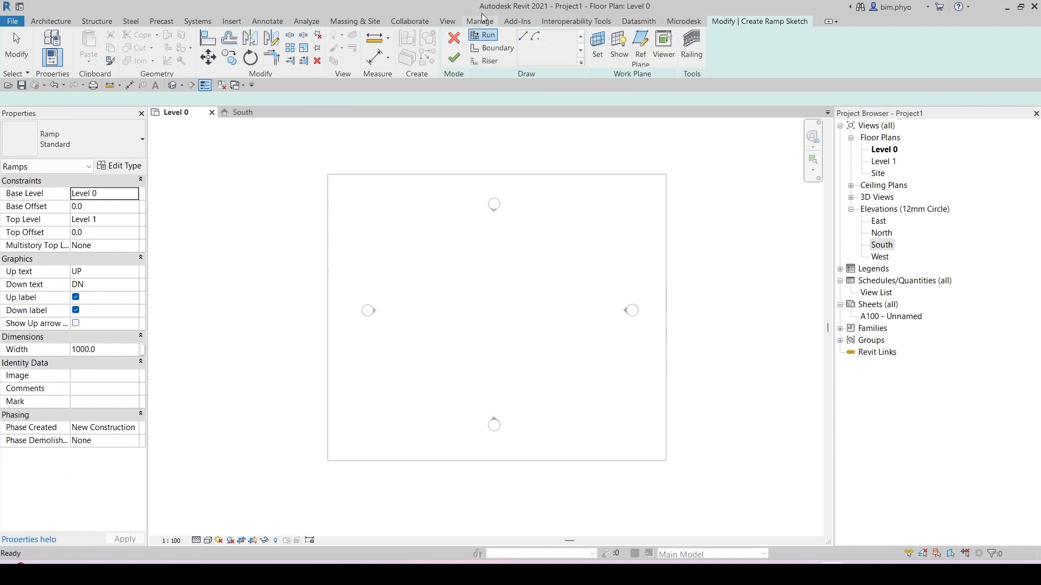
click(401, 353)
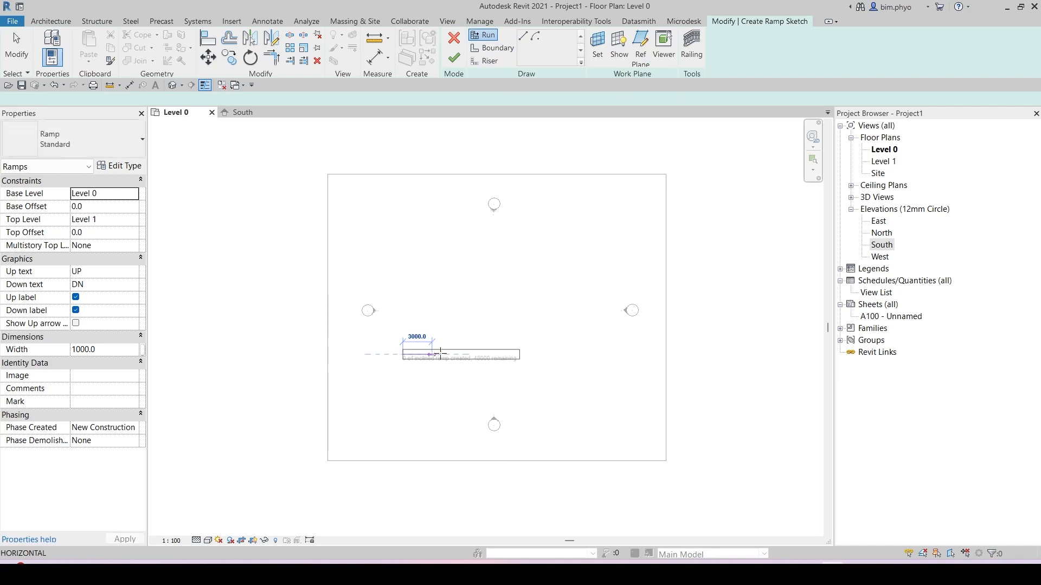
scroll(455, 345, up, 5)
scroll(450, 339, up, 4)
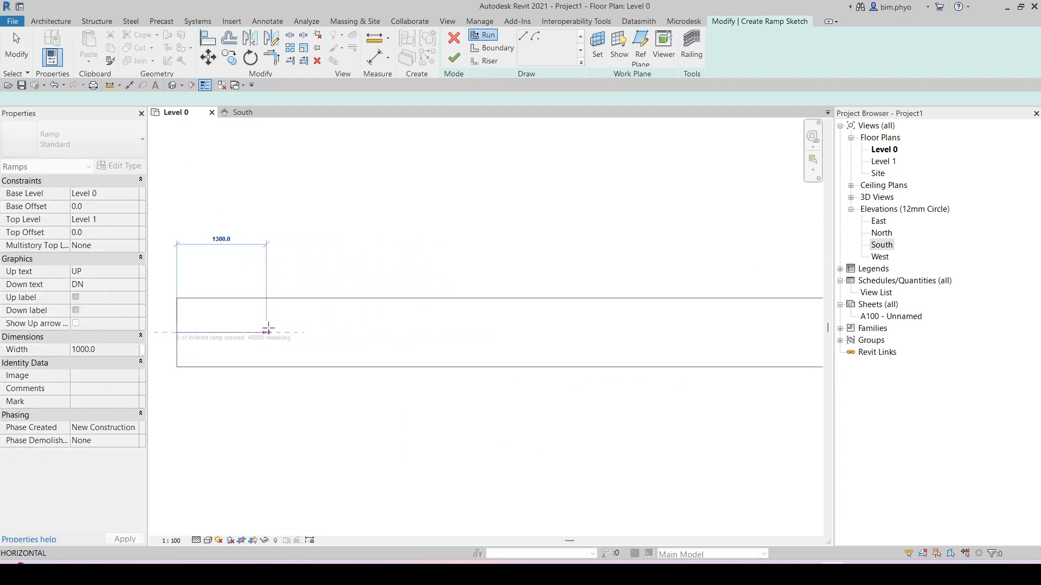
scroll(268, 330, down, 3)
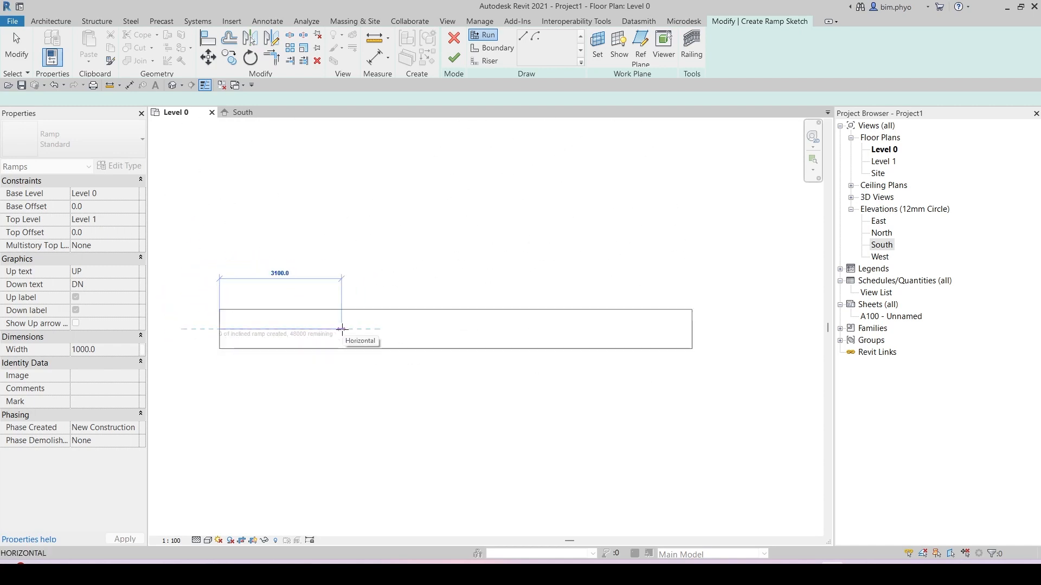
click(697, 329)
Step: Sketch a second 12000 run running back right to left above the first run
scroll(669, 264, down, 2)
middle_drag(675, 247, 675, 363)
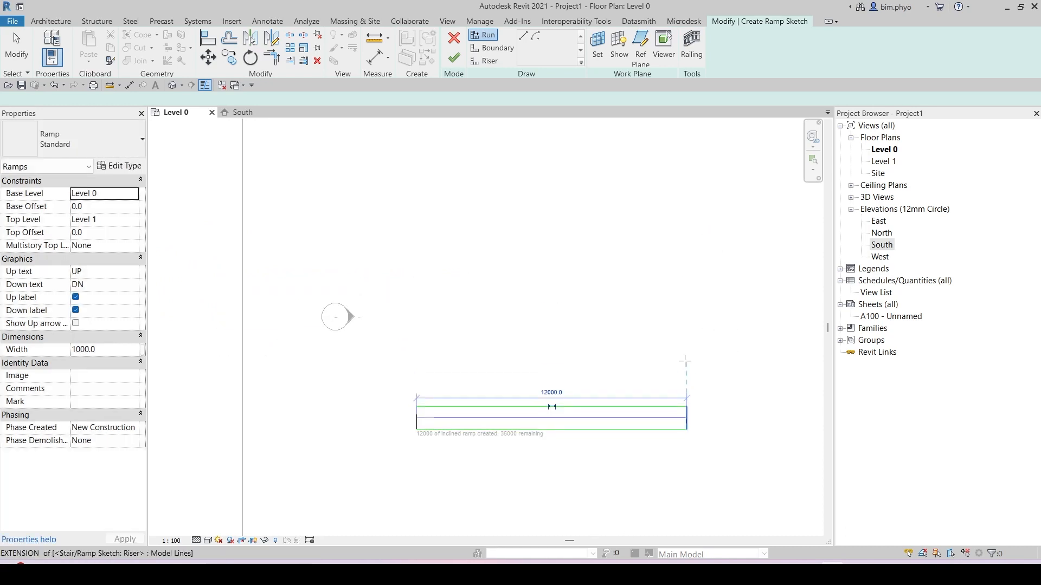
click(686, 362)
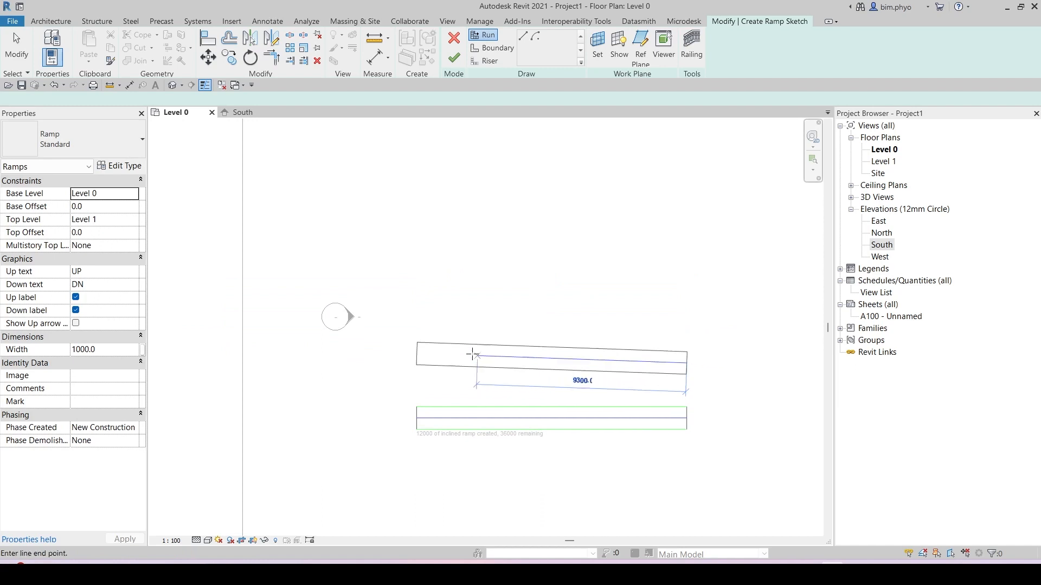
click(417, 363)
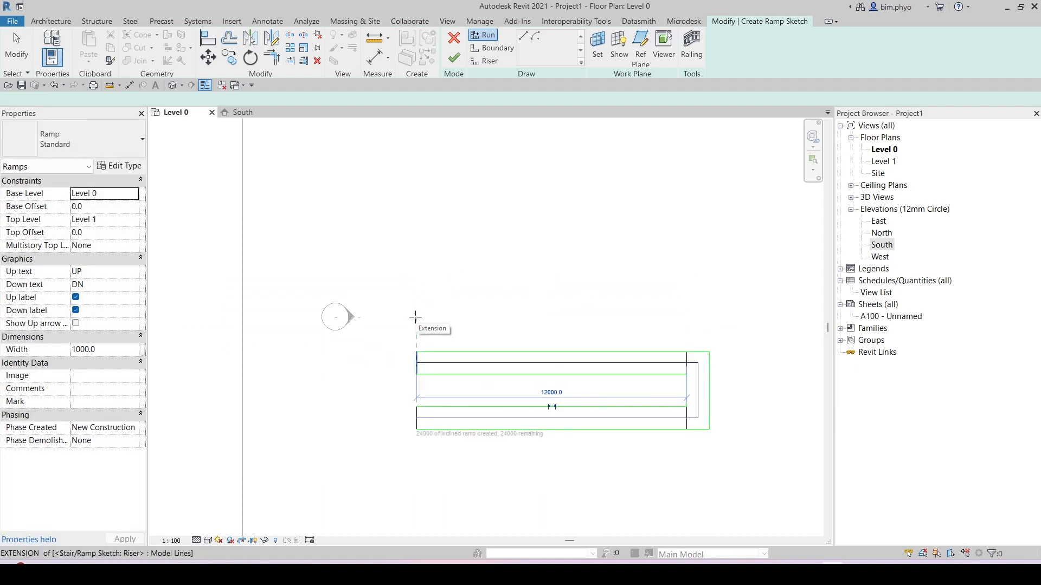
Step: Sketch third and fourth 12000 runs above, alternating direction, to form a switchback ramp
click(415, 317)
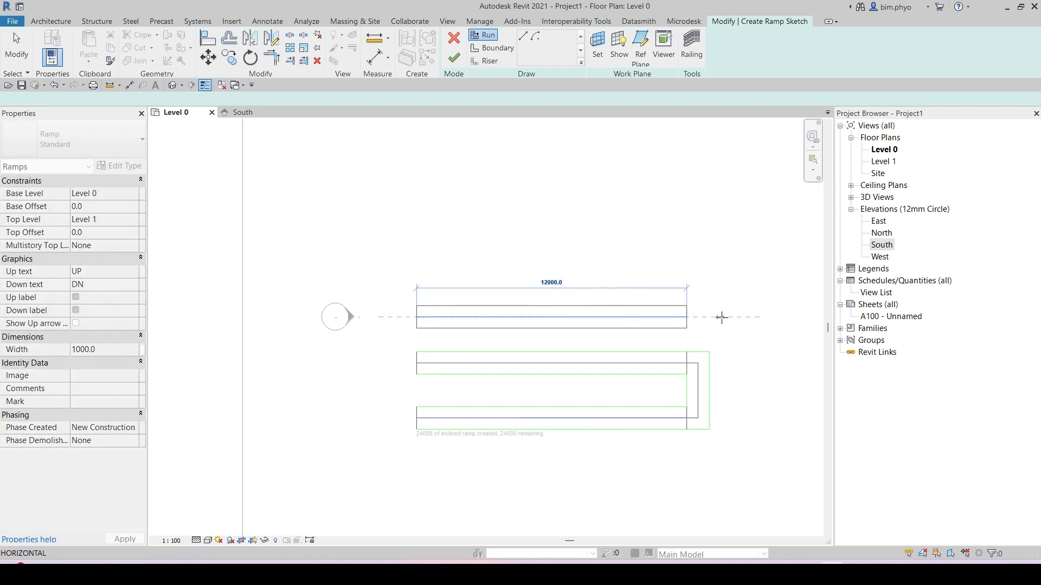
click(696, 317)
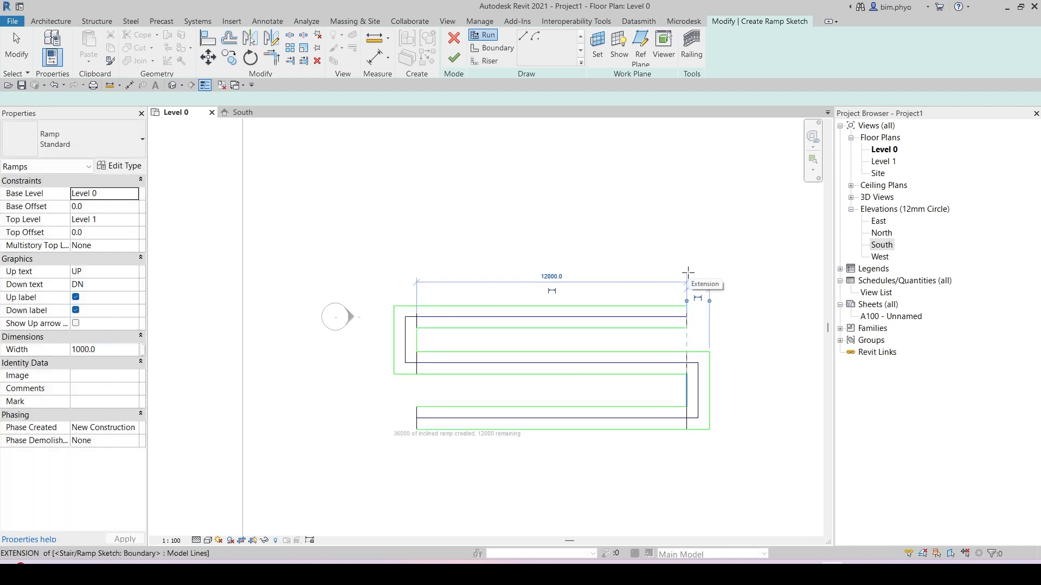
click(687, 273)
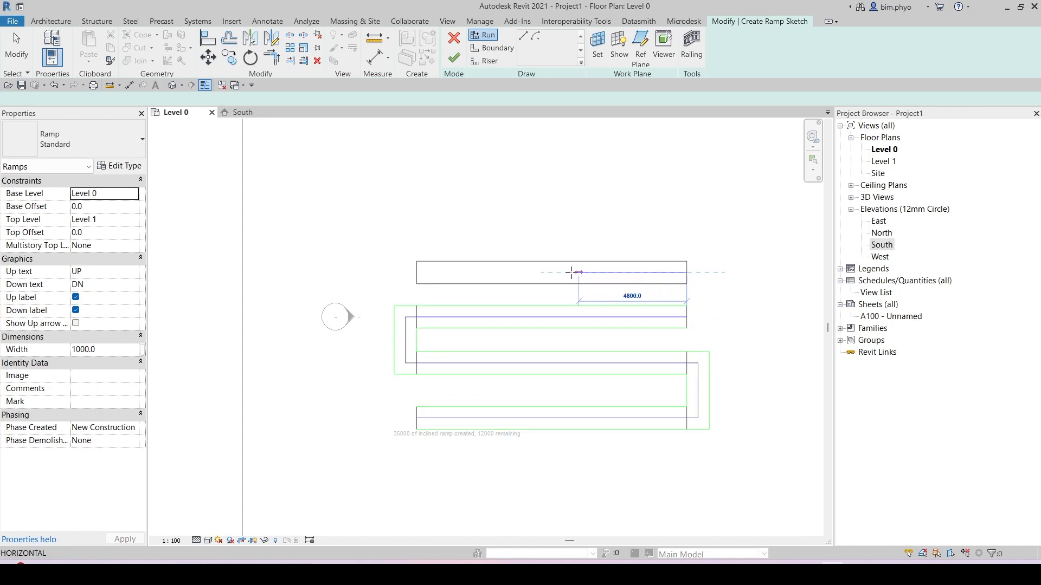
click(407, 272)
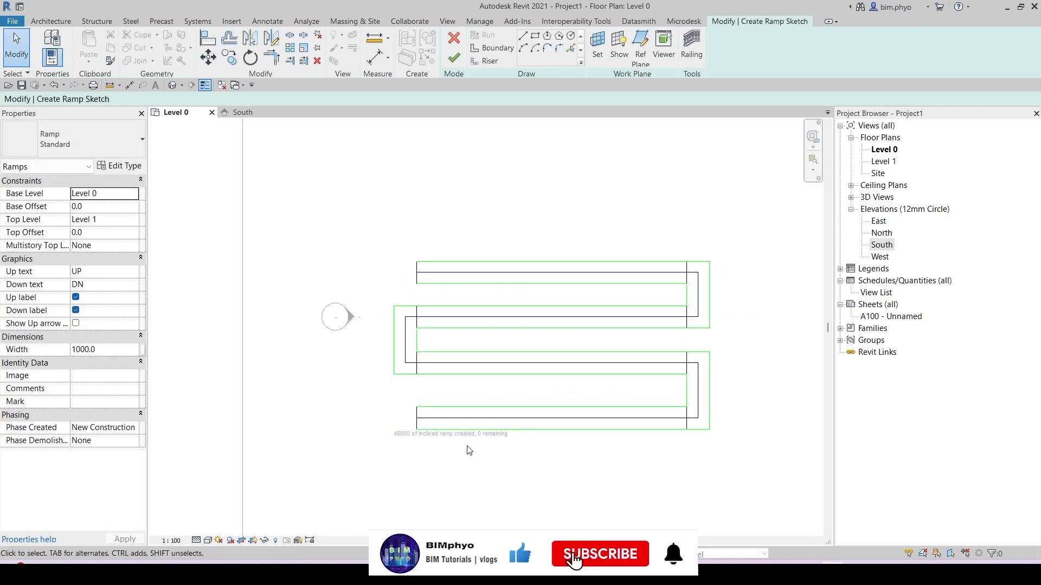
scroll(472, 447, up, 4)
key(ctrl)
key(ctrl)
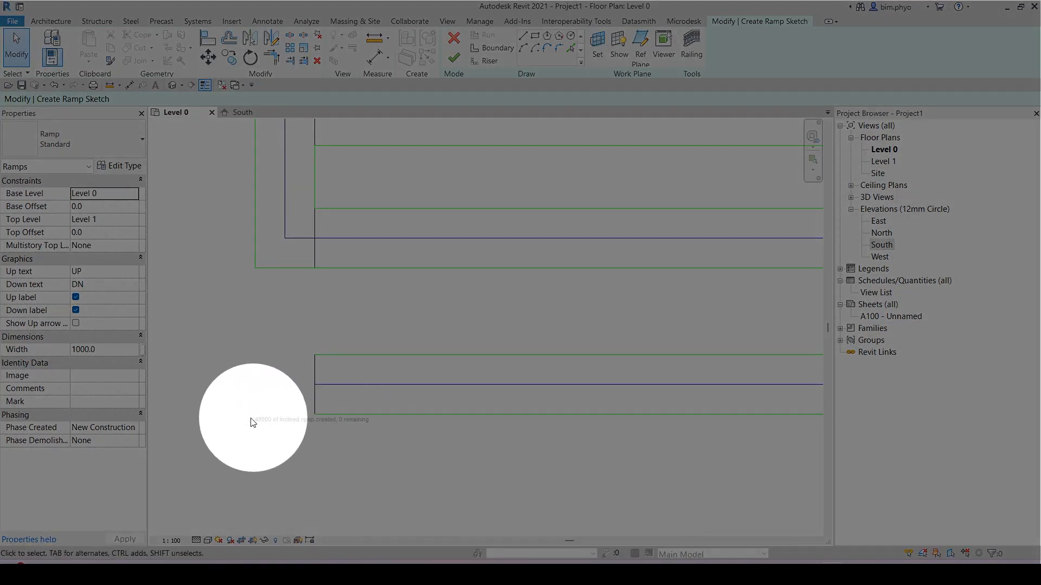
scroll(266, 425, down, 4)
scroll(531, 420, down, 1)
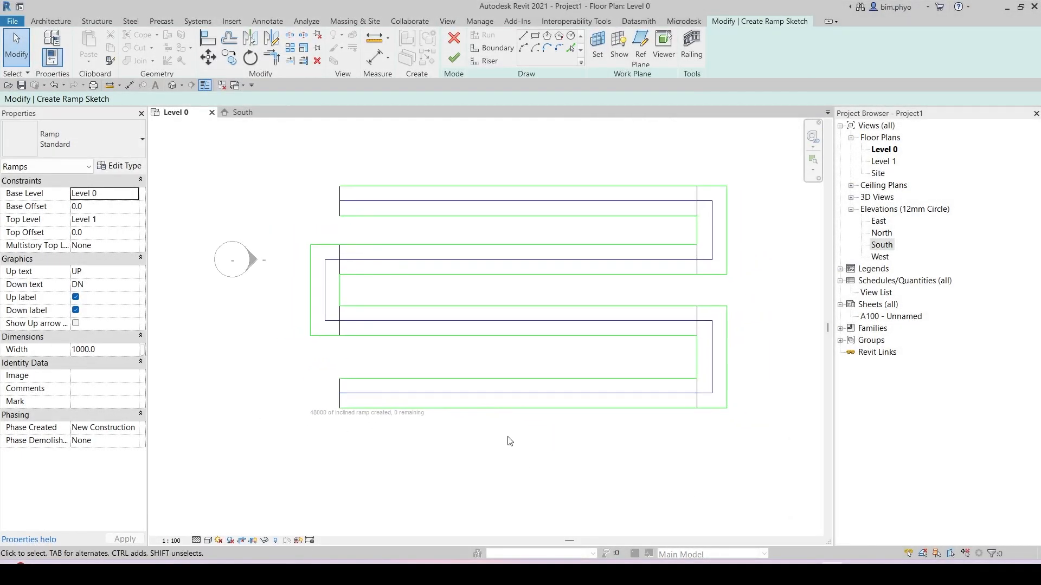
middle_drag(509, 441, 445, 455)
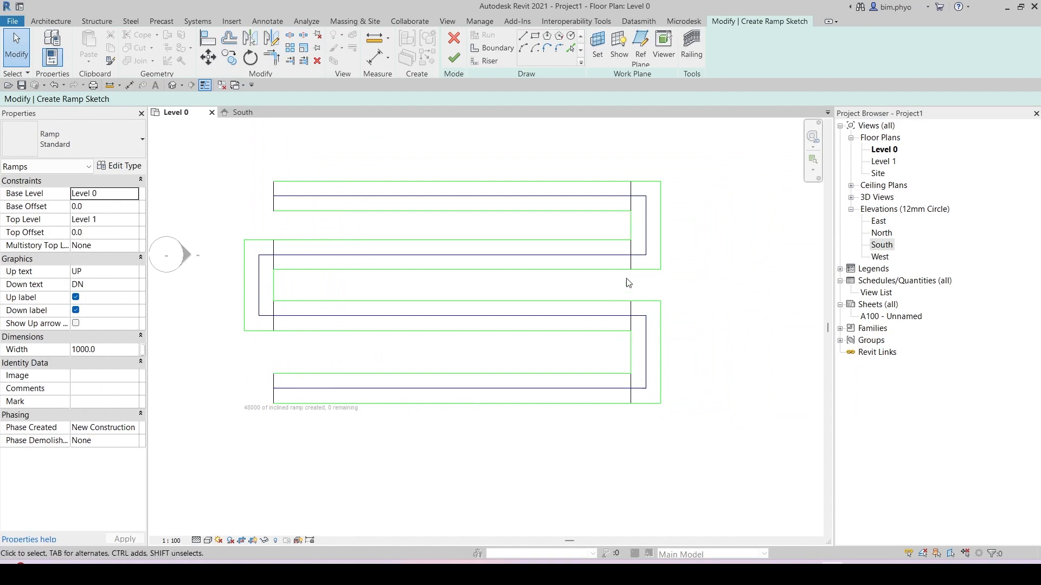
Step: Finish the switchback ramp sketch, then in the South elevation select the ramp's railing and delete it
key(ctrl)
click(457, 58)
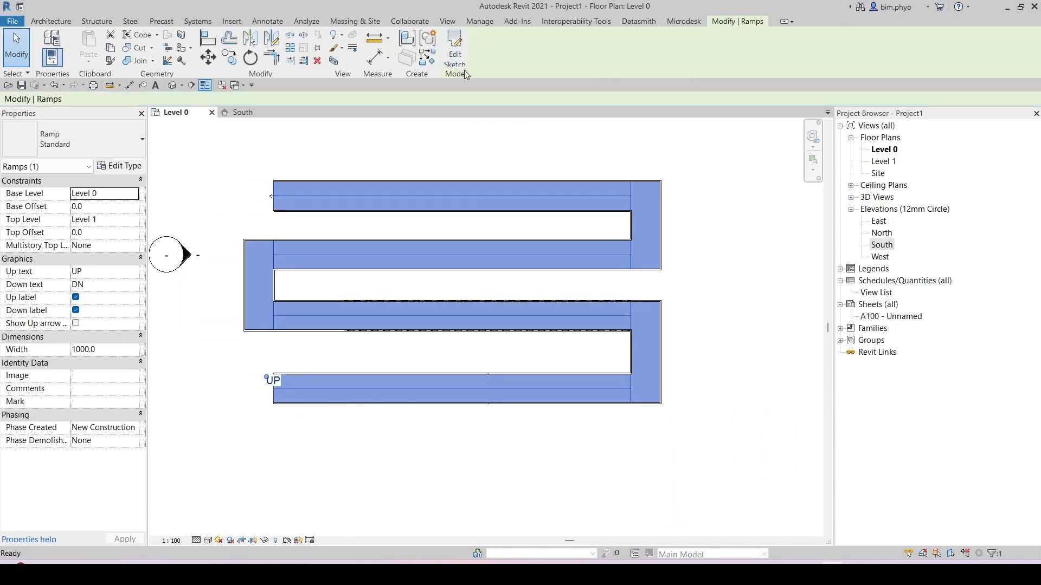
click(239, 115)
middle_drag(540, 321, 778, 400)
scroll(617, 370, down, 3)
middle_drag(386, 361, 438, 306)
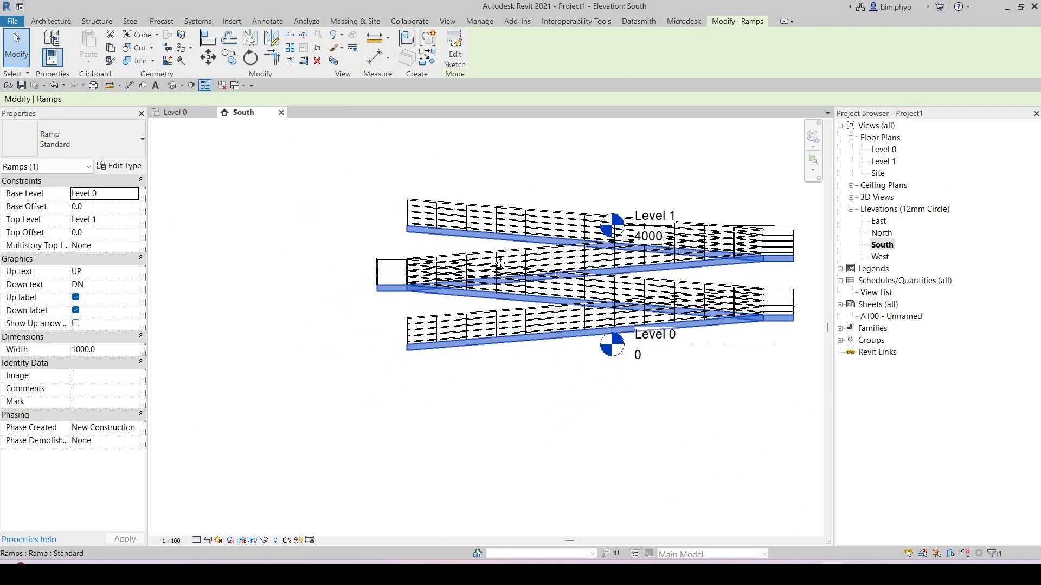
click(424, 213)
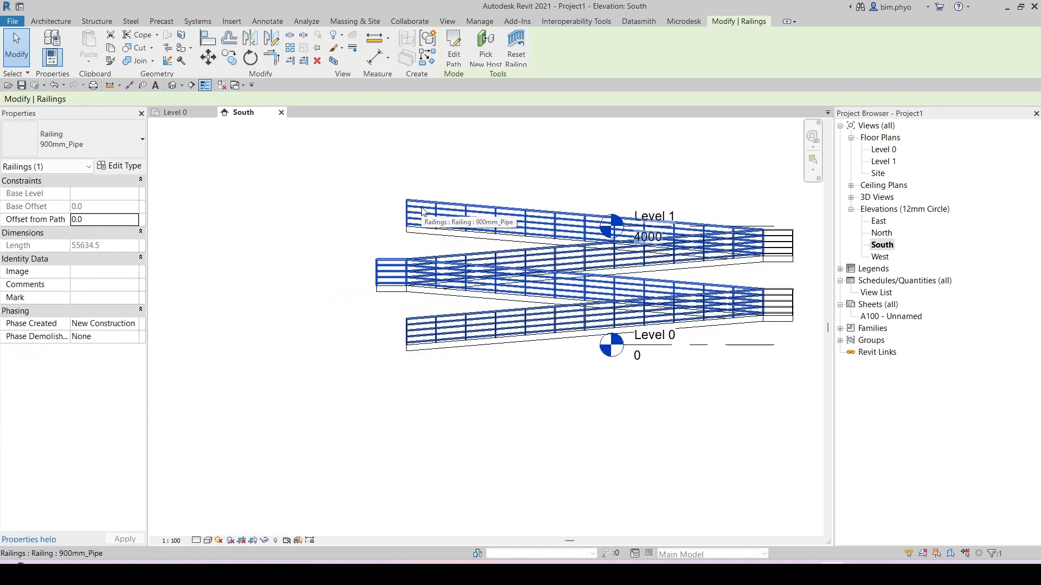
key(Delete)
Step: Place an aligned dimension in the South elevation measuring the ramp's total rise from its bottom to its top
middle_drag(315, 263, 355, 265)
middle_drag(811, 352, 451, 357)
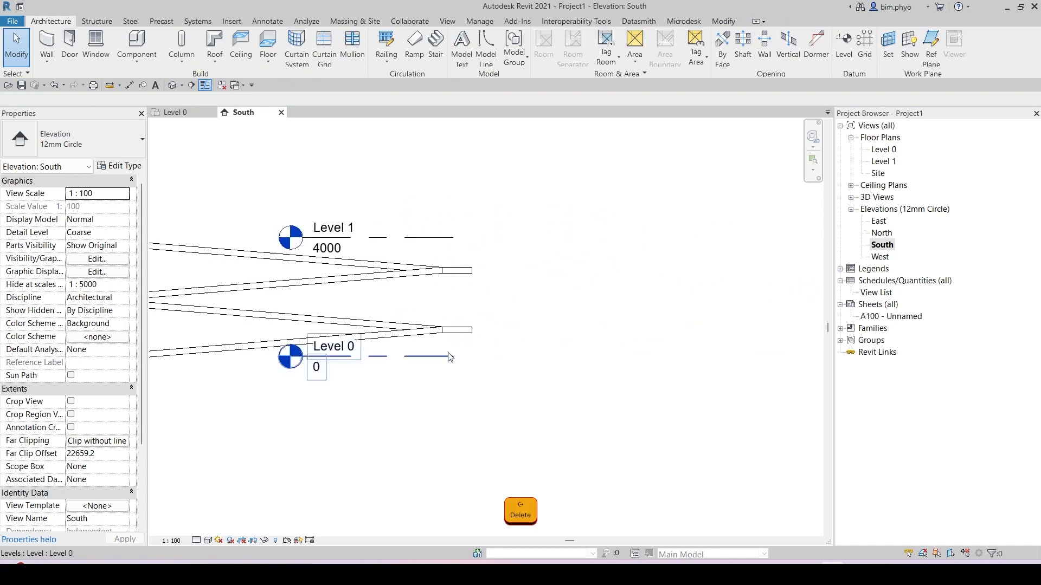
scroll(451, 356, up, 1)
key(Escape)
key(d)
key(i)
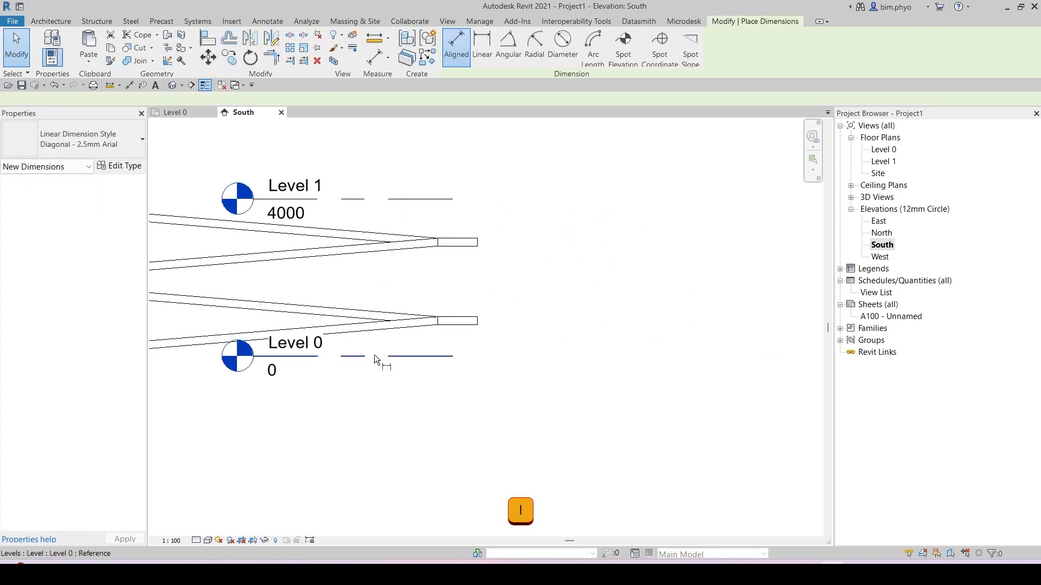
scroll(601, 381, down, 3)
middle_drag(276, 289, 474, 284)
scroll(369, 260, up, 7)
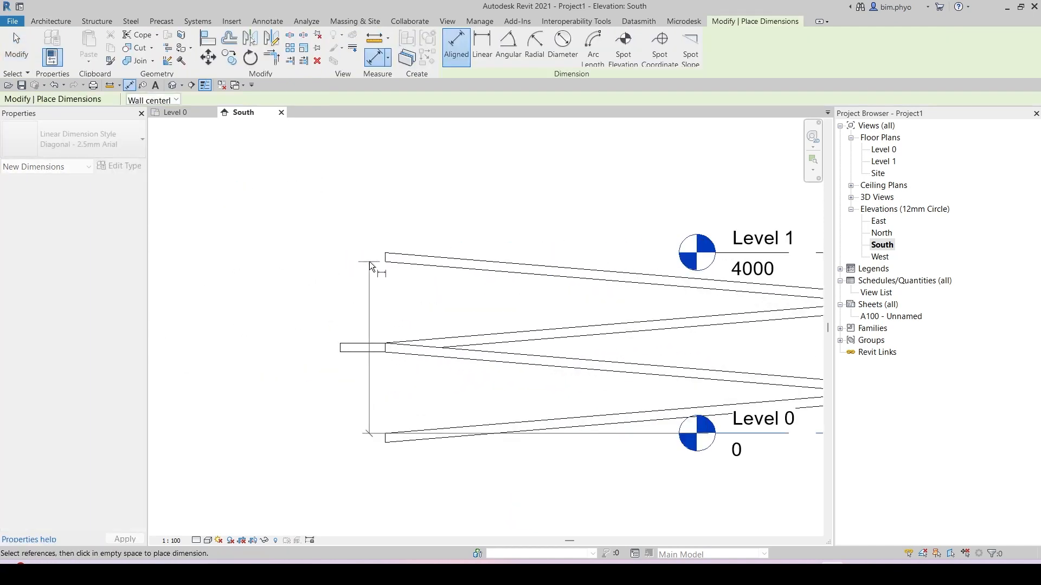
click(390, 249)
scroll(258, 312, down, 2)
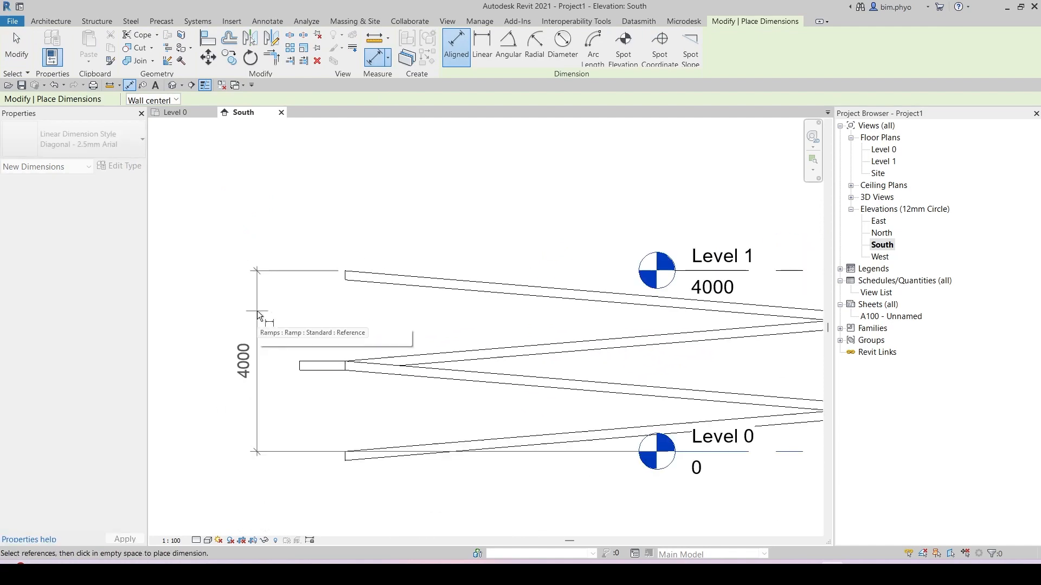
click(249, 313)
key(Escape)
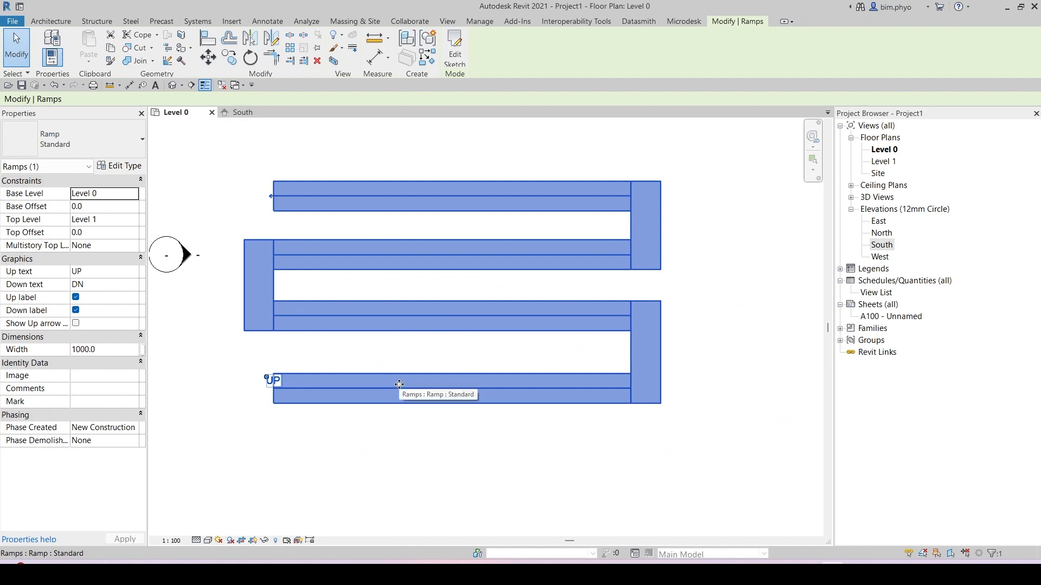
Step: Inspect the ramp's type properties and the Level 0 floor plan's type properties without changing them
click(120, 166)
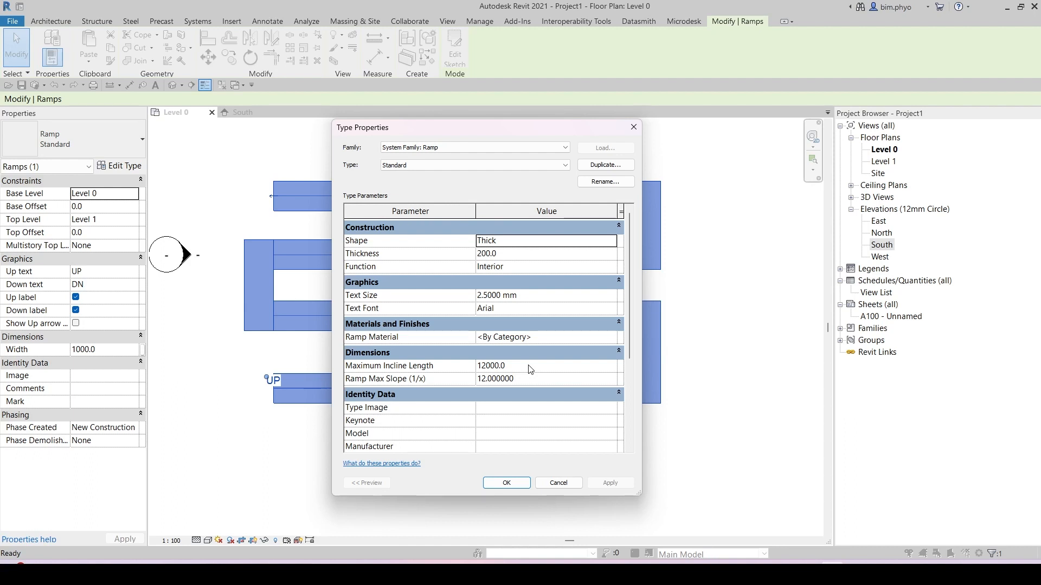
click(500, 487)
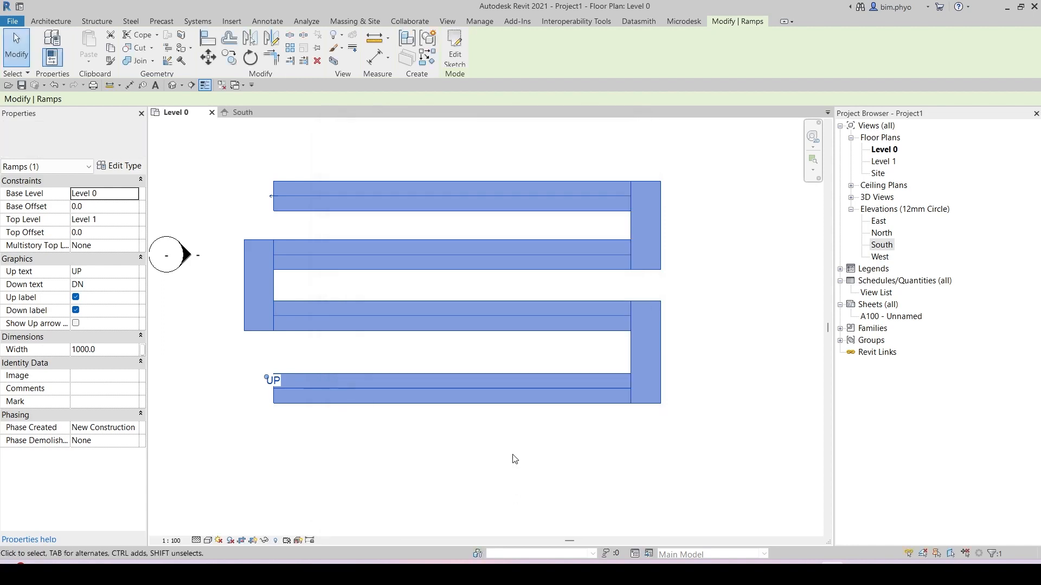
scroll(552, 360, down, 2)
key(ctrl+z)
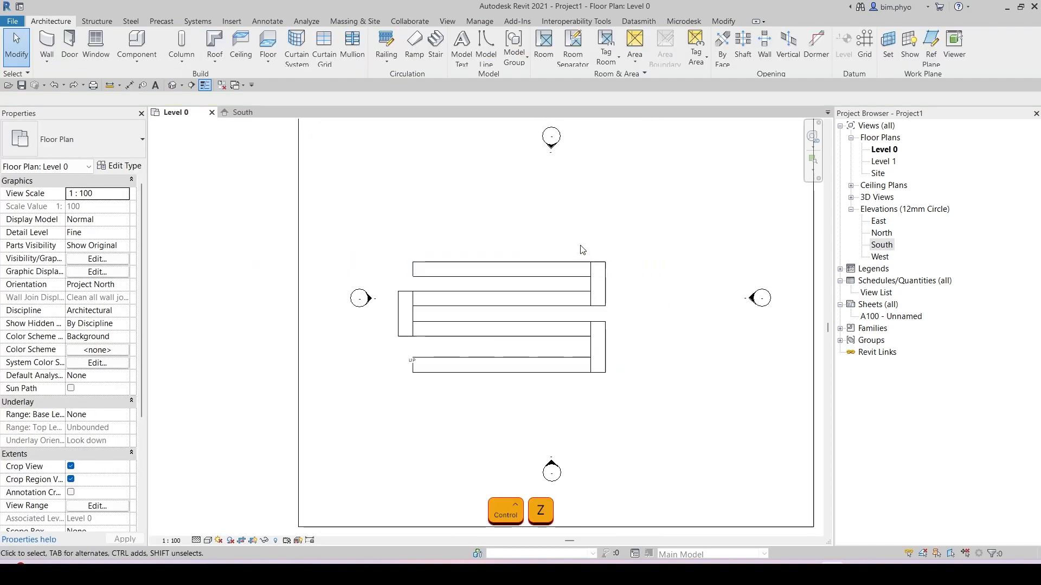
middle_drag(623, 294, 501, 270)
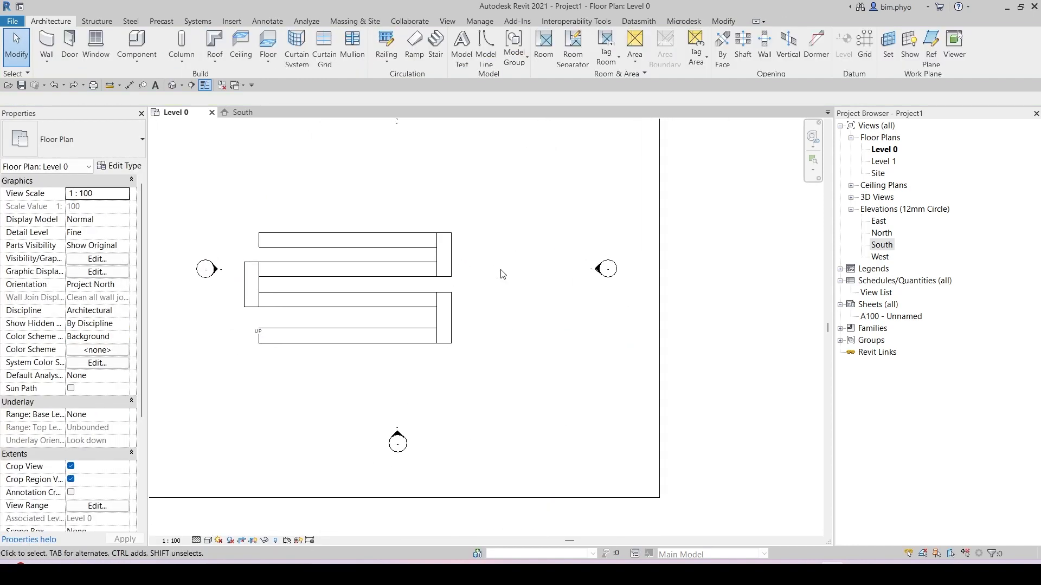
click(119, 166)
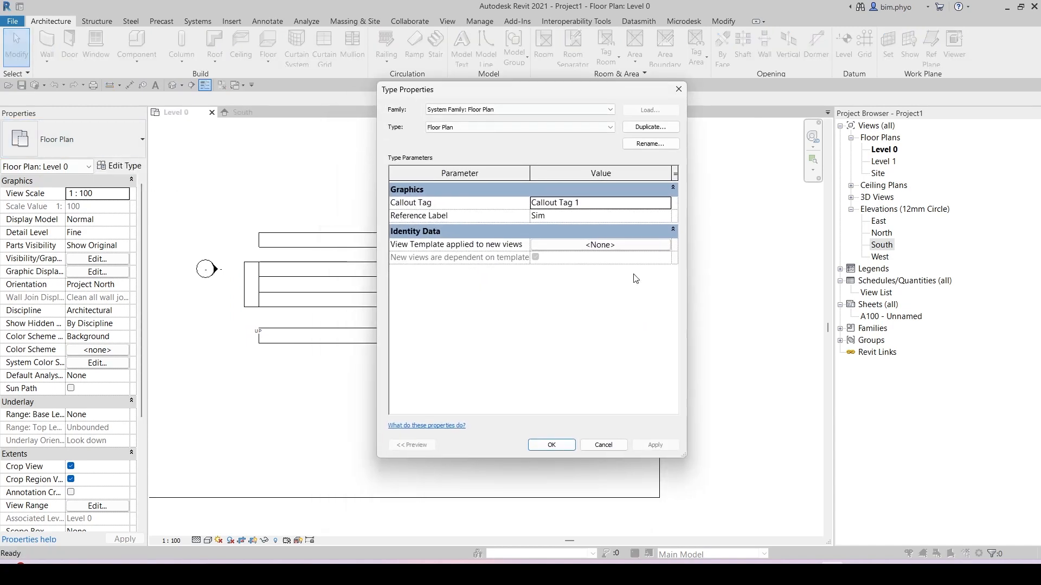
click(678, 89)
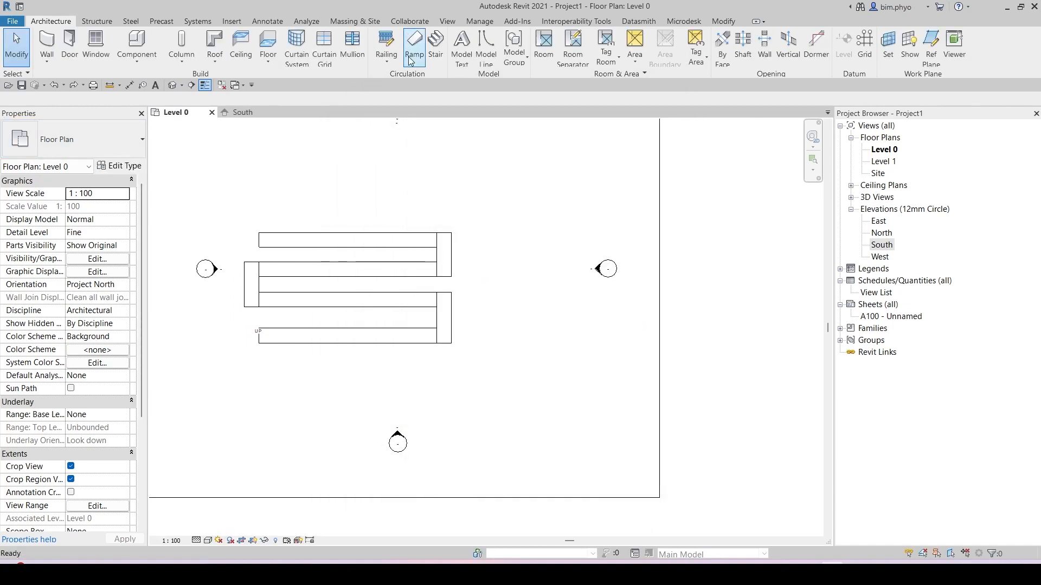
key(Escape)
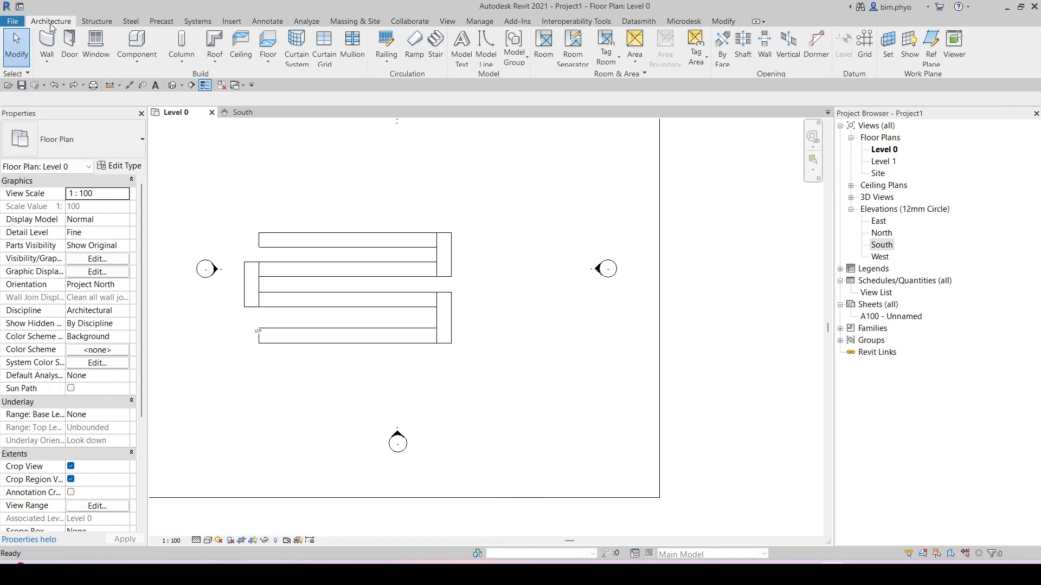
key(ctrl)
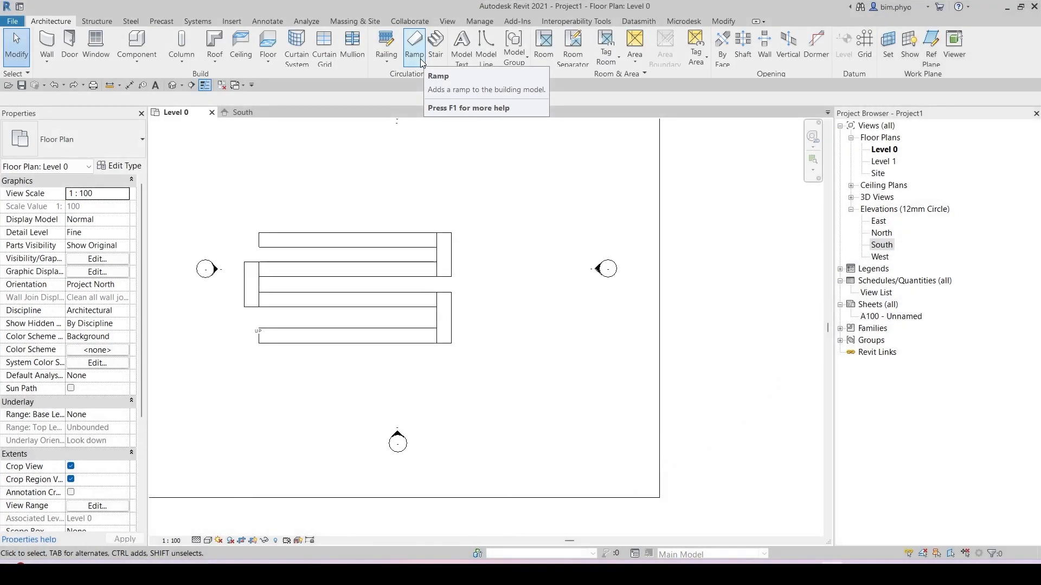
Step: Start a new ramp and duplicate its type as Standard 2
click(410, 52)
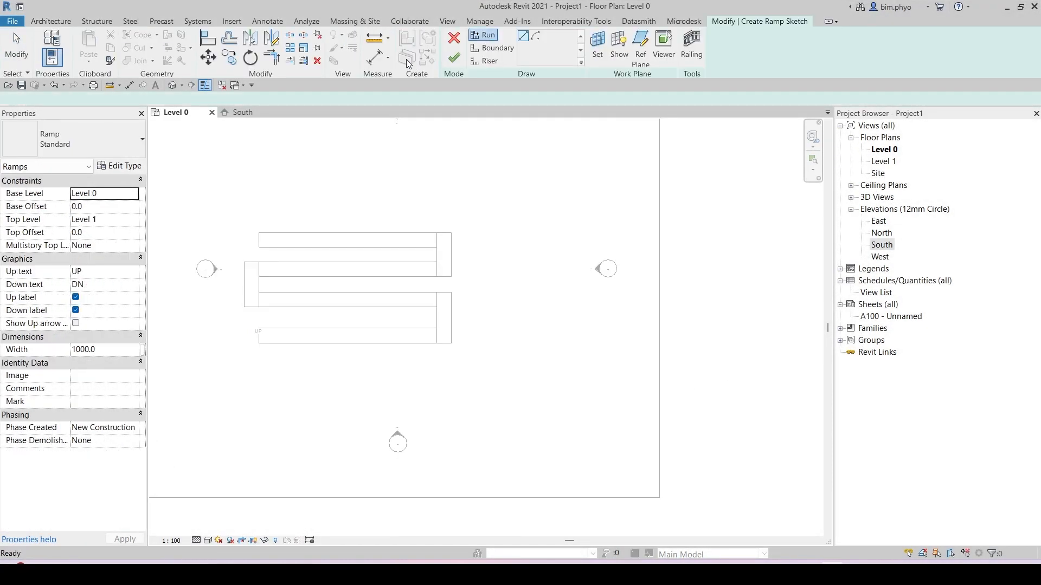
click(122, 166)
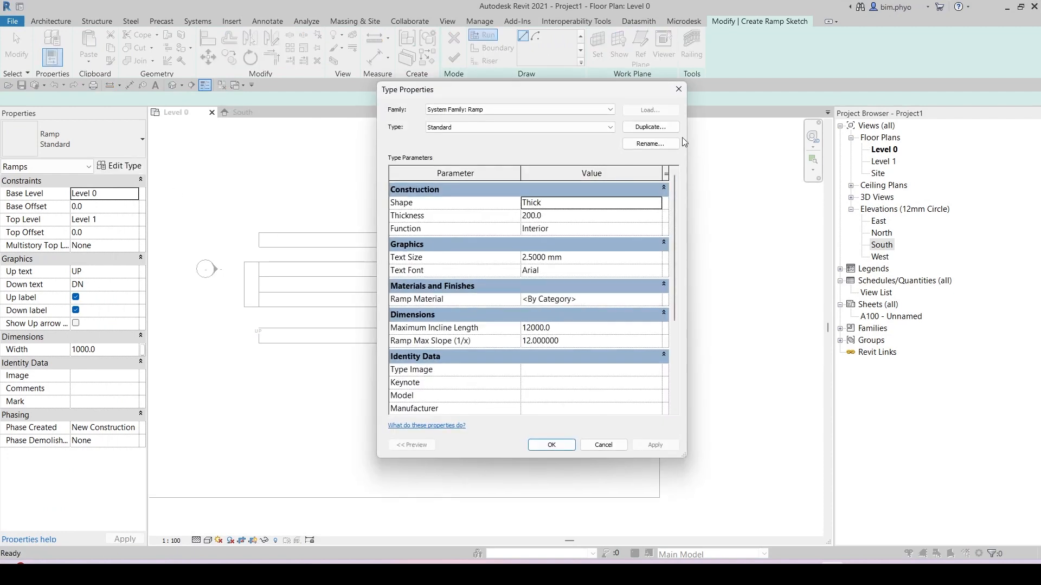
click(656, 131)
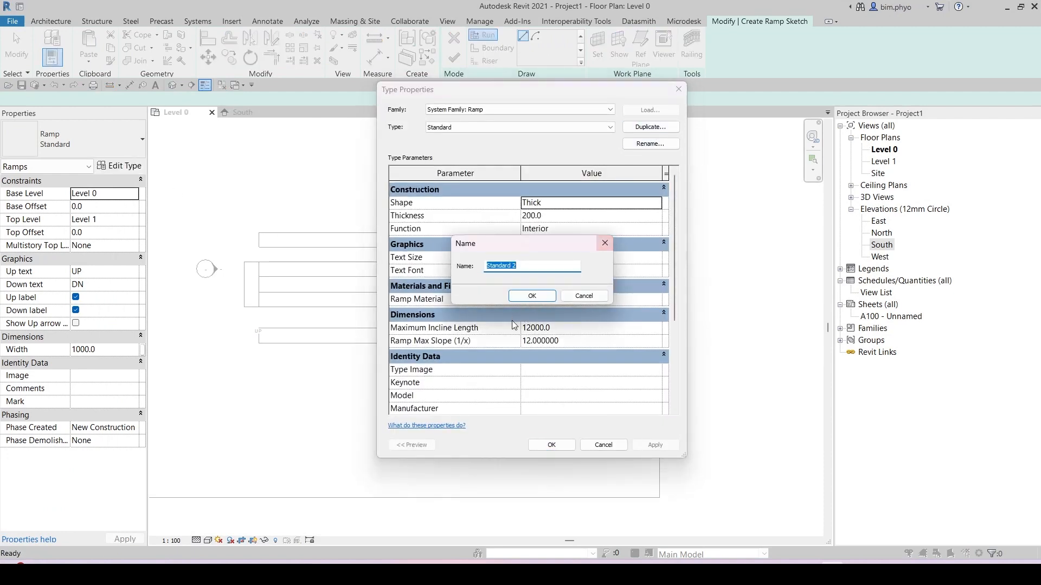
click(534, 296)
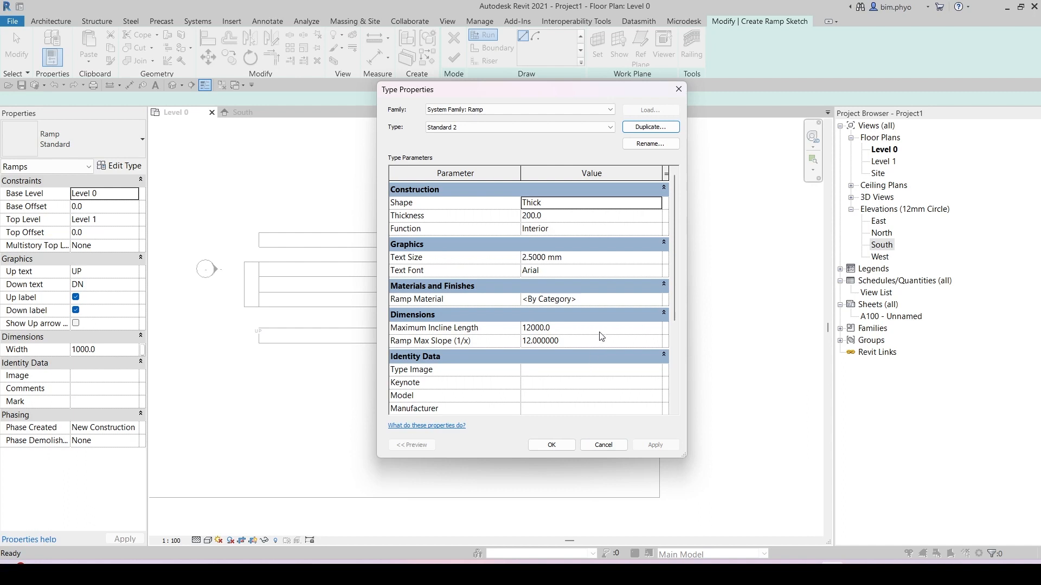
Step: Set Standard 2's maximum incline length to 6000 and its ramp max slope (1/x) to 3
click(600, 330)
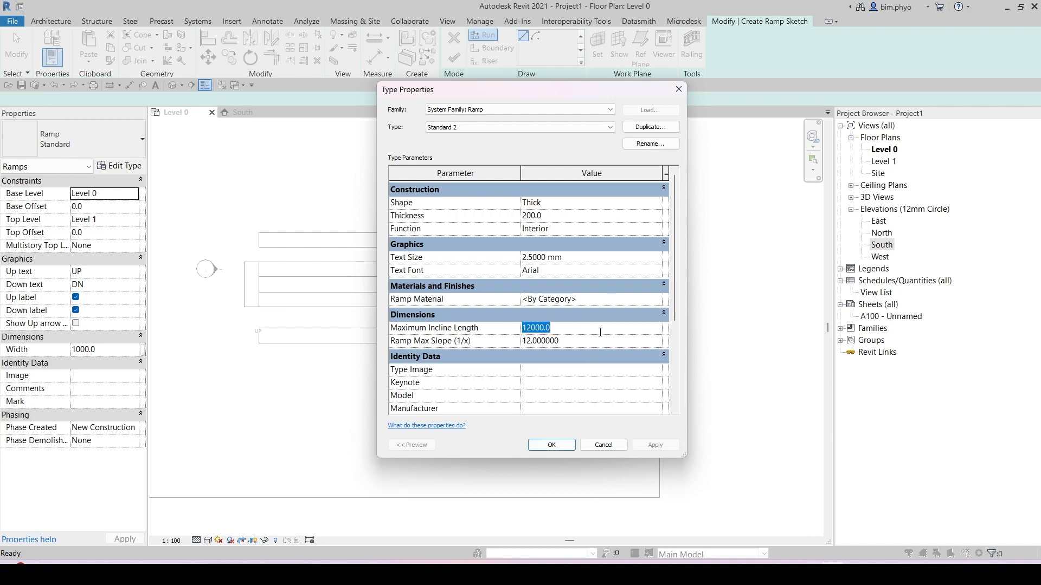
text(6000)
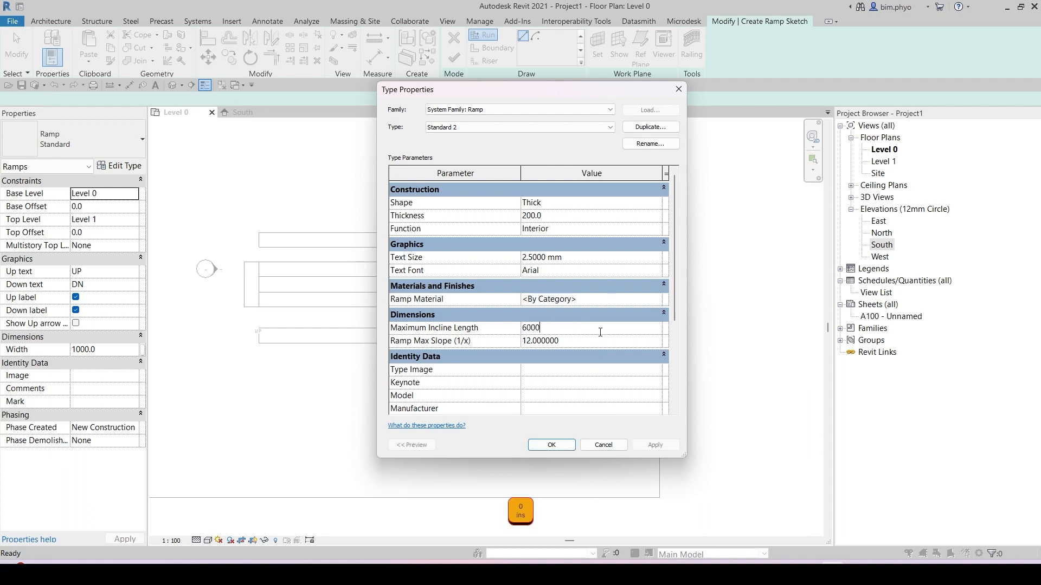
key(Return)
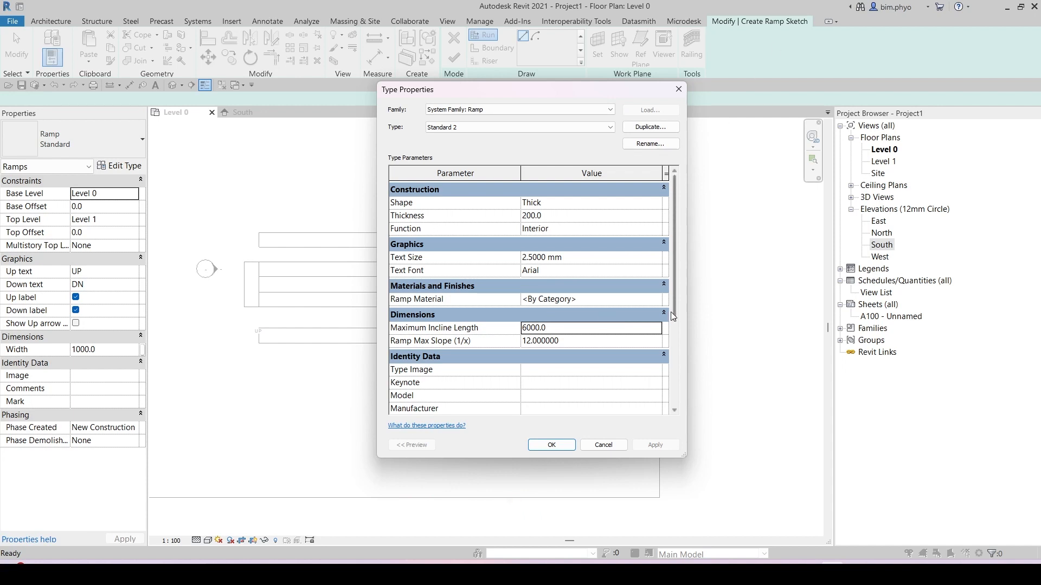
click(575, 342)
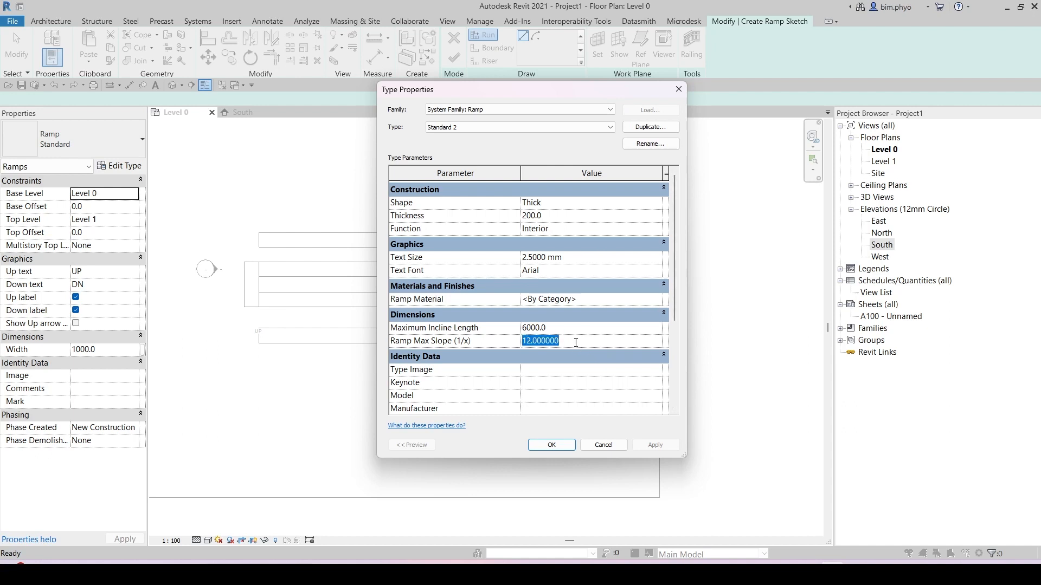
text(3)
key(Return)
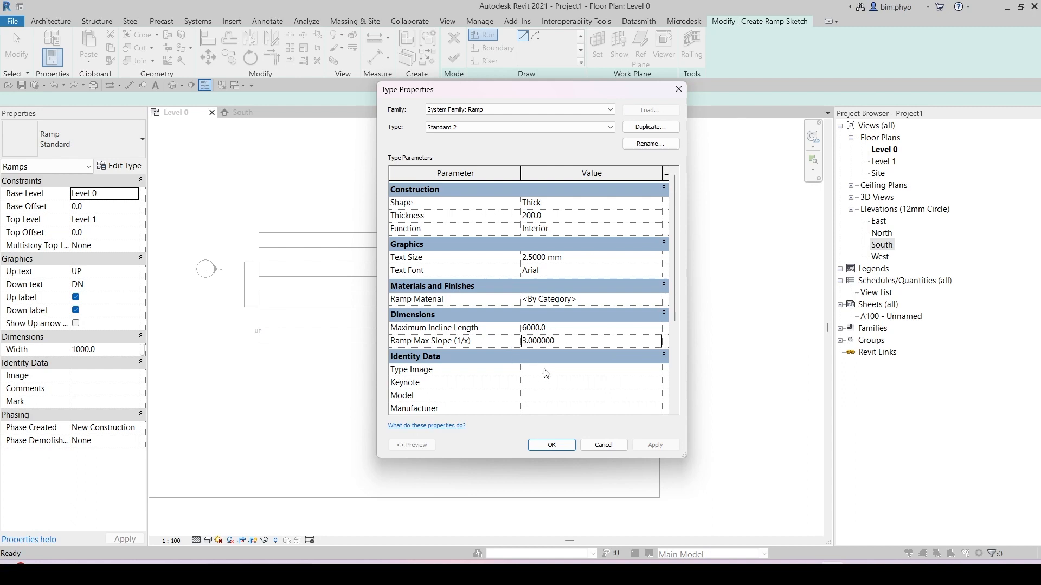
click(551, 446)
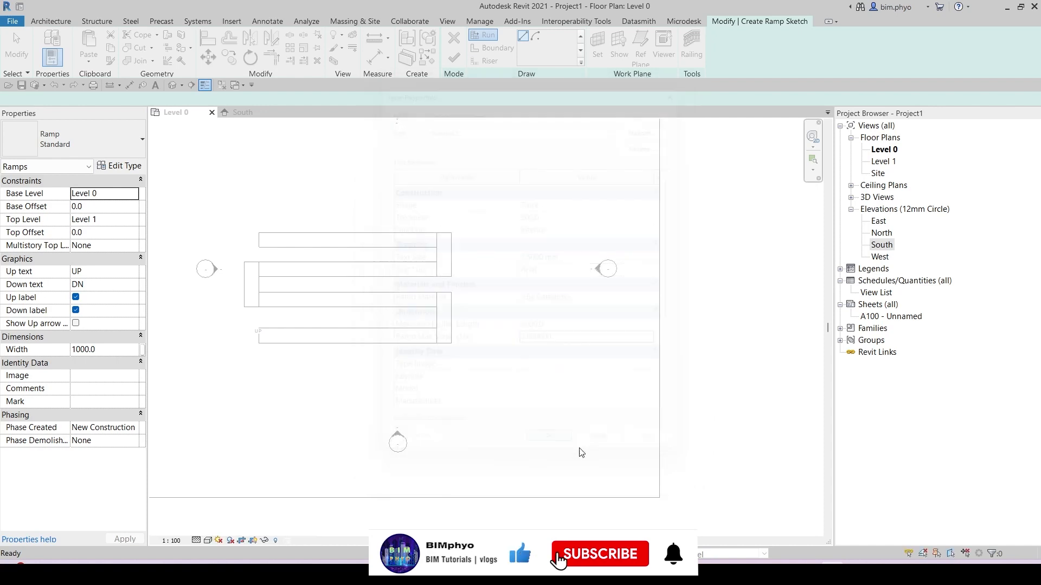
Step: Set the new ramp's railing type to None
scroll(584, 448, down, 2)
middle_drag(573, 347, 552, 317)
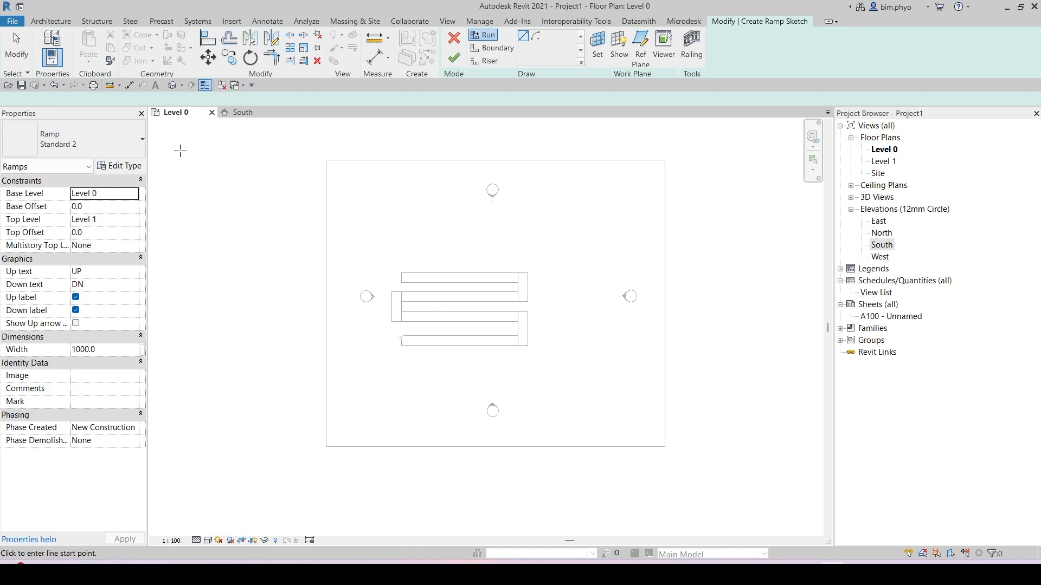
click(244, 115)
scroll(413, 348, down, 2)
middle_drag(606, 398, 577, 367)
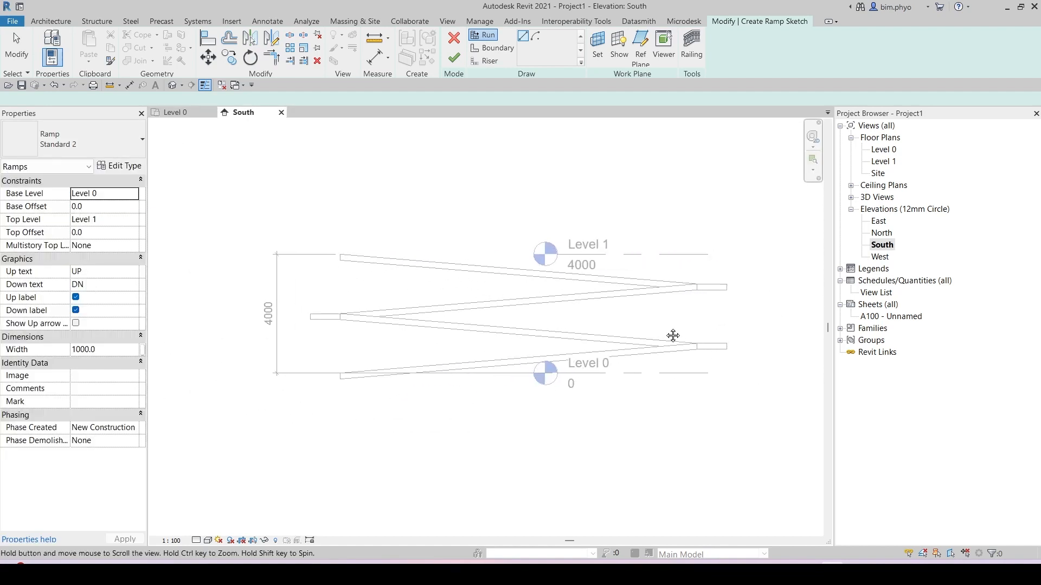
click(169, 111)
middle_drag(460, 185, 372, 186)
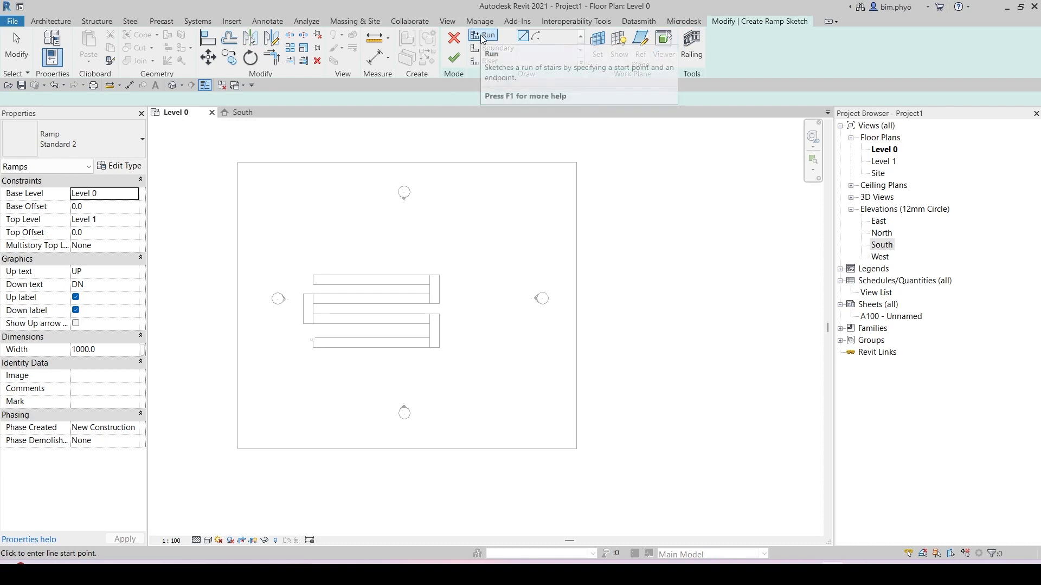
click(693, 57)
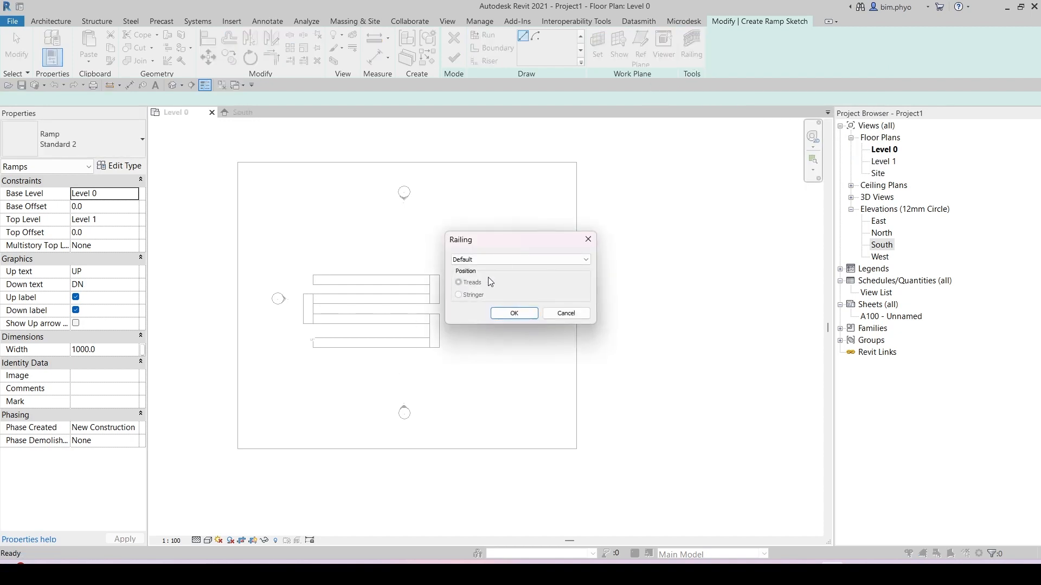
click(568, 209)
key(ctrl)
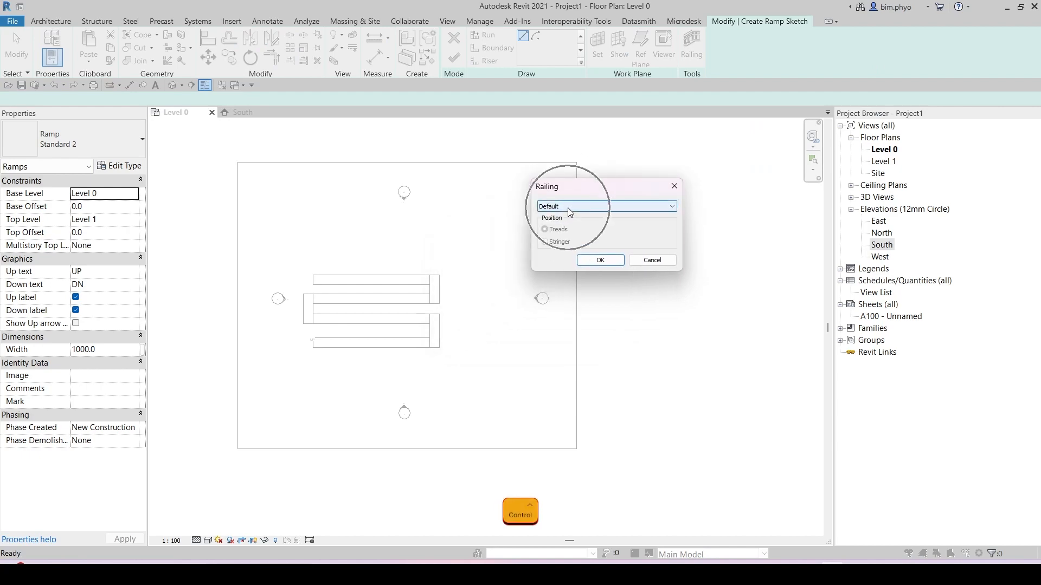
click(567, 207)
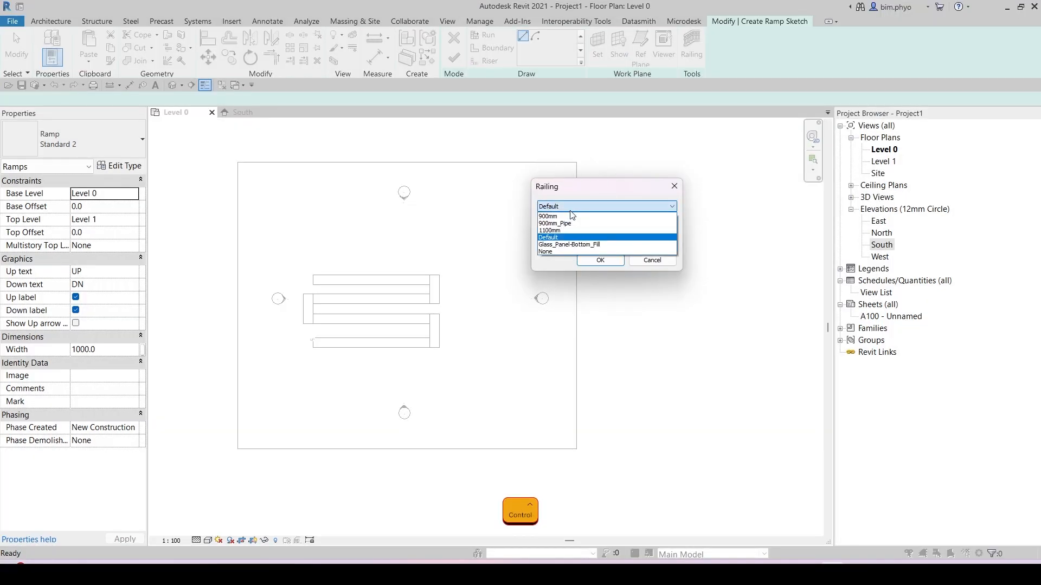
click(545, 251)
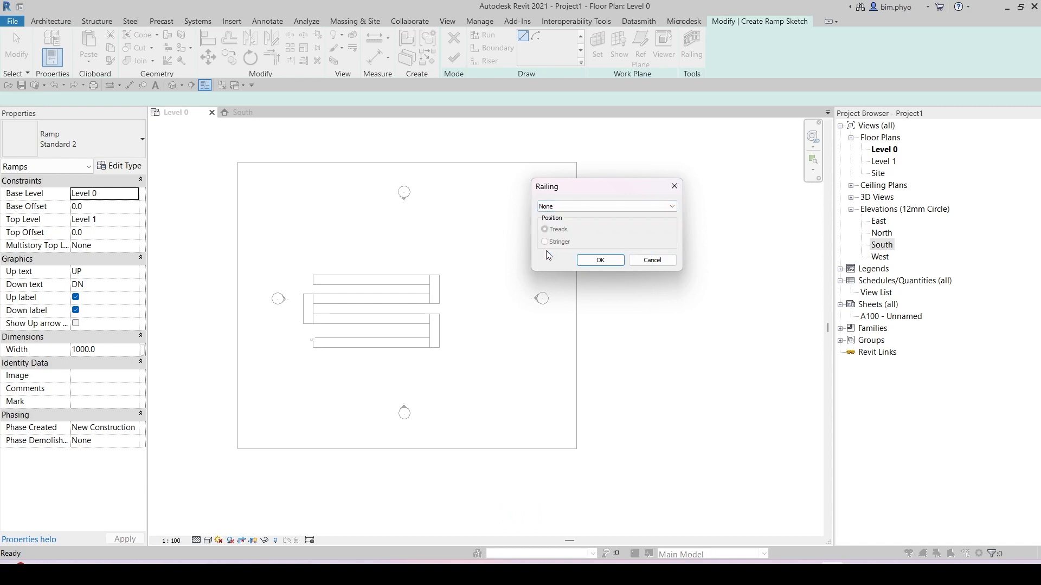
click(600, 260)
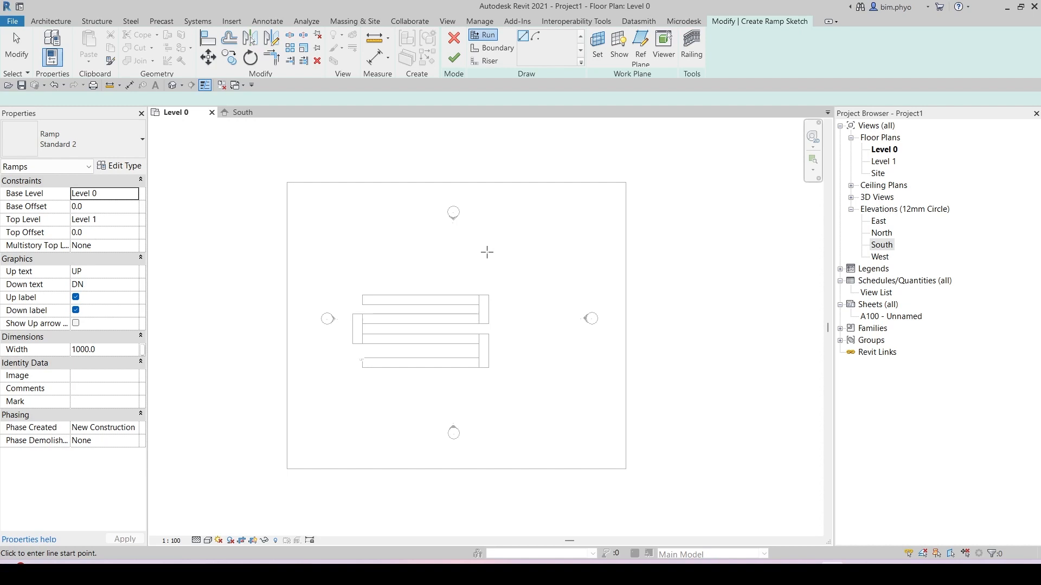
Step: Review the ramp's railing setting and the Standard 2 type properties, confirming them without changes
click(694, 54)
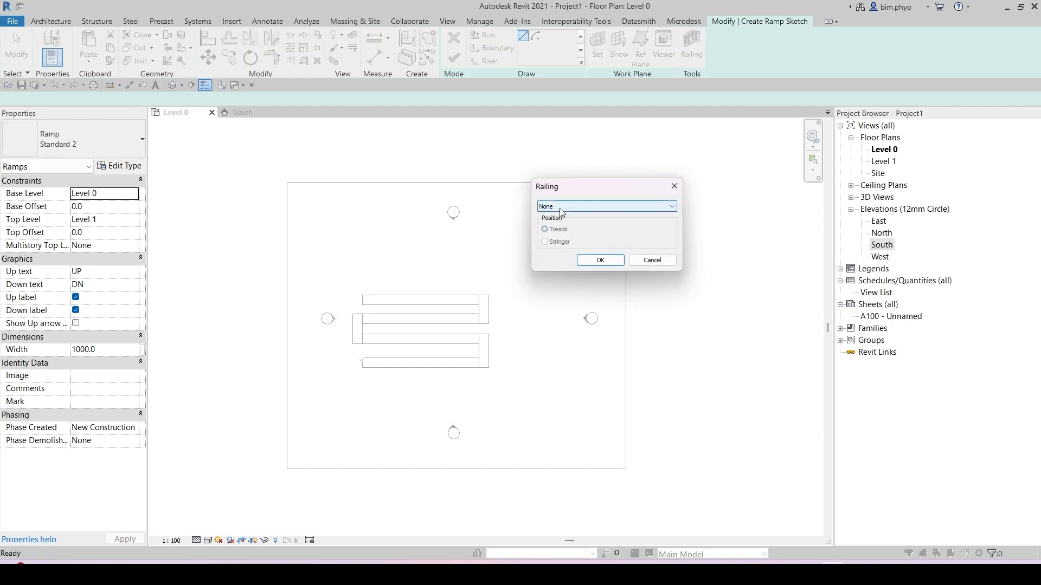
click(600, 261)
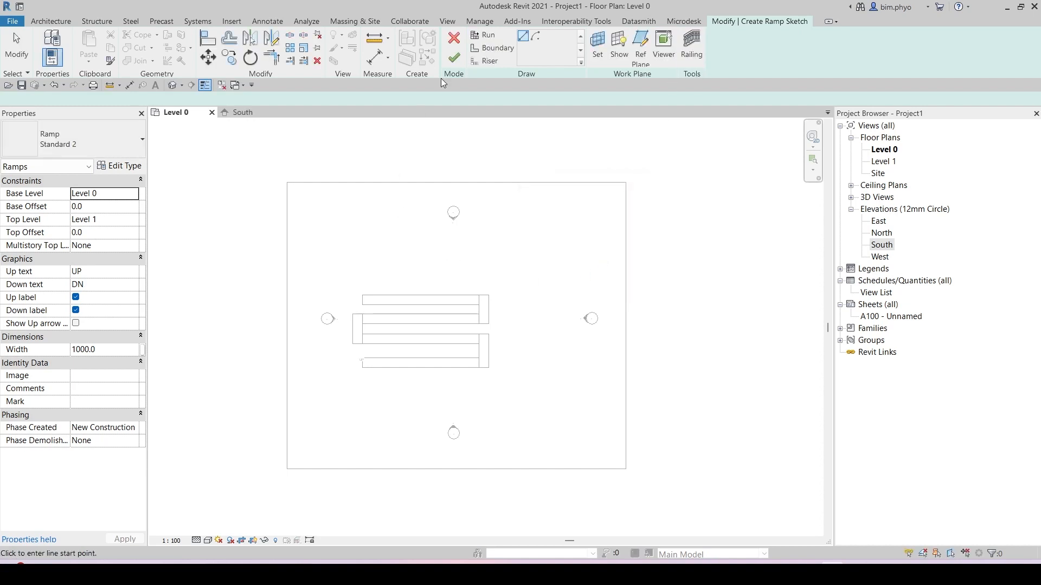
click(117, 166)
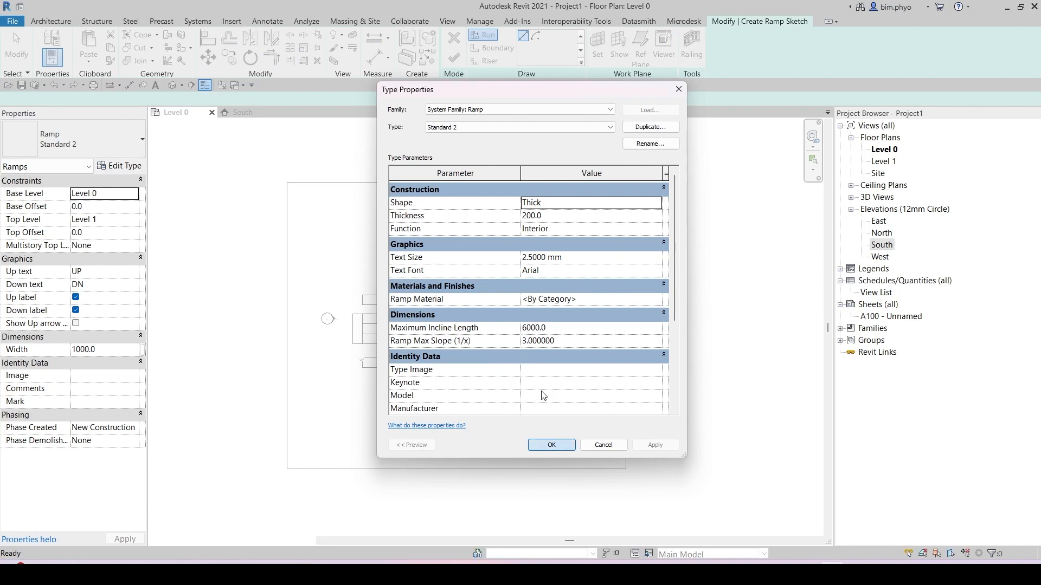
click(537, 448)
Step: Sketch a straight ramp run about 6000 mm long and finish the ramp
click(486, 250)
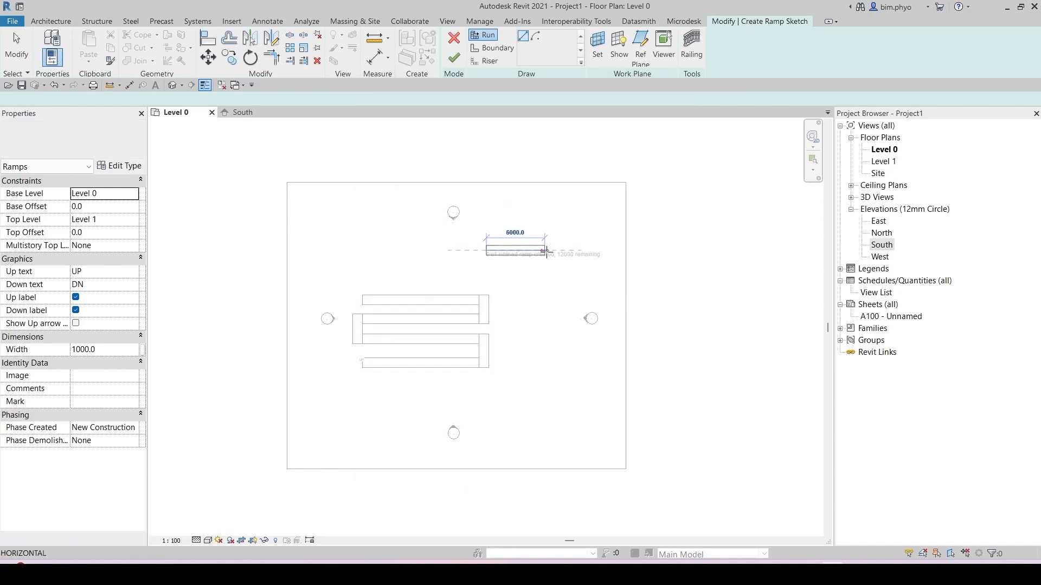
click(562, 251)
scroll(513, 255, up, 4)
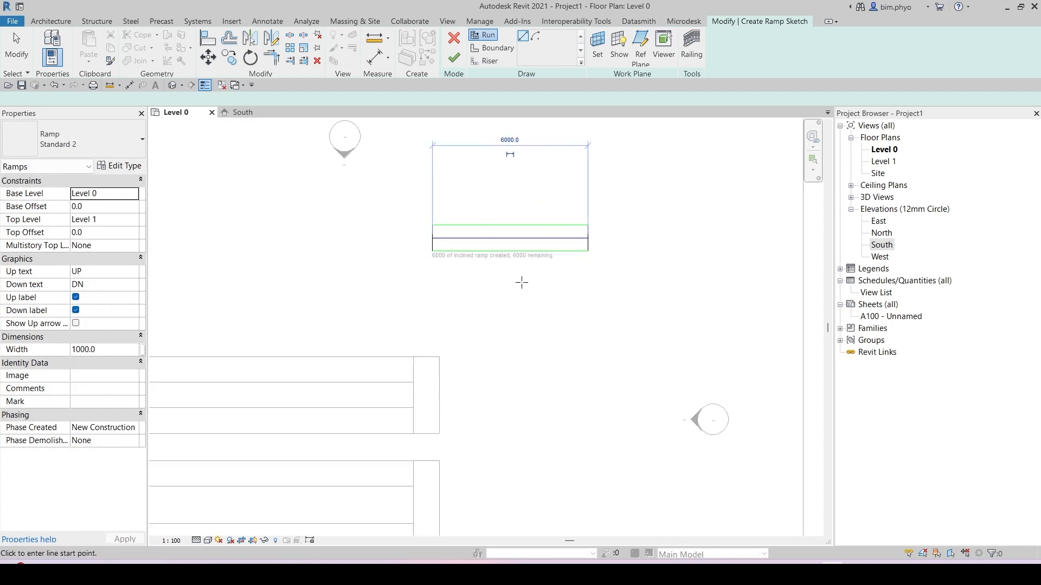
click(455, 57)
Step: Dimension the vertical rise of the straight ramp in the South elevation
click(242, 115)
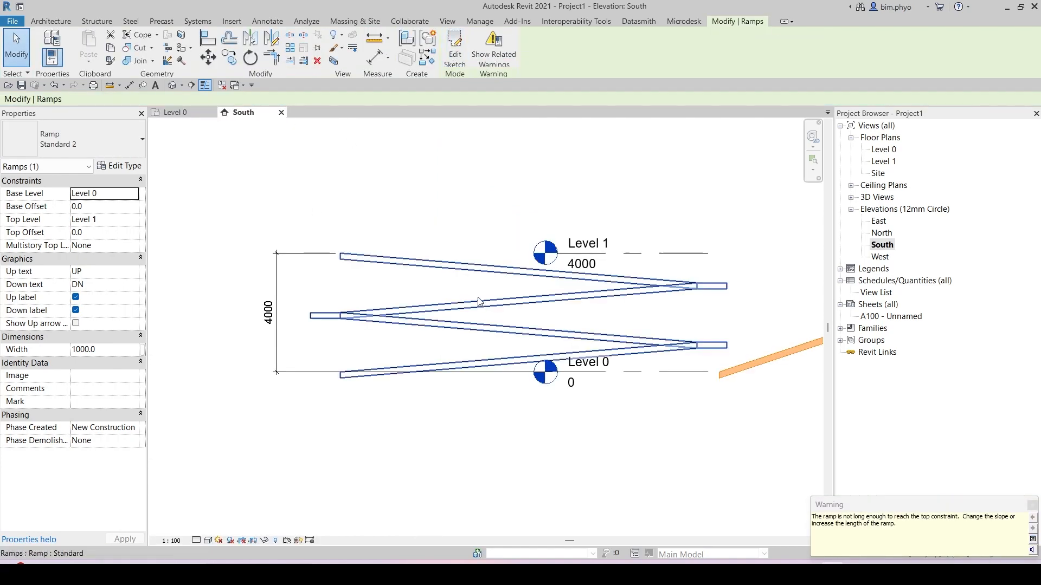
scroll(601, 374, down, 1)
middle_drag(602, 377, 328, 339)
scroll(508, 305, up, 2)
key(Escape)
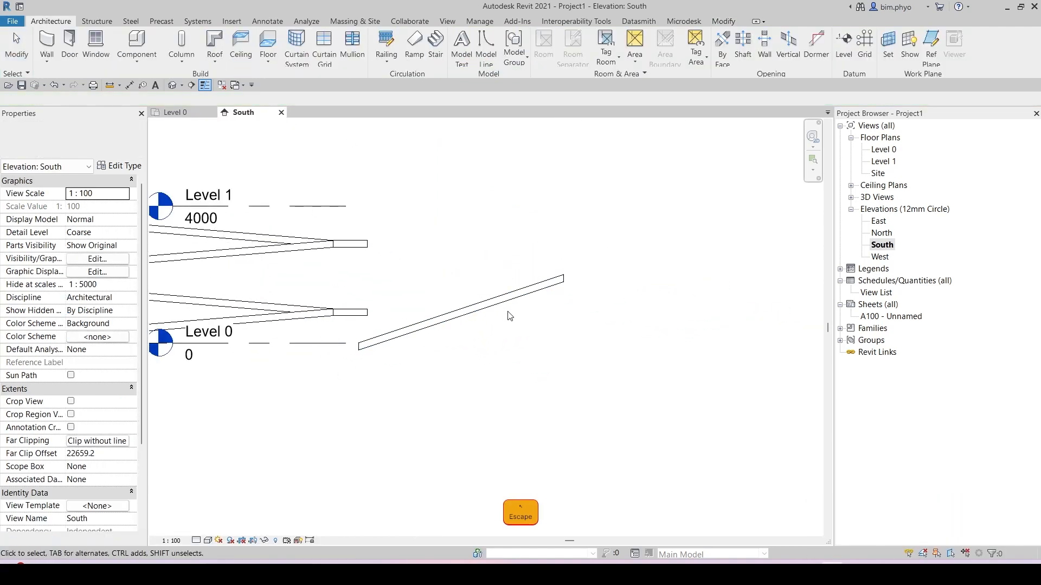
key(d)
key(i)
click(336, 343)
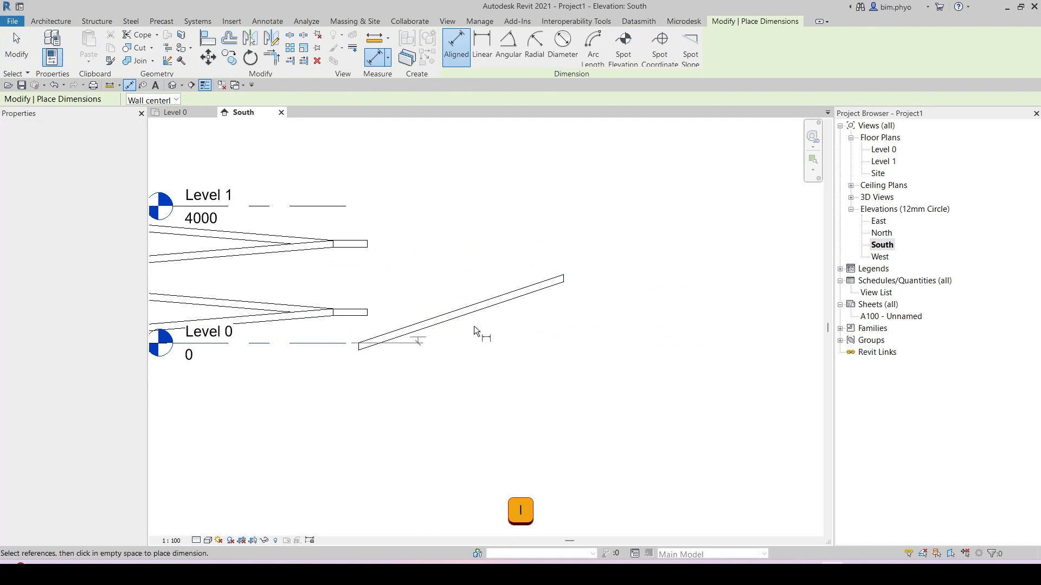
click(563, 276)
click(631, 375)
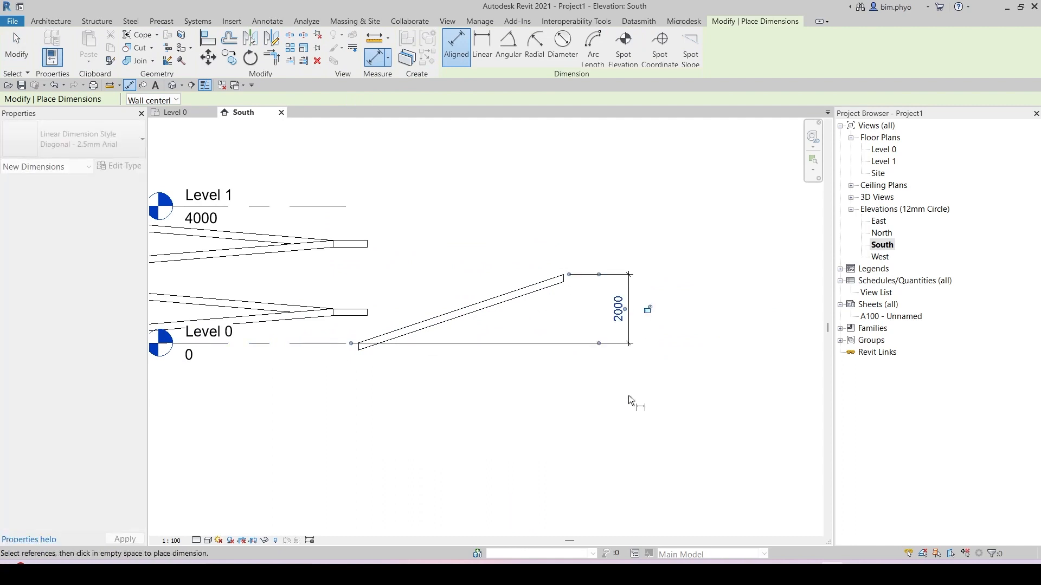
middle_drag(579, 338, 672, 364)
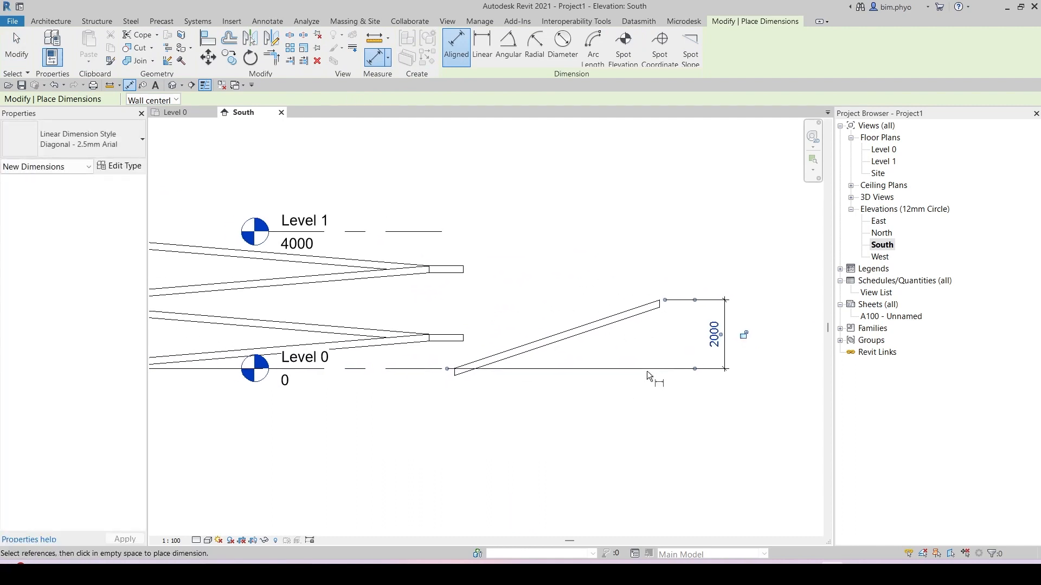
key(Escape)
Step: Start a new ramp on Level 0 and sketch a horizontal run about 6000 mm long
click(182, 113)
scroll(554, 340, down, 1)
middle_drag(554, 341, 781, 344)
click(414, 42)
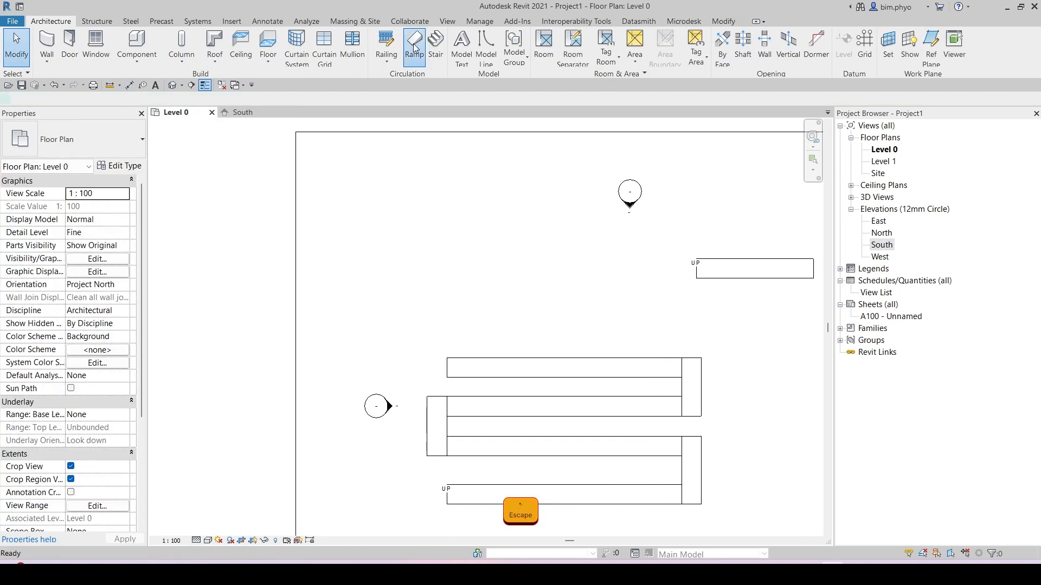
click(408, 298)
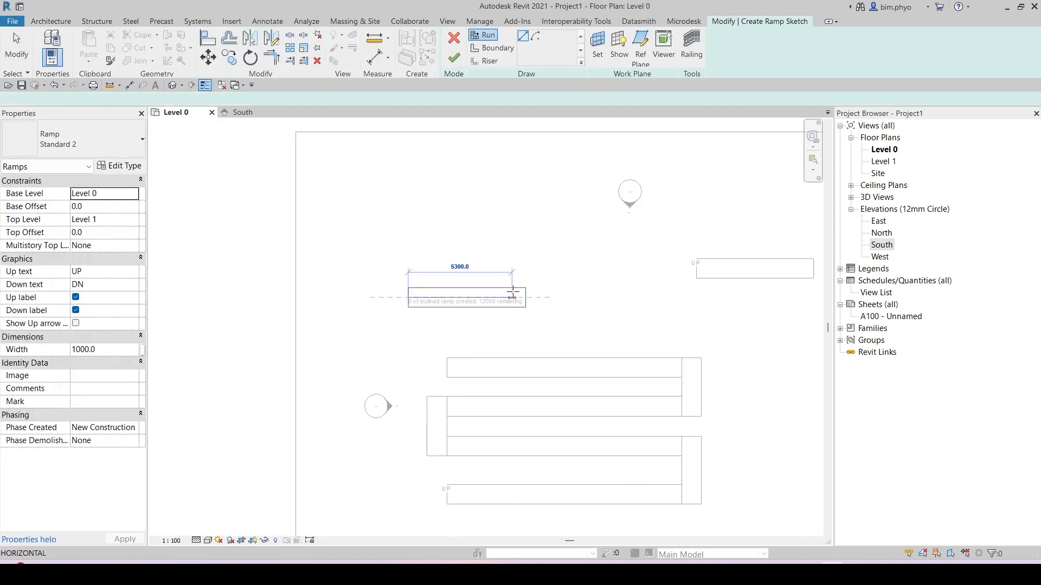
scroll(483, 297, up, 2)
scroll(483, 298, up, 2)
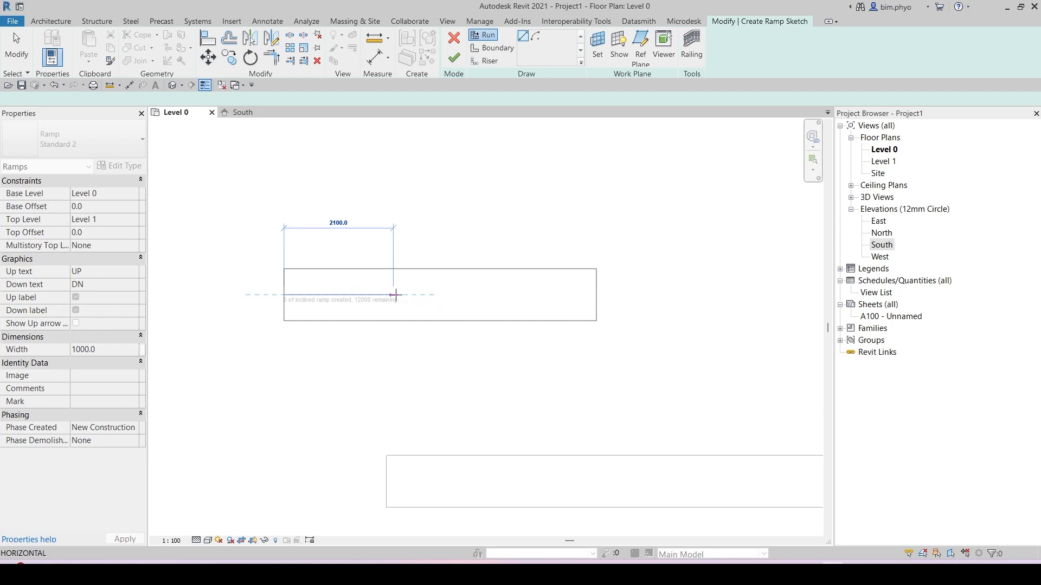
click(596, 296)
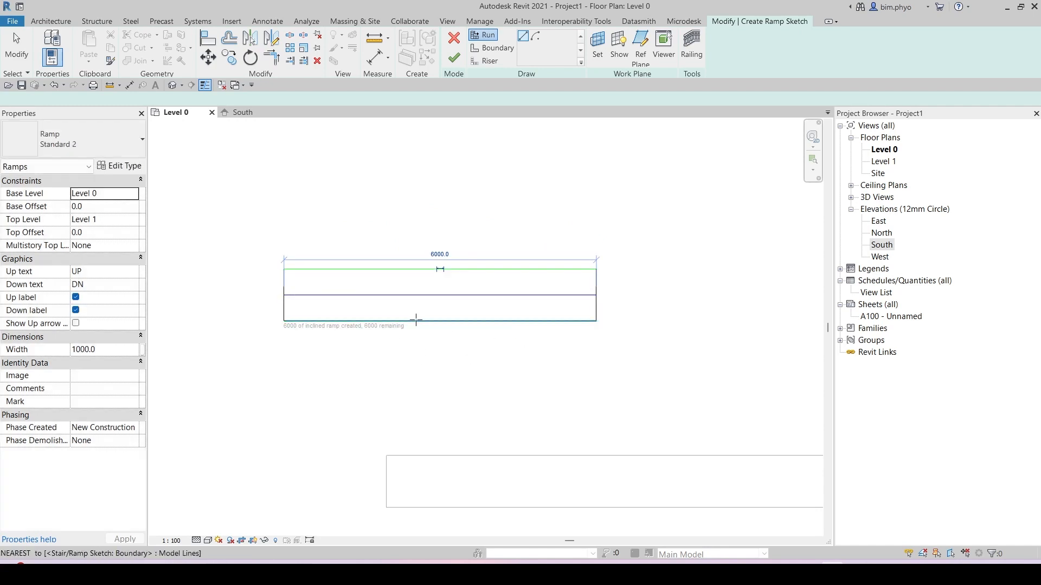
Step: Sketch a second vertical run about 6000 mm long at a right angle to the first, forming an L
mouse_move(618, 283)
middle_down()
mouse_move(597, 333)
mouse_move(568, 328)
middle_up()
scroll(598, 306, down, 1)
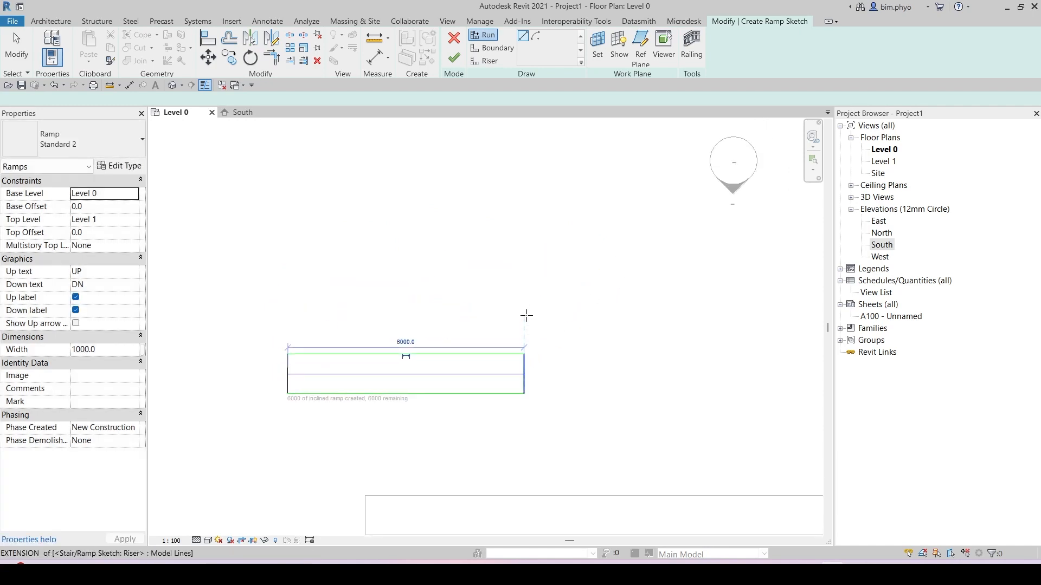
click(564, 353)
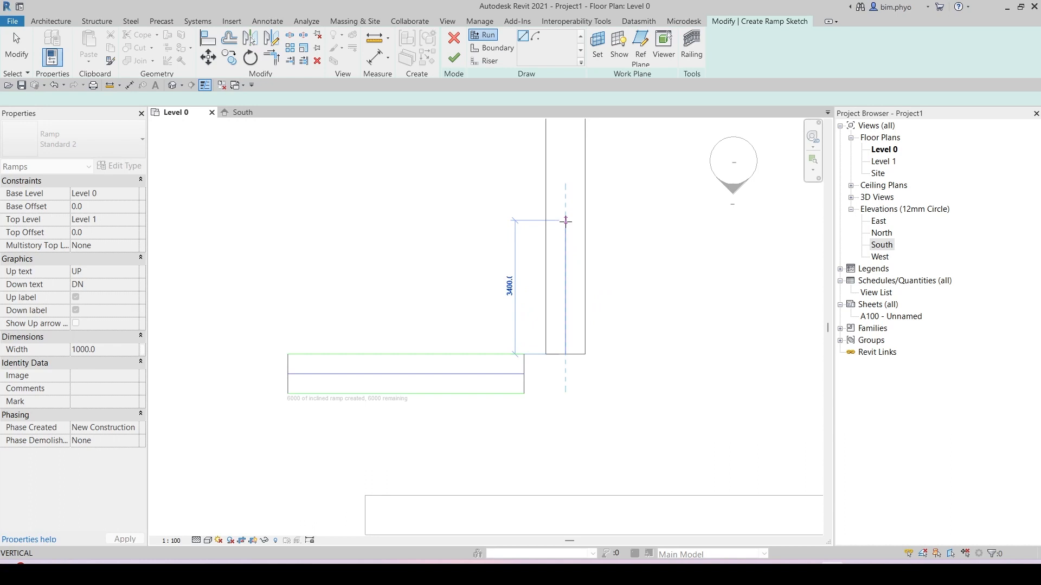
scroll(564, 296, down, 2)
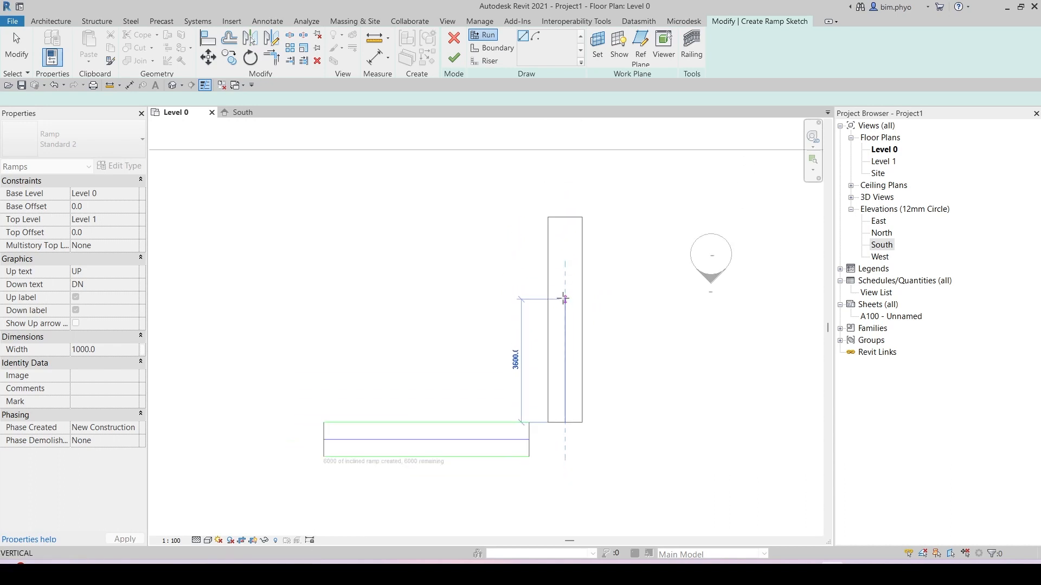
click(565, 197)
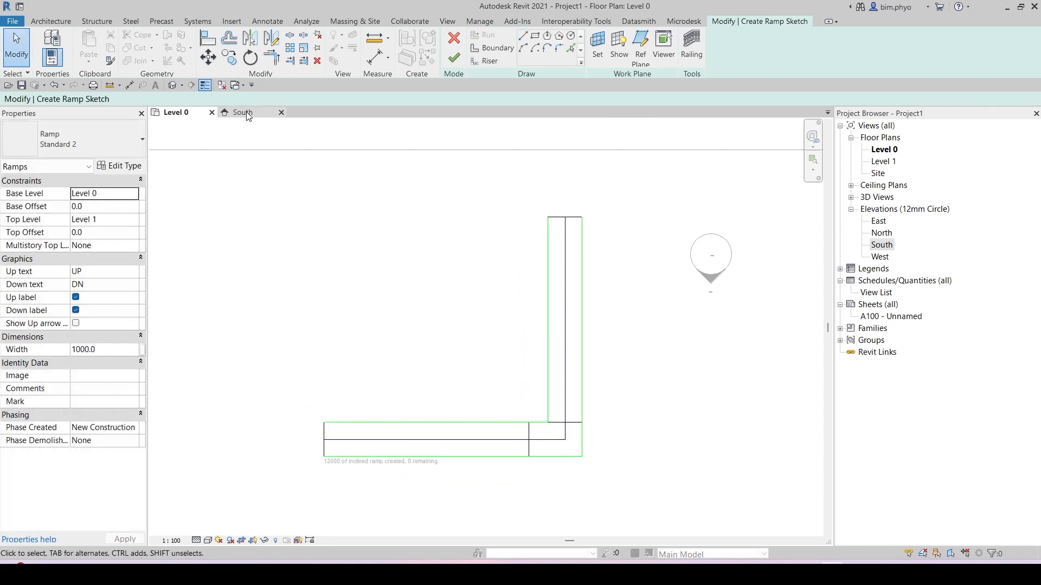
key(ctrl)
key(ctrl)
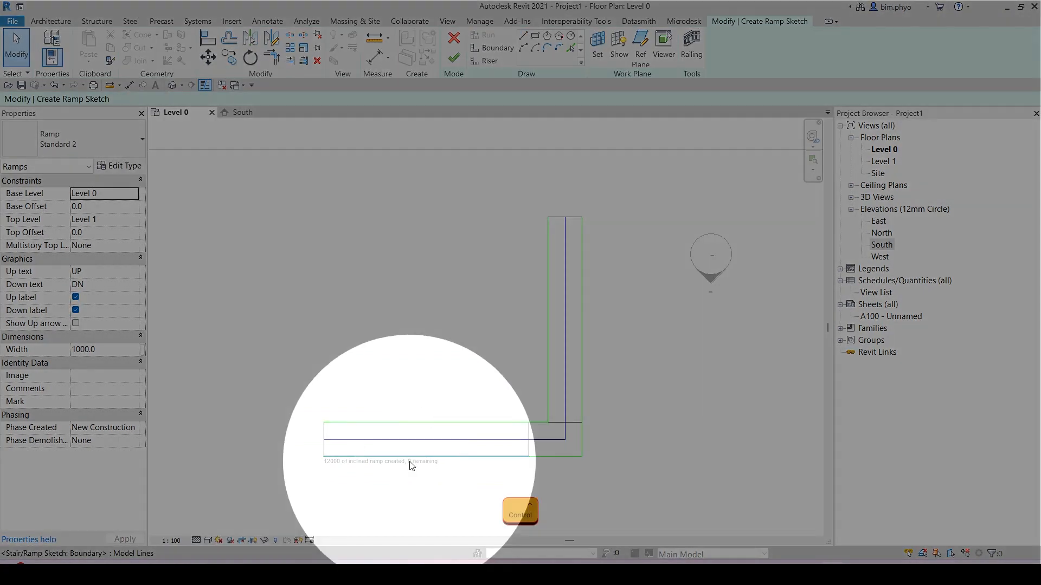
key(ctrl)
key(ctrl)
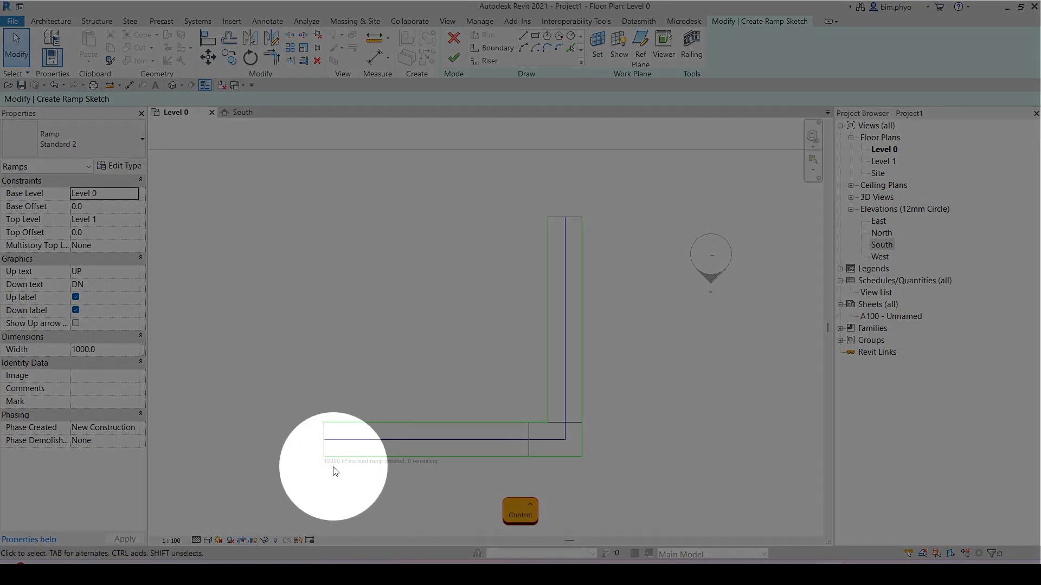
key(Escape)
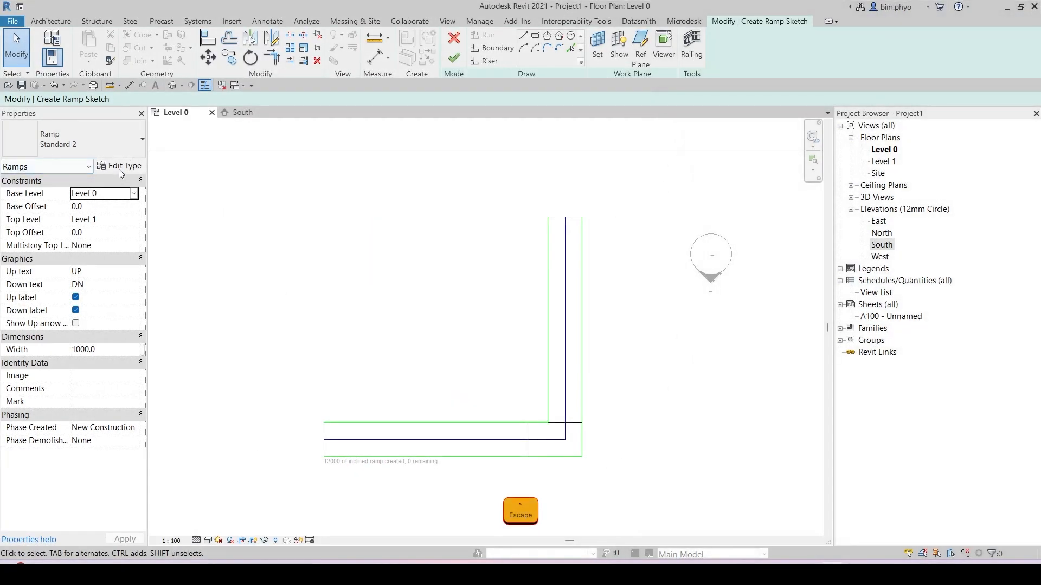
Step: Review the Standard 2 ramp type properties without changing them
click(120, 166)
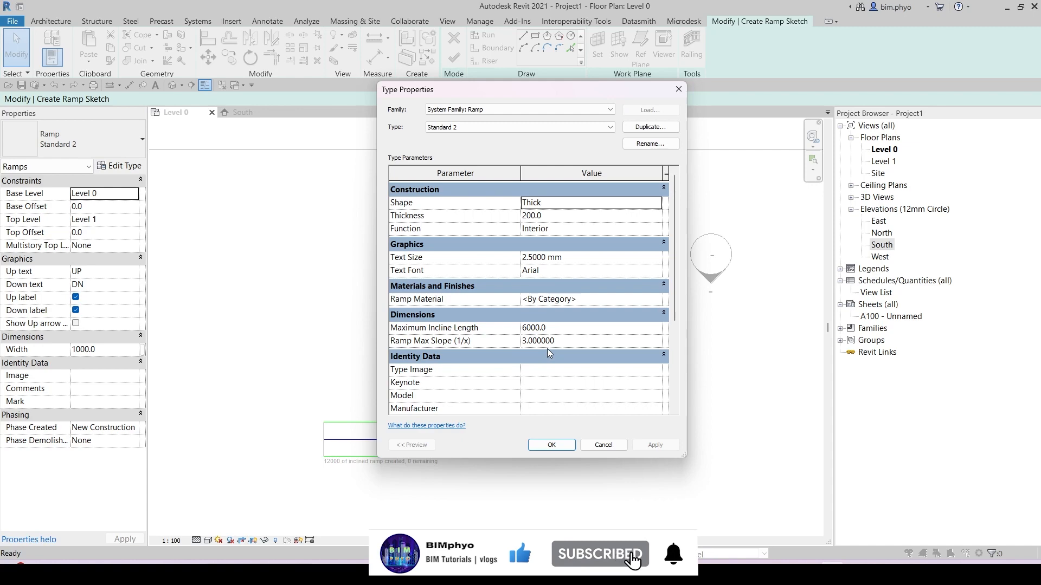
mouse_move(519, 98)
mouse_down()
mouse_move(559, 115)
mouse_move(763, 148)
mouse_up()
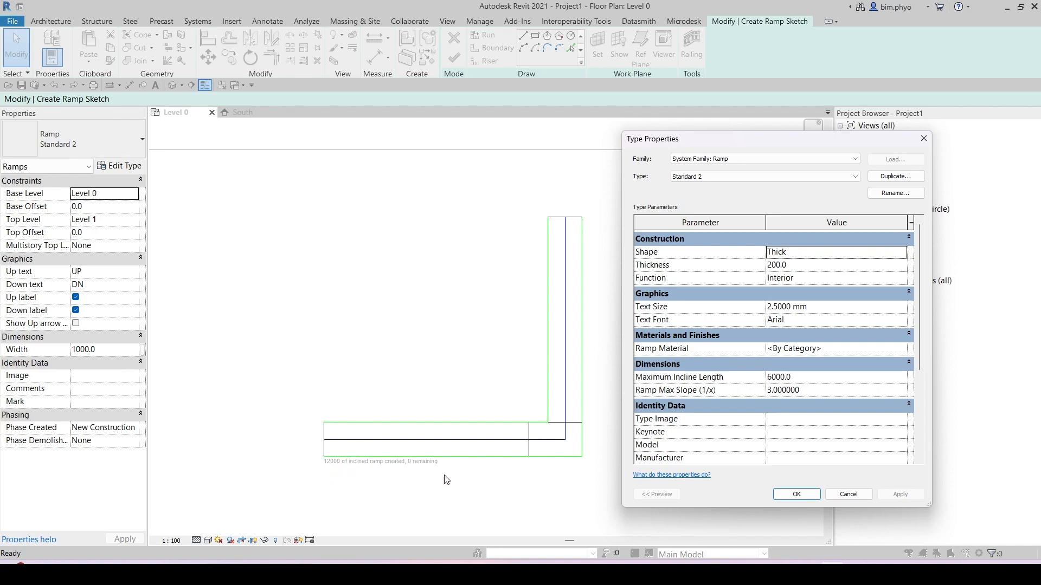
click(797, 495)
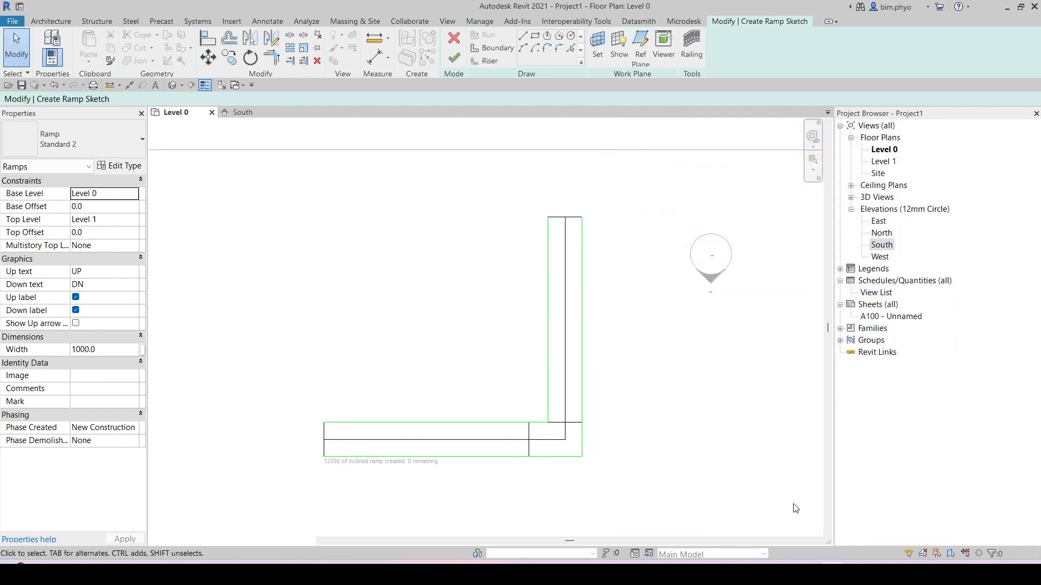
Step: Finish the L-shaped ramp sketch
click(452, 59)
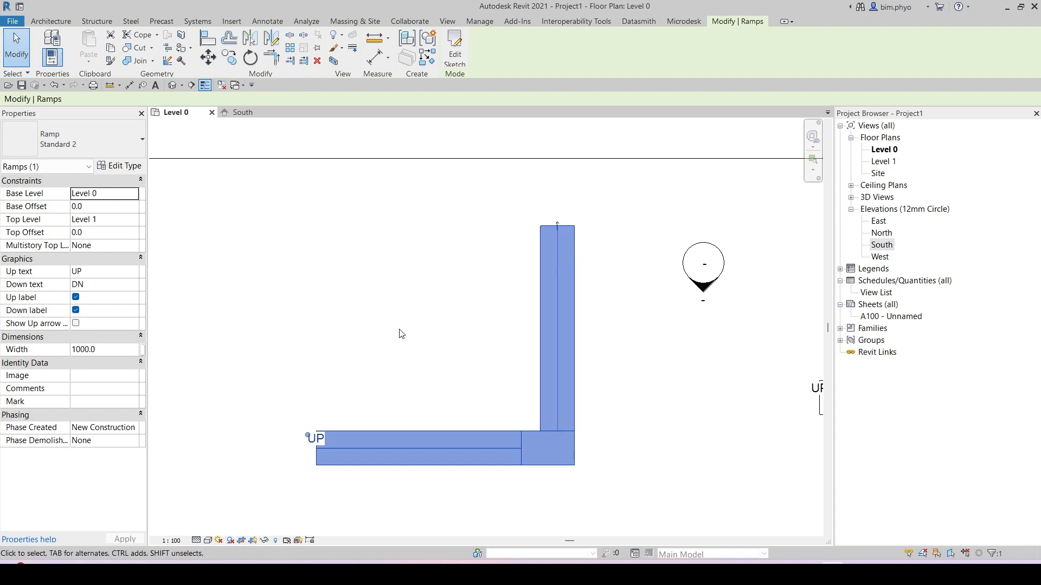
key(Escape)
Step: Start another ramp and review its railing type options, cancelling without changing them
click(416, 48)
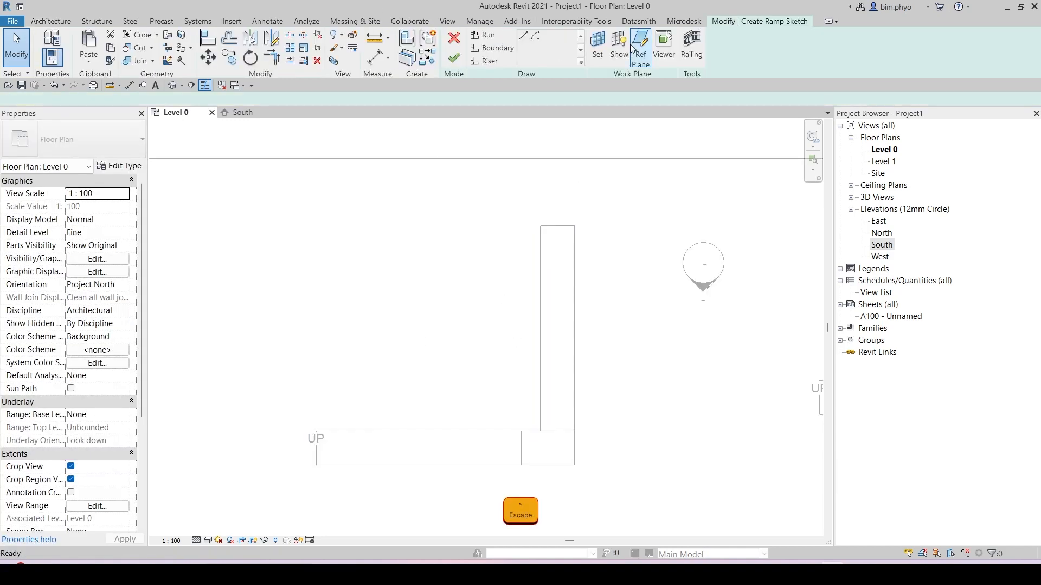
click(693, 54)
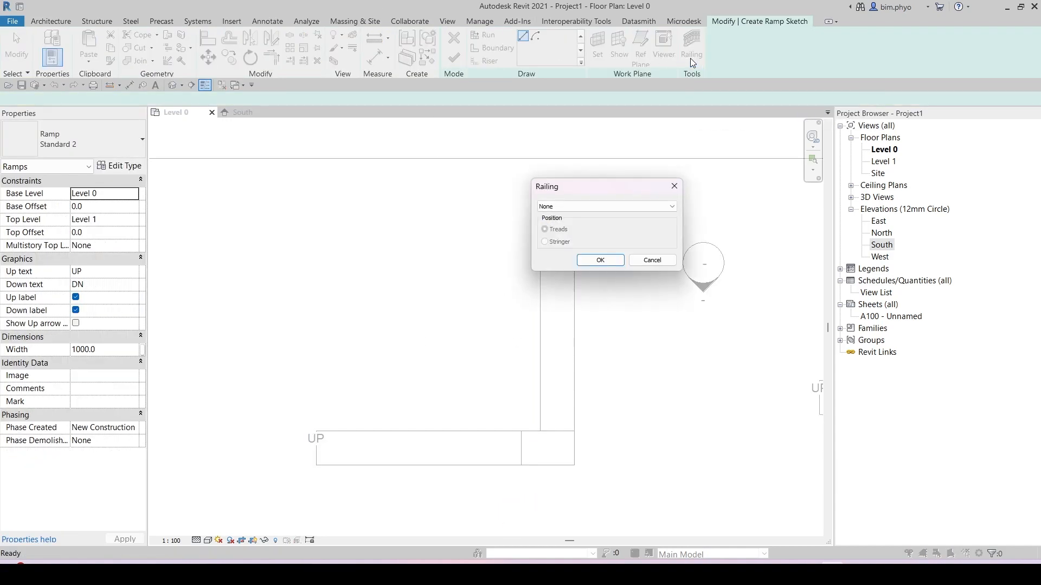
key(ctrl)
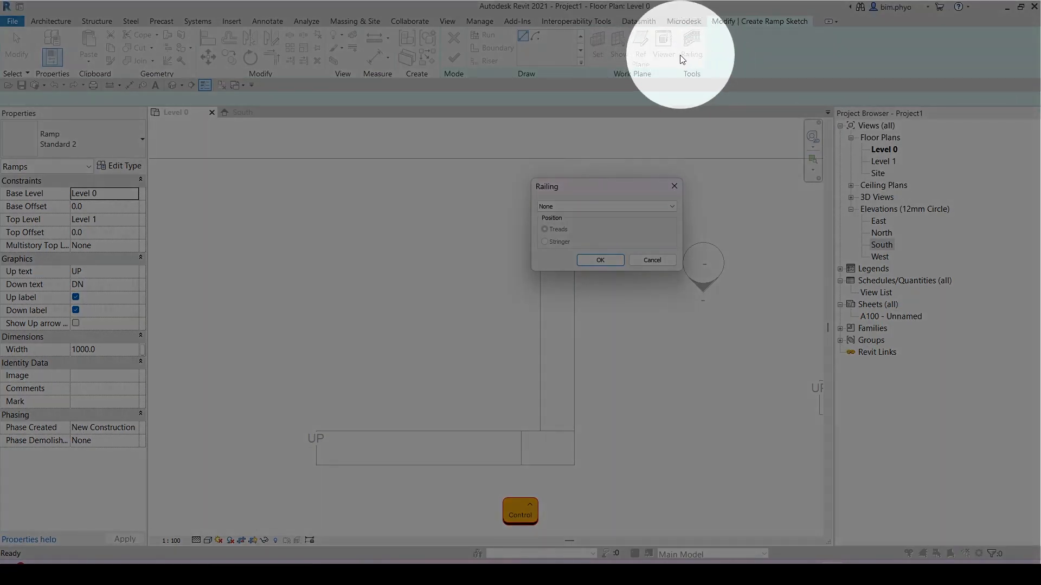
key(Escape)
click(697, 52)
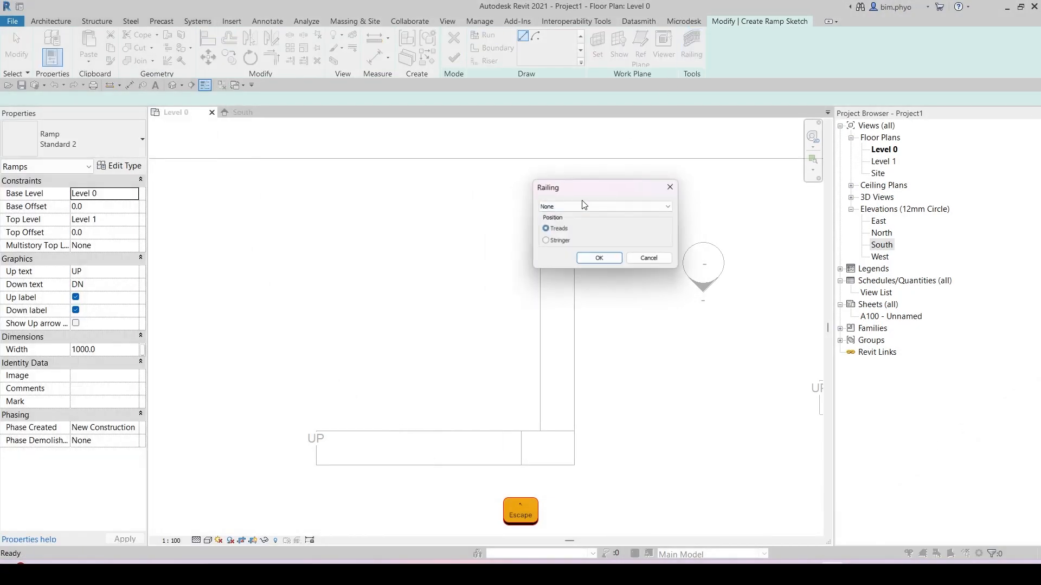
click(572, 206)
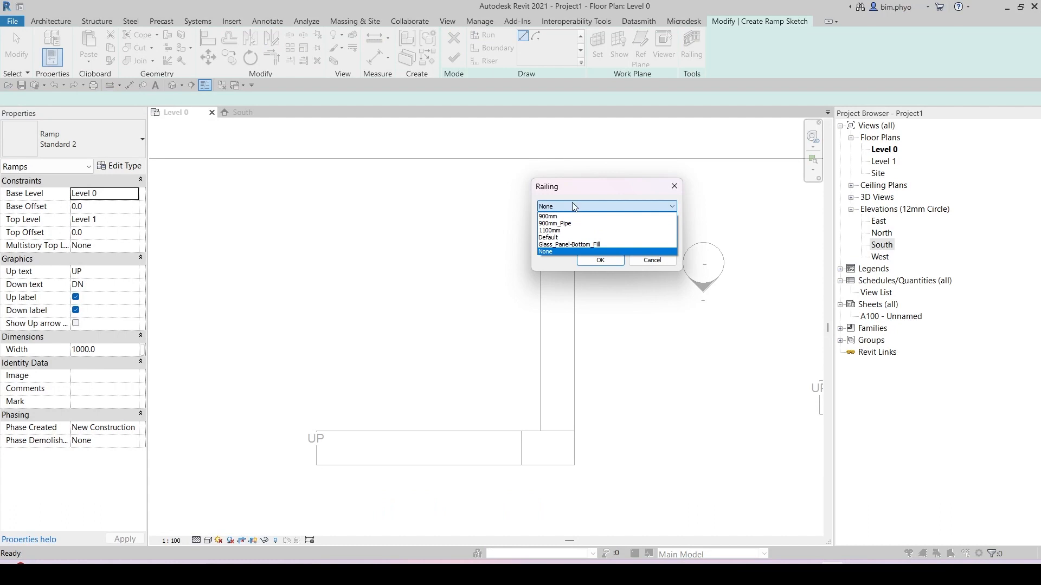
click(675, 187)
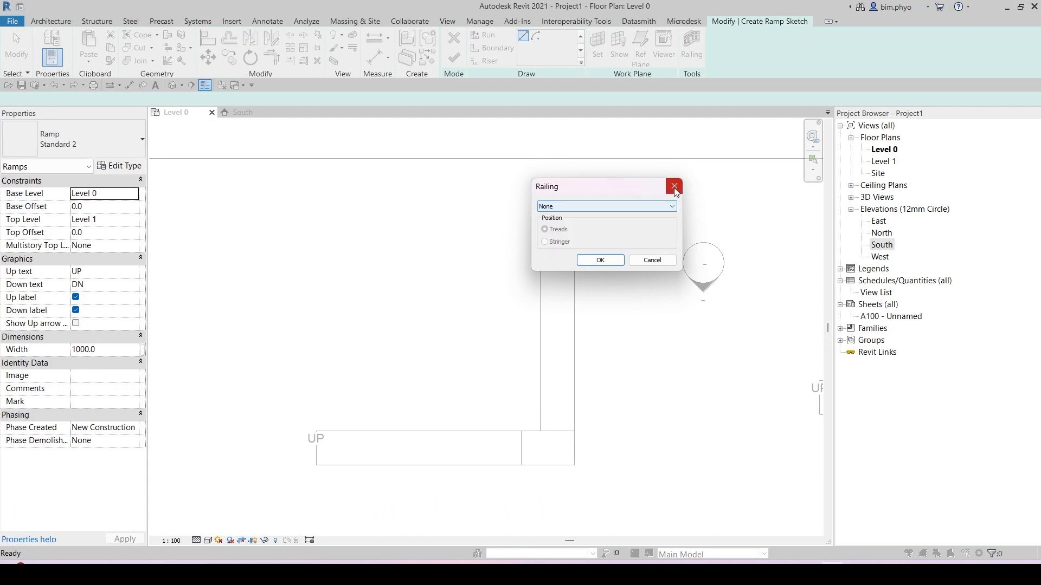
click(571, 208)
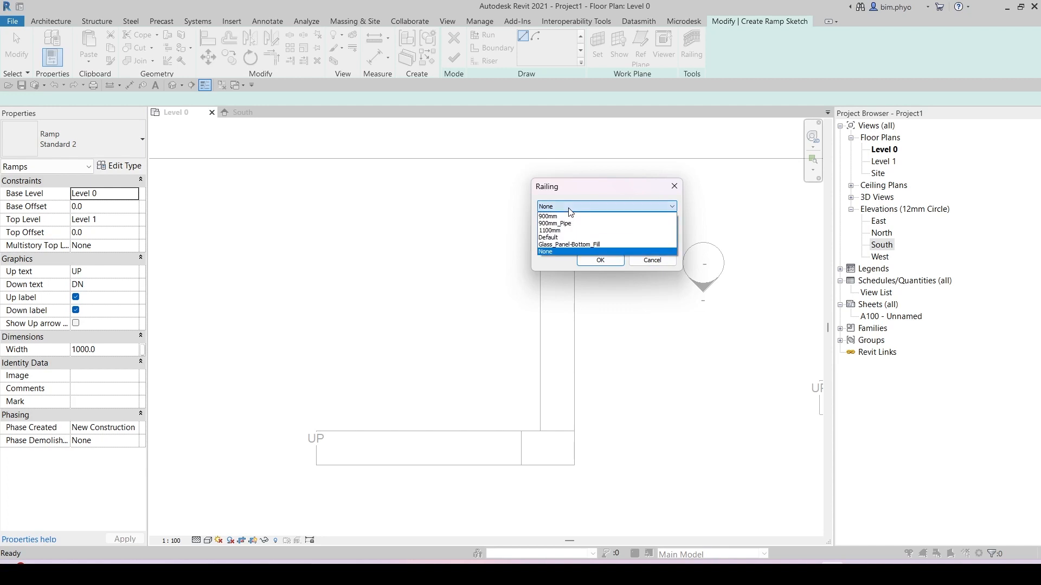
click(626, 252)
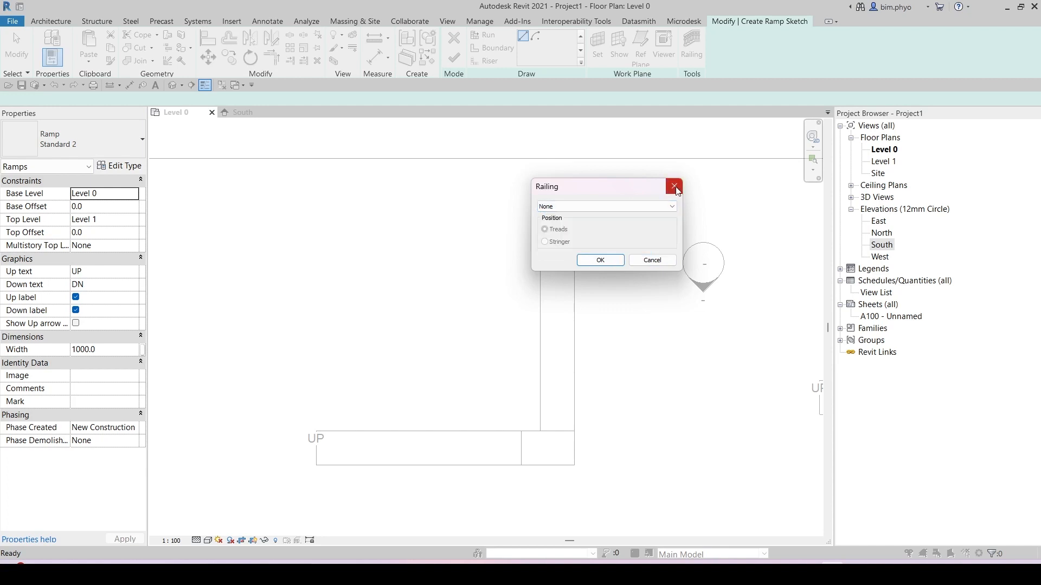
click(650, 263)
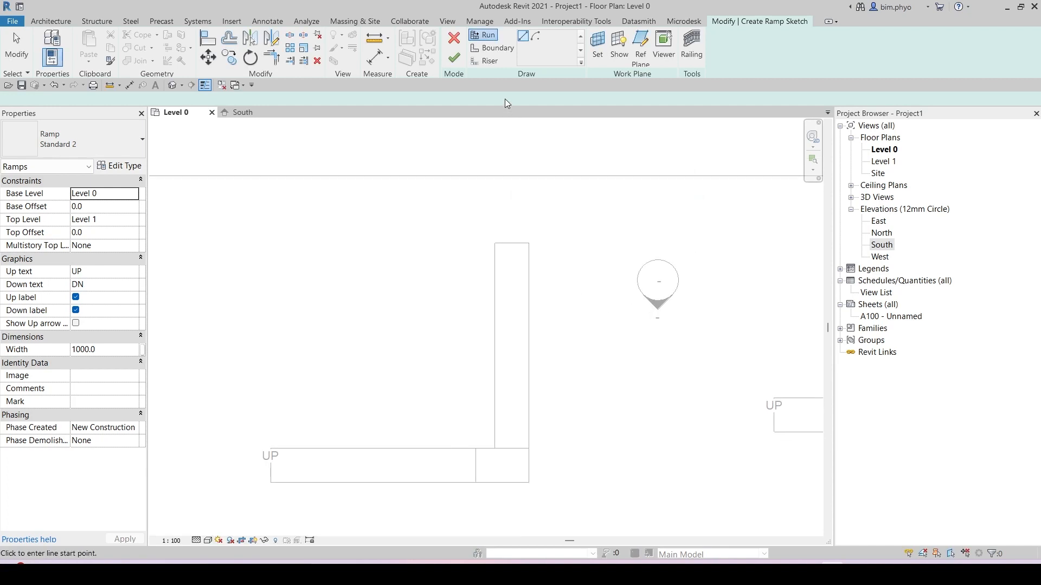
Step: Try to finish the empty ramp sketch, then quit the sketch without creating a ramp
click(452, 58)
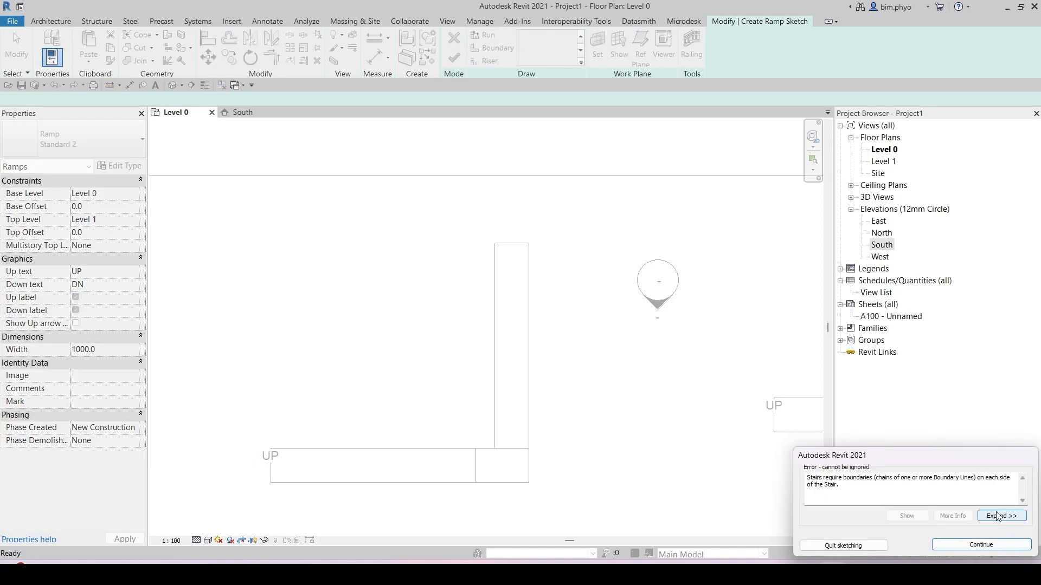
key(Escape)
click(453, 37)
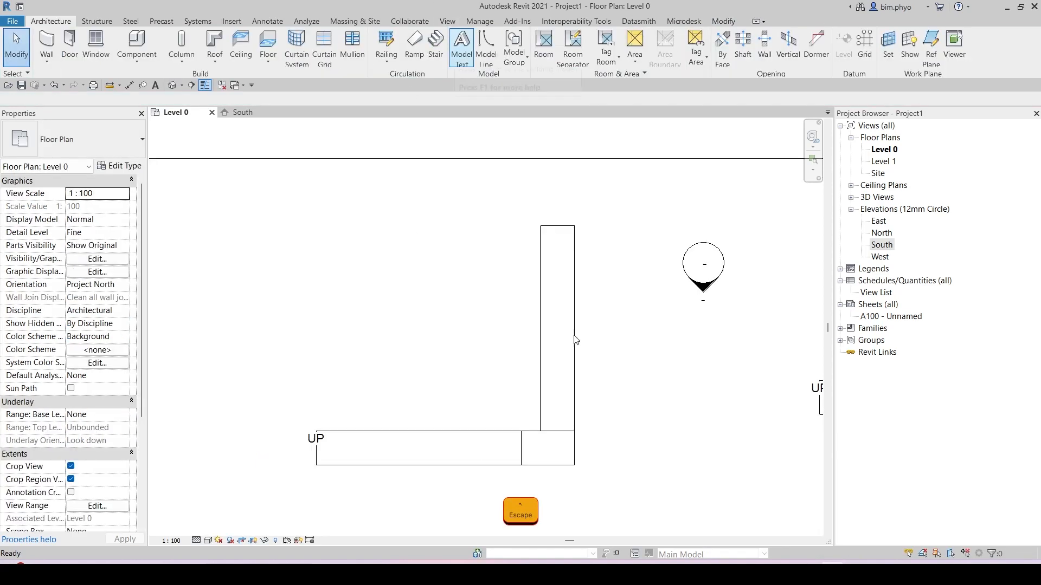
Step: Open the 3D view, select the first ramp and inspect its Standard type properties without changing them
mouse_move(574, 342)
middle_down()
mouse_move(529, 325)
mouse_move(569, 345)
middle_up()
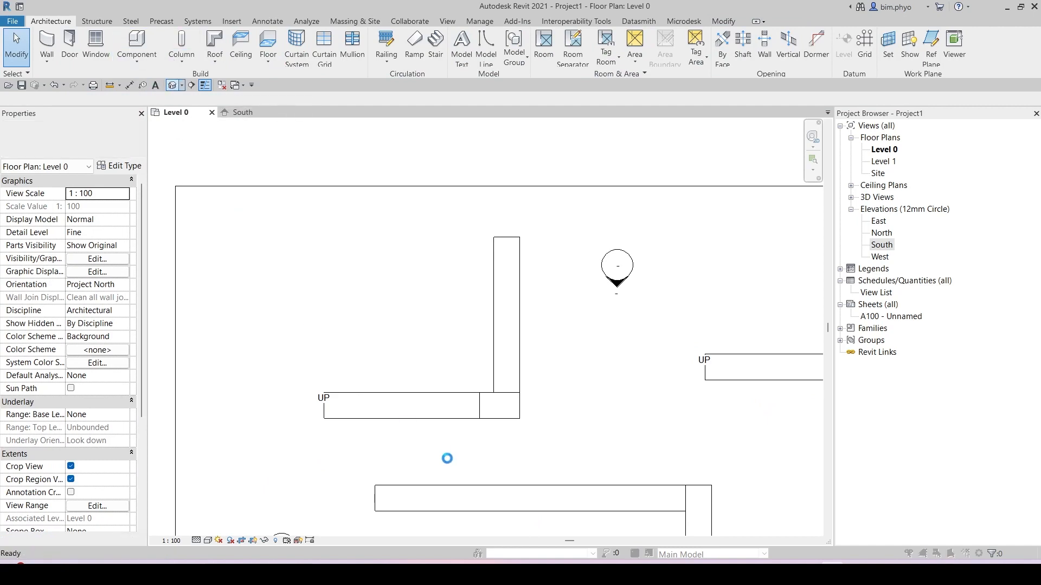
click(607, 192)
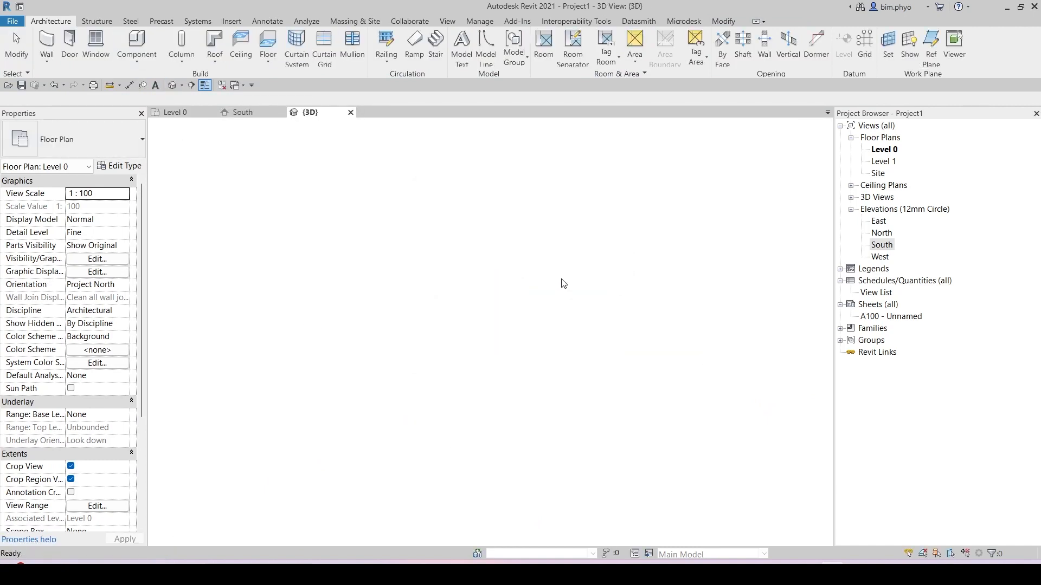
shift+middle_drag(542, 388, 565, 319)
click(428, 333)
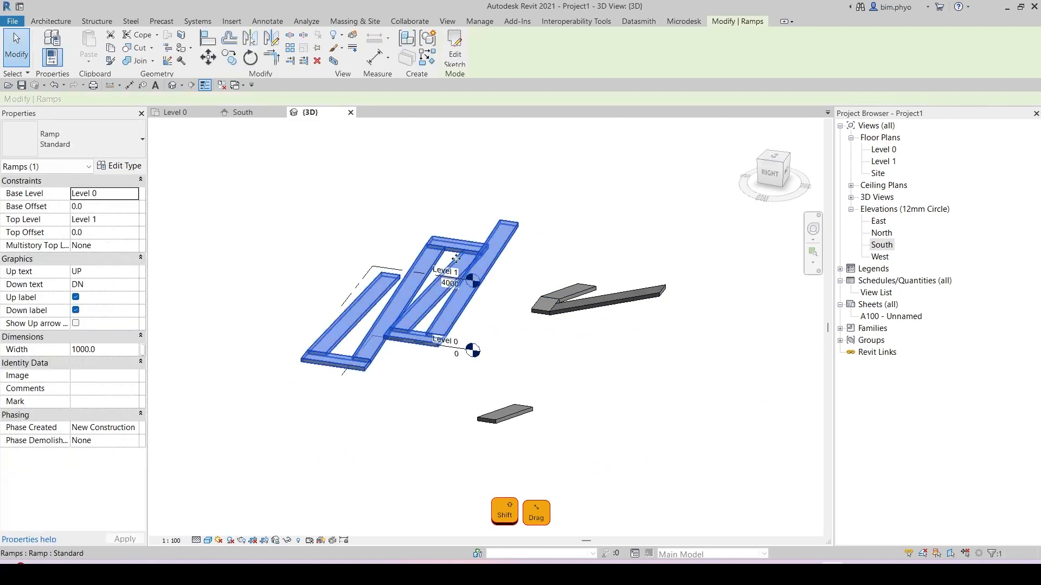
click(122, 169)
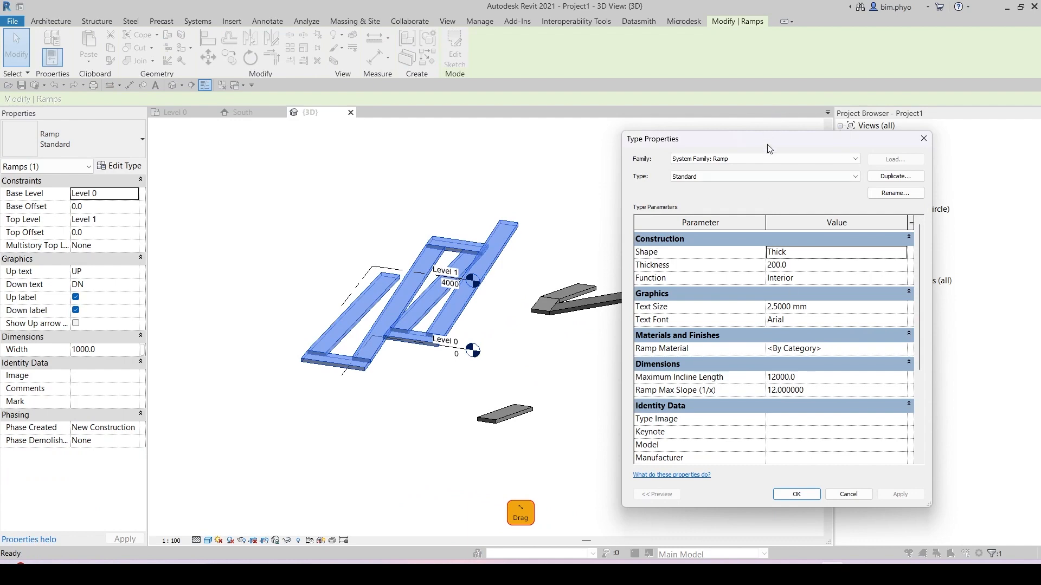
drag(767, 144, 561, 148)
key(Escape)
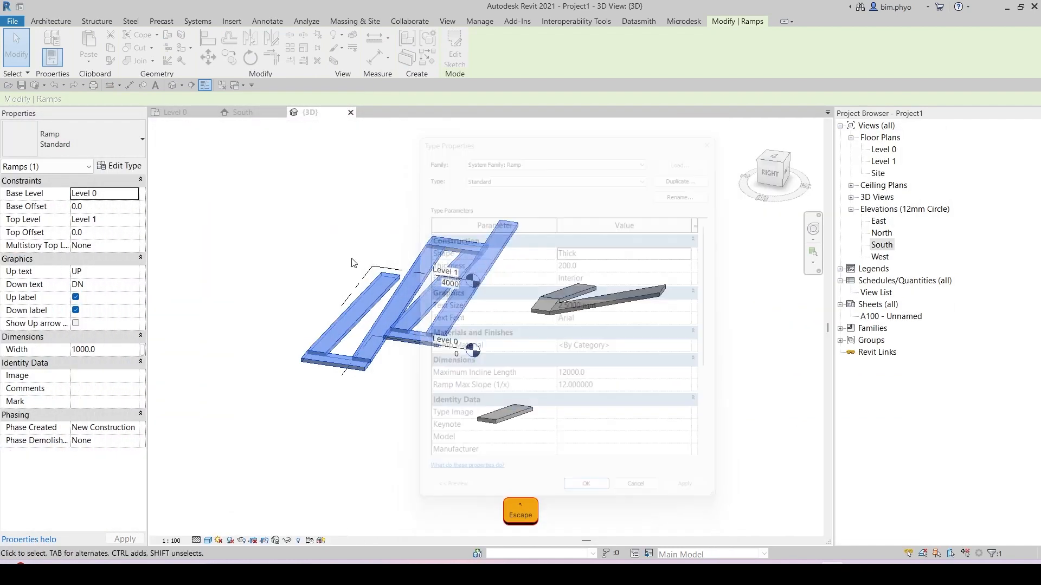
middle_drag(244, 243, 488, 260)
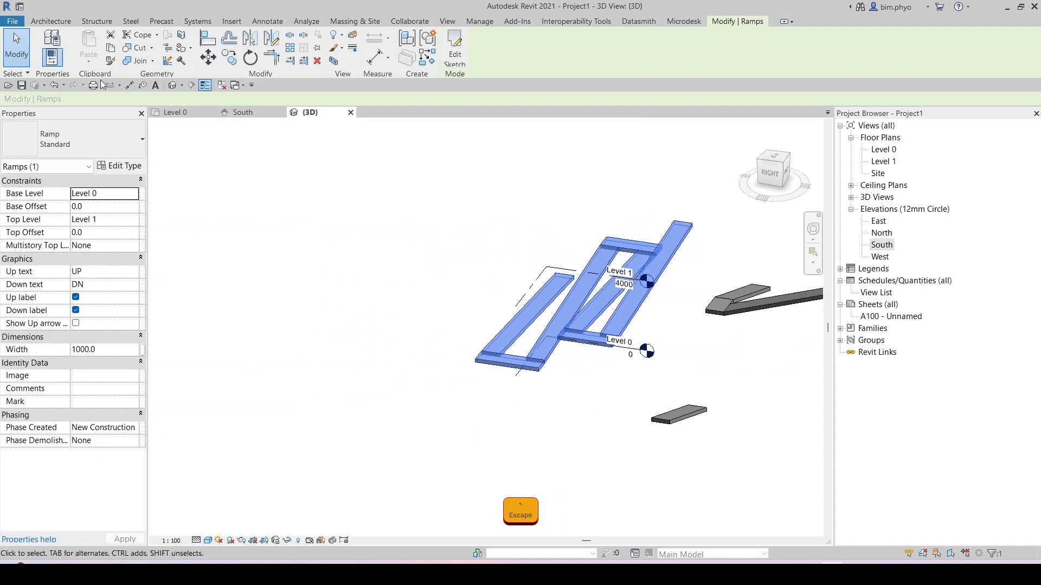
click(136, 164)
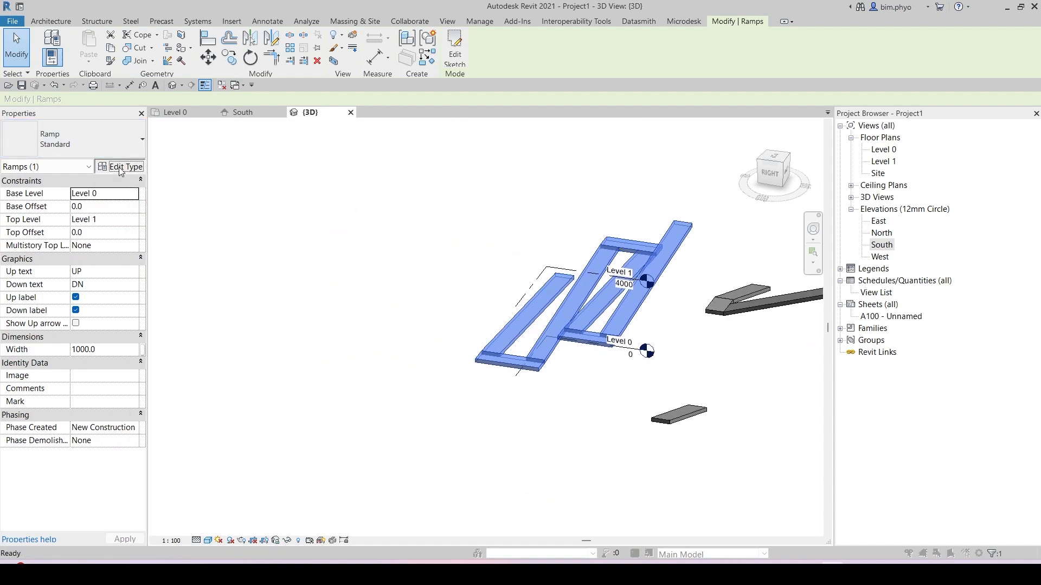
drag(512, 144, 251, 143)
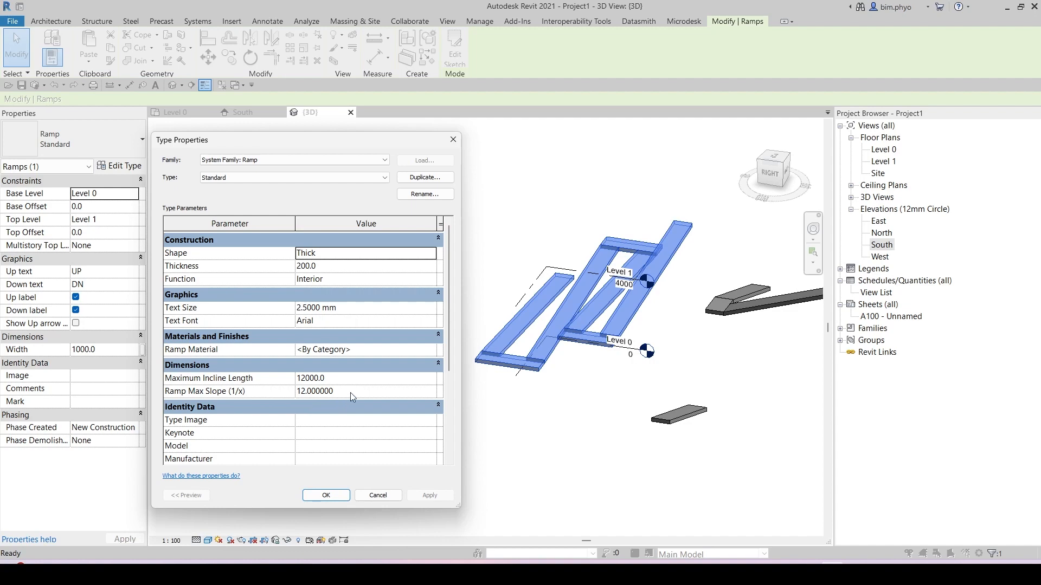
click(459, 142)
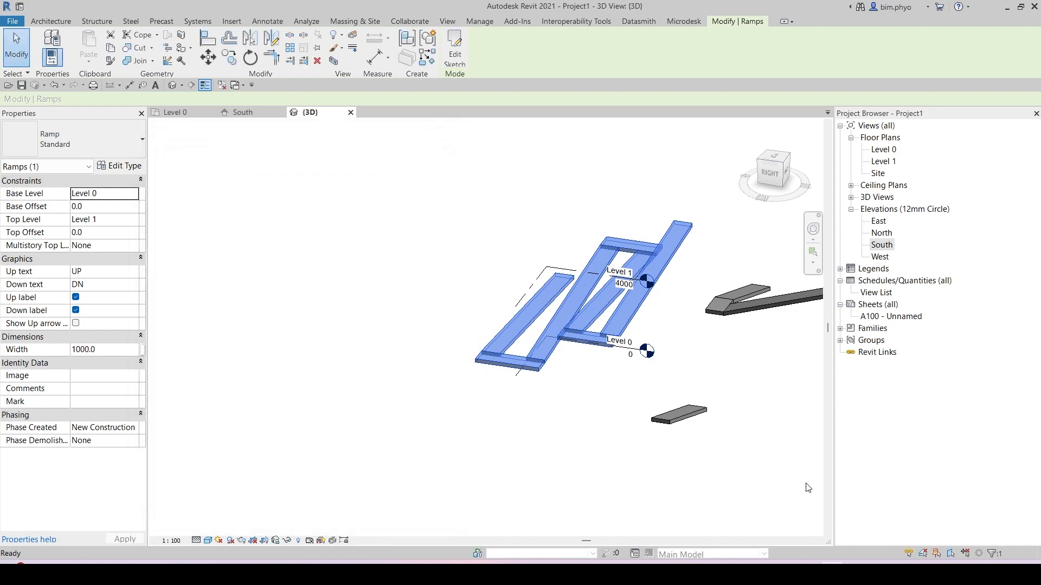
Step: Select the L-shaped ramp and review its Standard 2 type properties without changing them
click(754, 304)
middle_drag(710, 351, 648, 354)
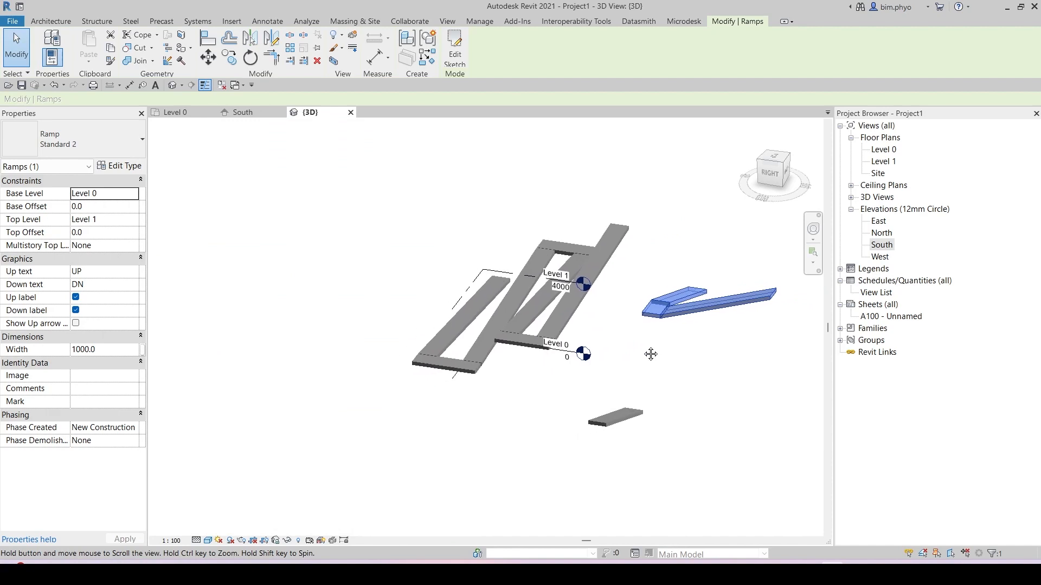
click(122, 167)
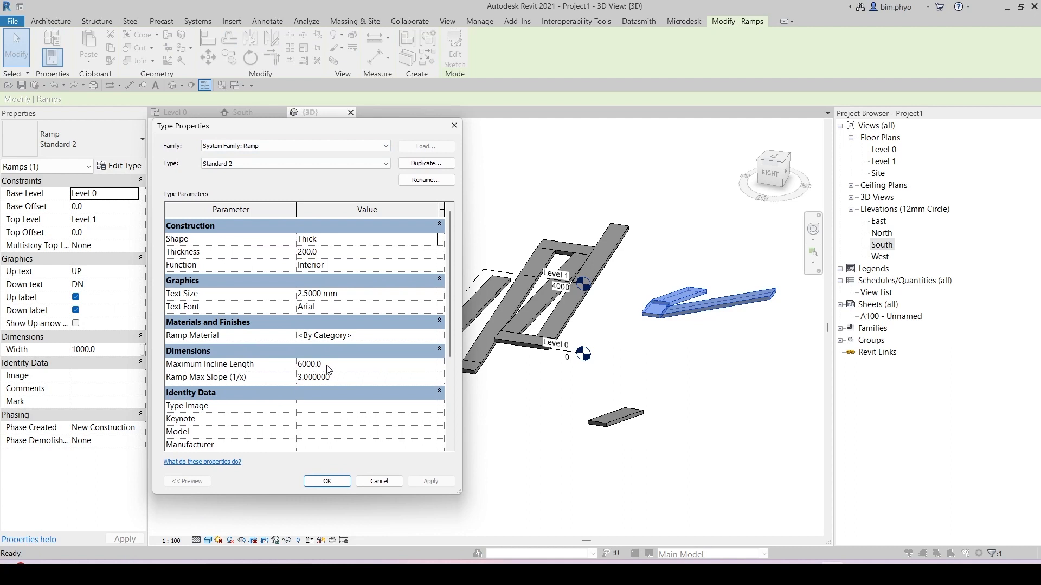
click(315, 478)
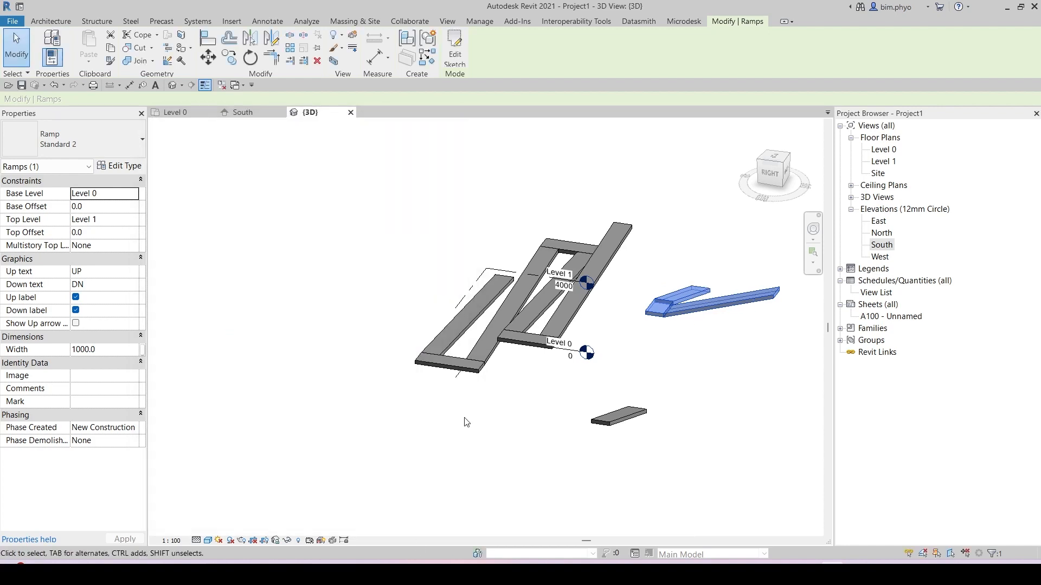
shift+middle_drag(463, 423, 664, 289)
middle_drag(664, 289, 324, 211)
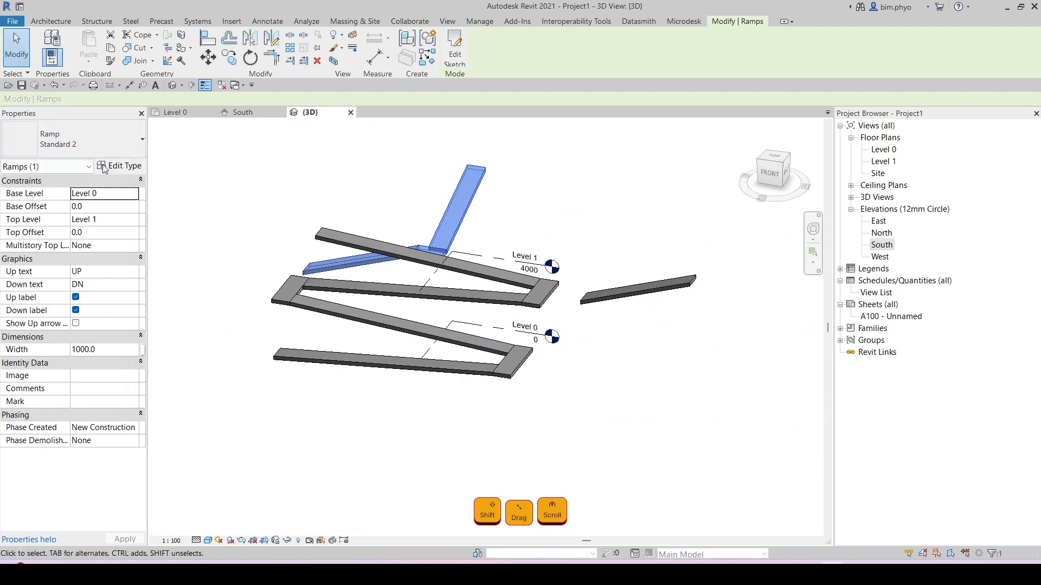
click(120, 166)
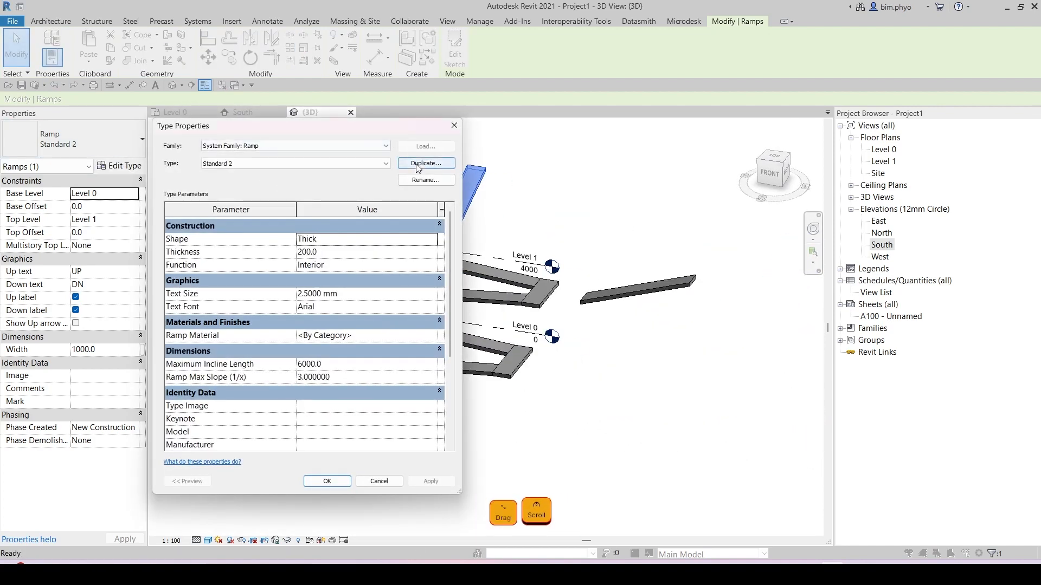
click(454, 125)
Step: Return to the Level 0 plan and extend its crop region to the right
click(175, 112)
scroll(589, 318, down, 6)
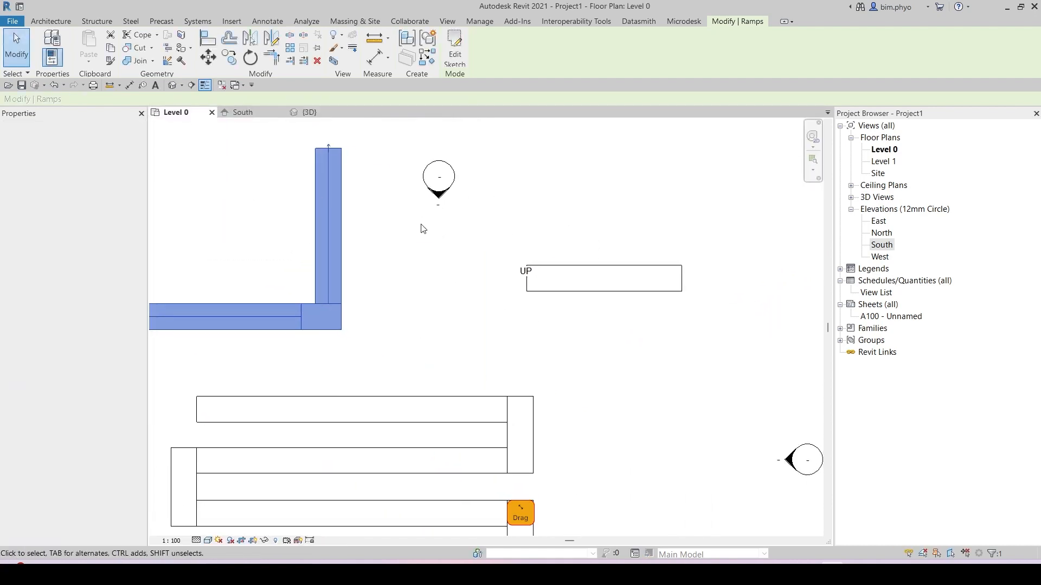
click(539, 269)
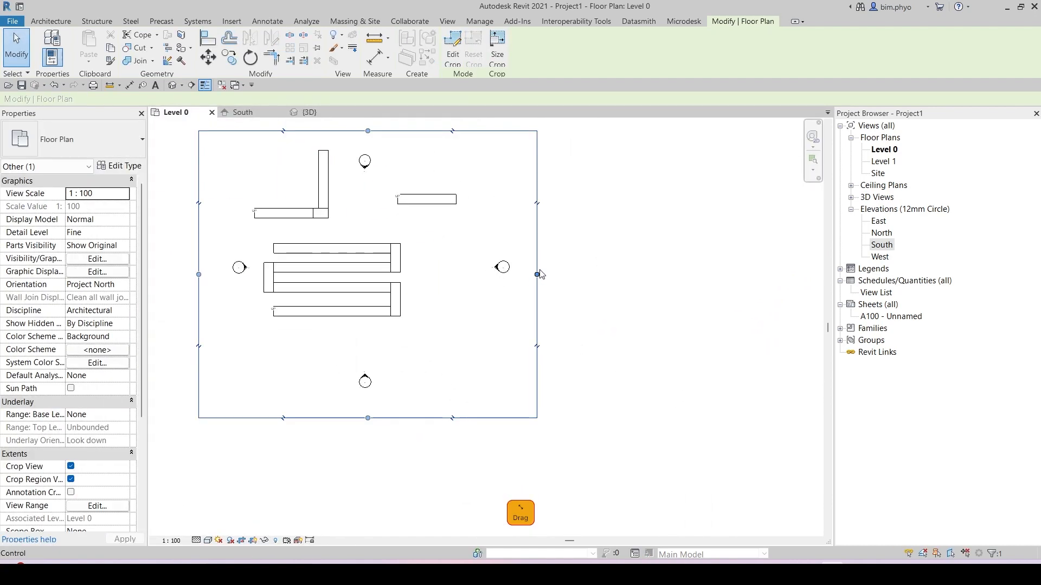
drag(538, 268, 748, 268)
click(552, 349)
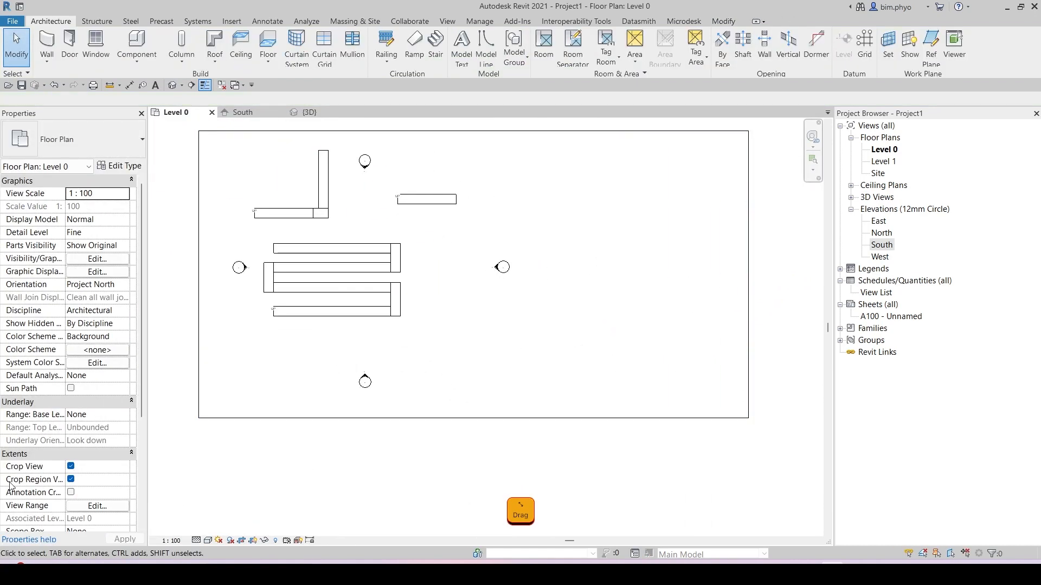
Step: Turn off Crop Region Visible and Crop View for the Level 0 plan
click(70, 480)
scroll(70, 458, down, 1)
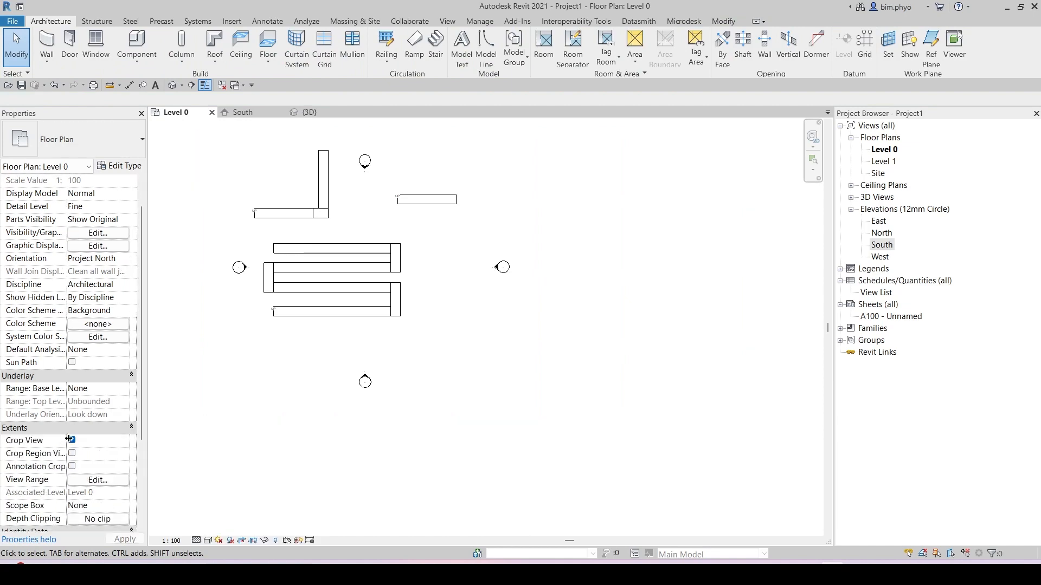
click(70, 439)
middle_drag(747, 290, 593, 300)
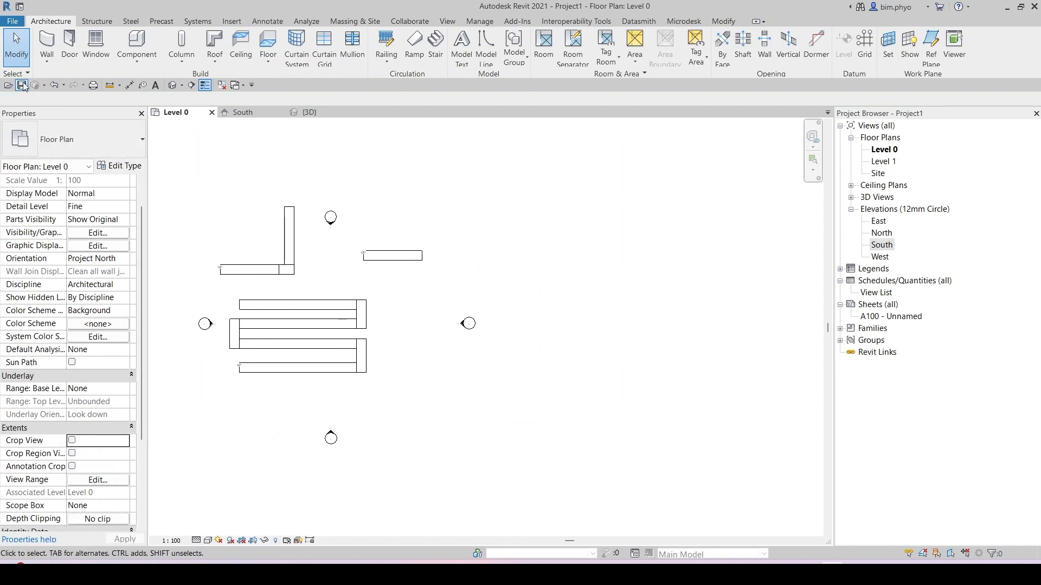
Step: Start a new ramp and duplicate the ramp type as Standard 3
click(412, 47)
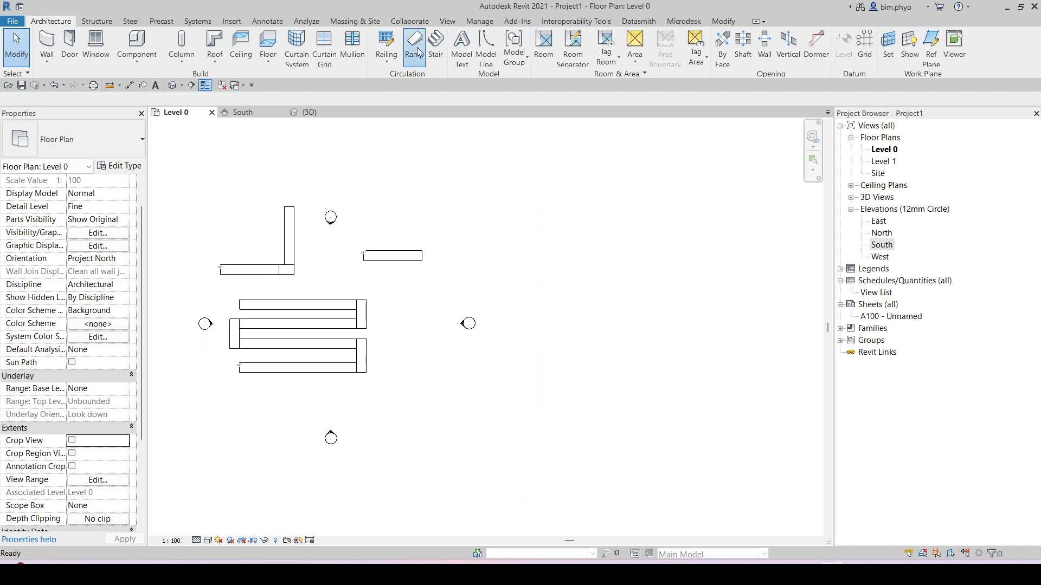
click(111, 165)
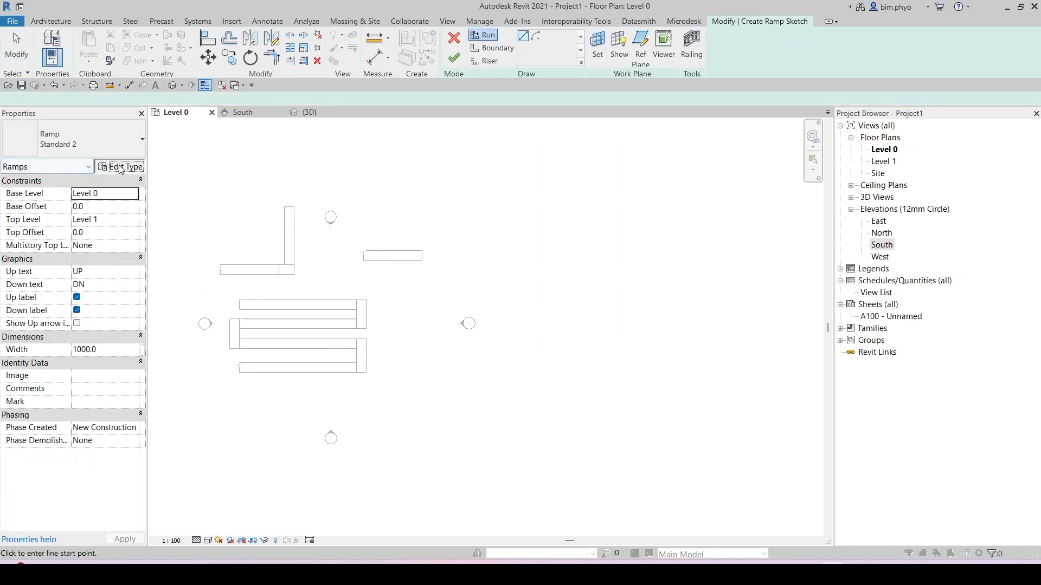
click(426, 163)
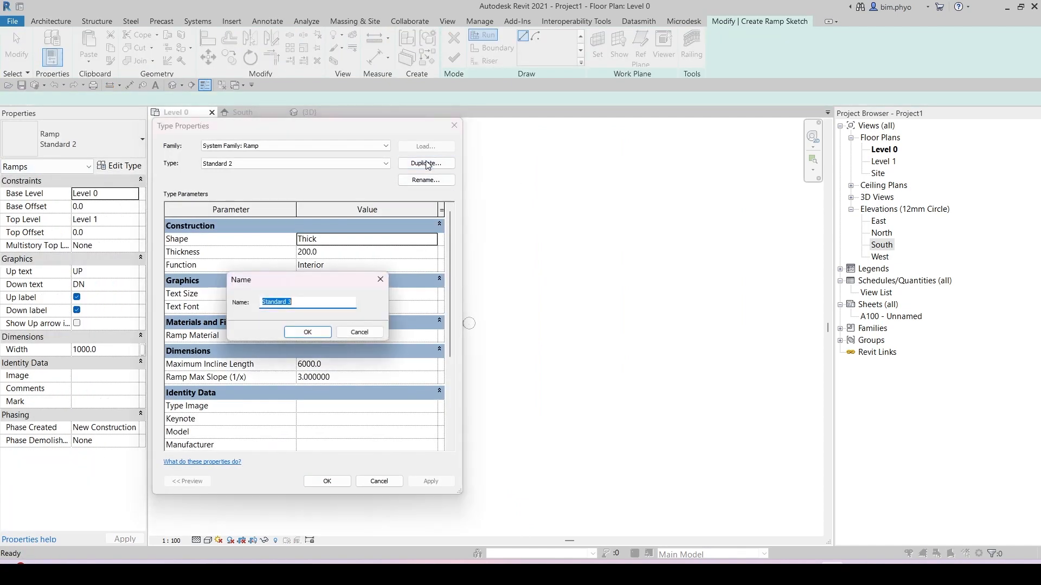
click(307, 331)
Step: Set Standard 3's Maximum Incline Length to 12000 and Ramp Max Slope (1/x) to 6, then apply
click(350, 364)
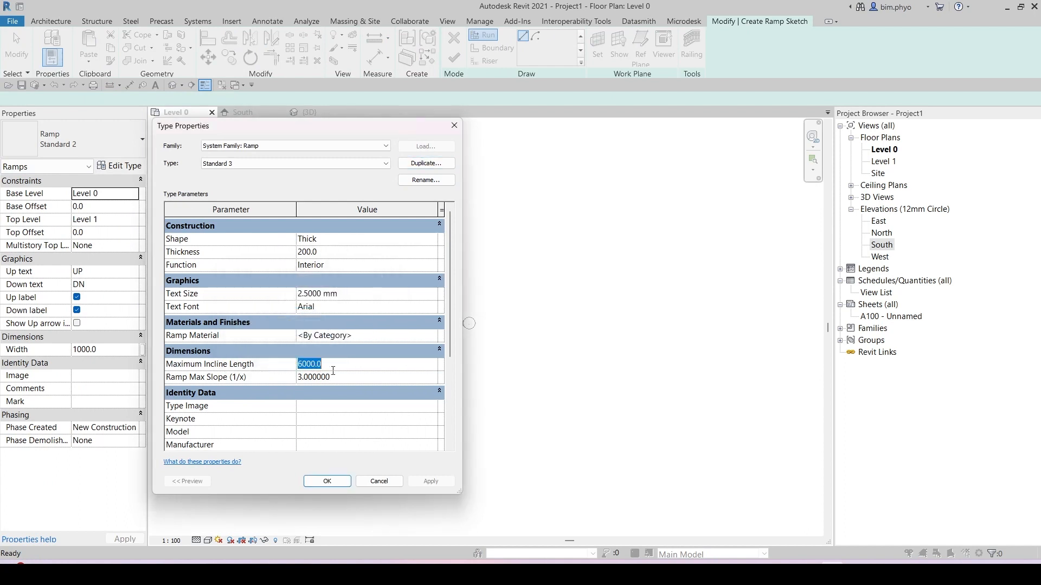
text(120000)
key(BackSpace)
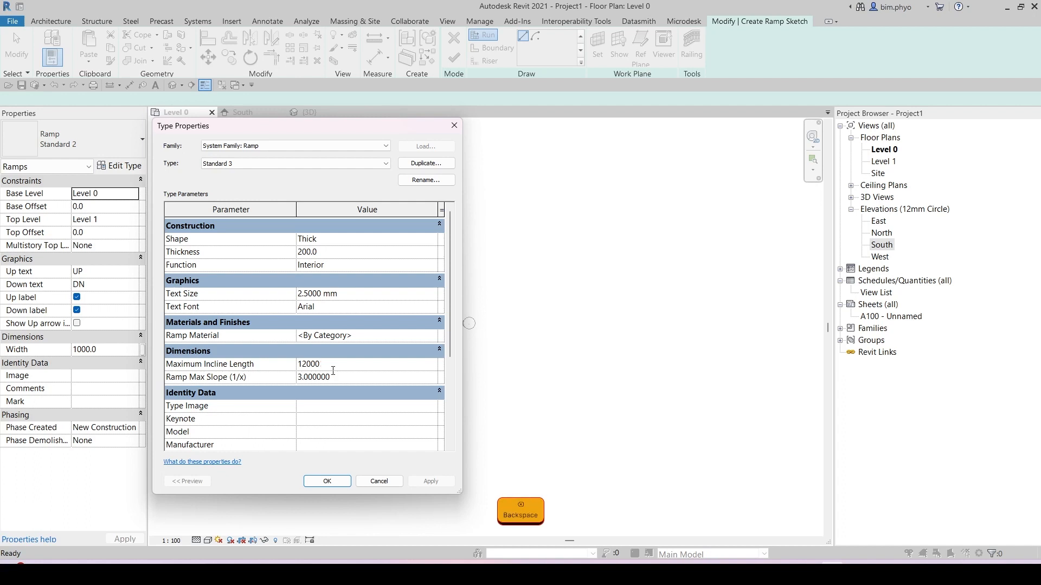
click(376, 378)
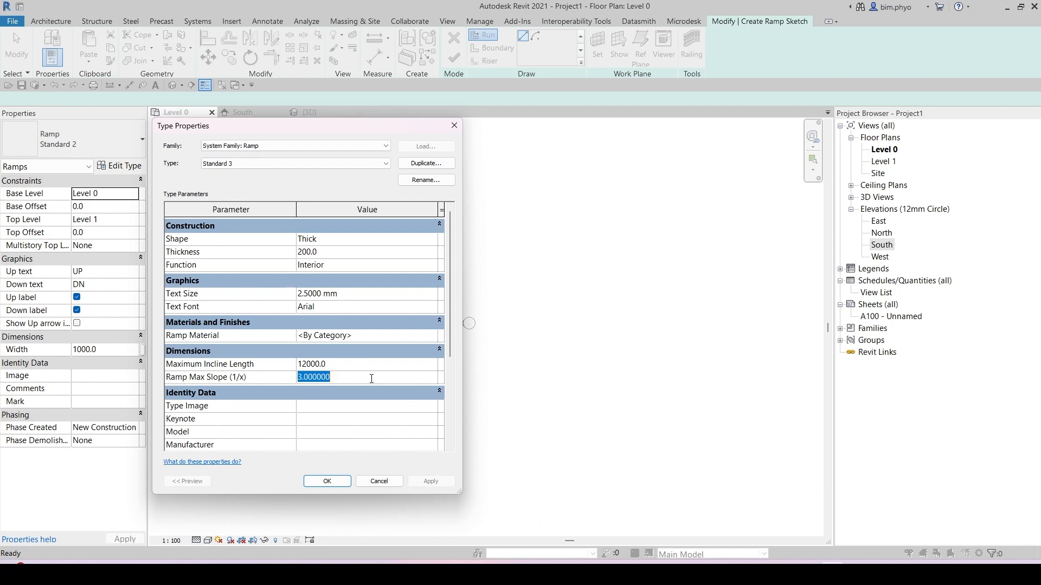
text(4)
key(BackSpace)
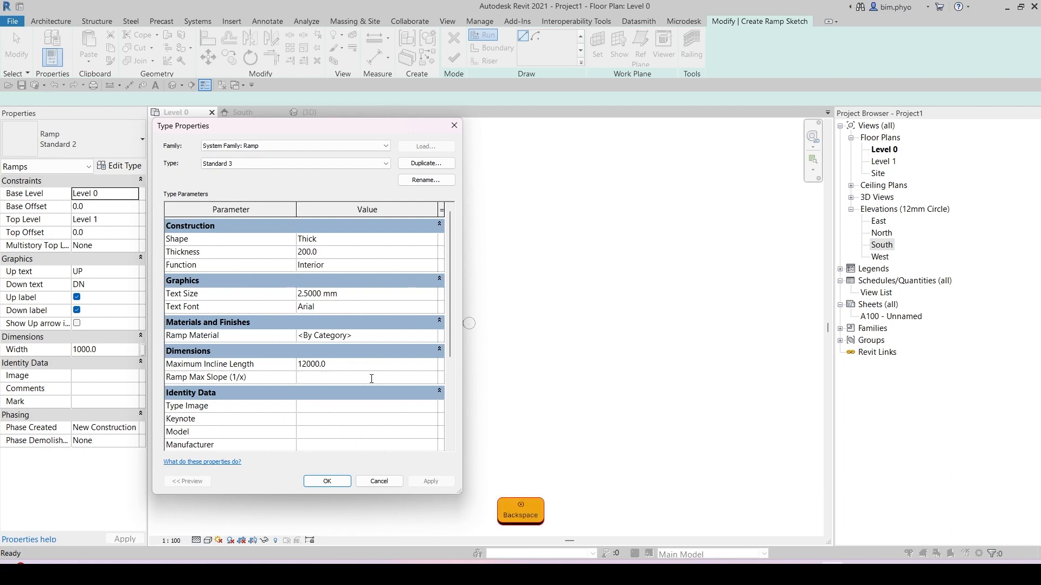
text(6)
key(Return)
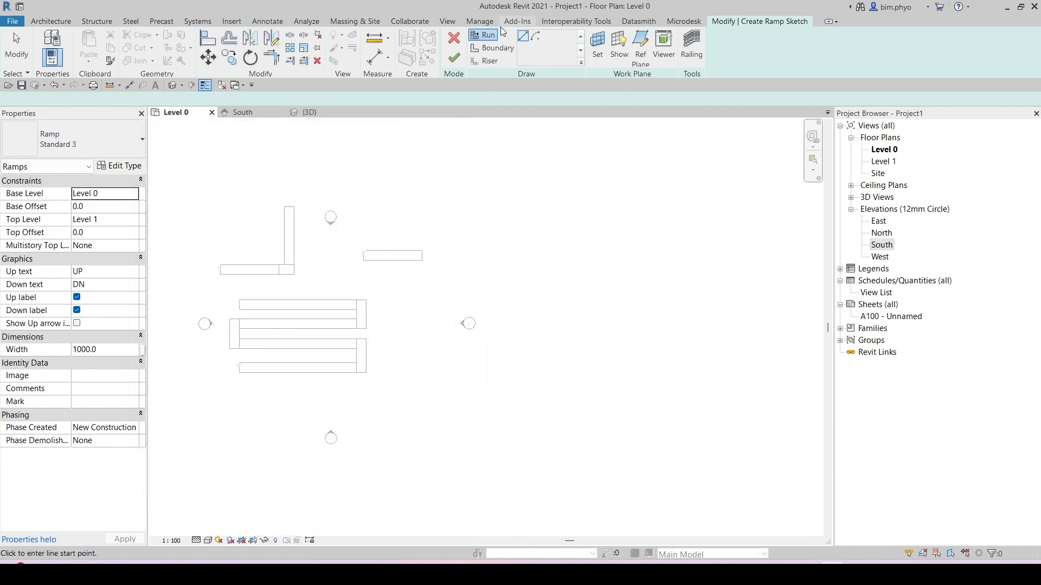
Step: Sketch a horizontal ramp run 6000 mm long to the right of the existing ramps
click(477, 36)
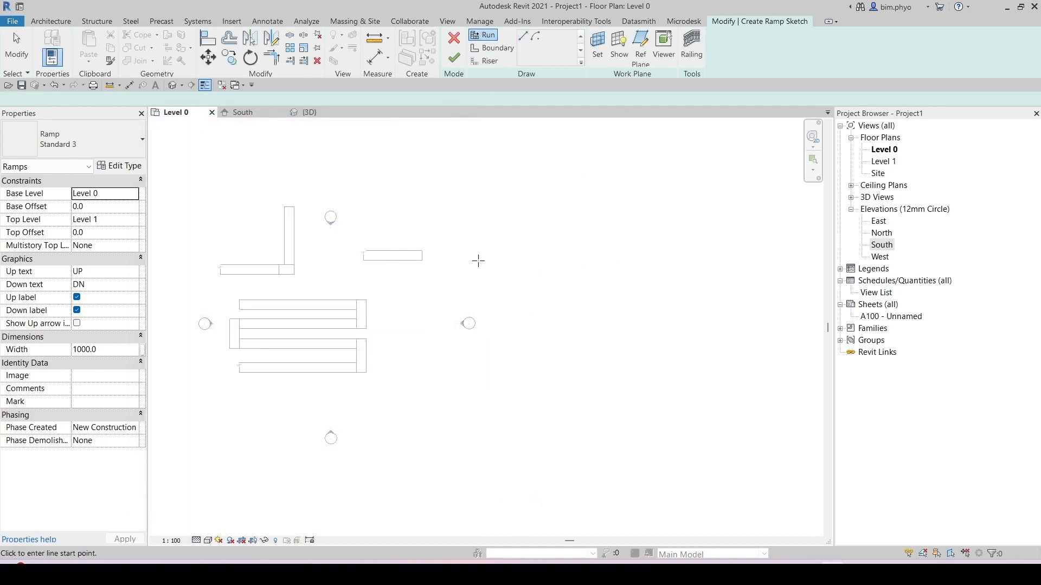
click(508, 322)
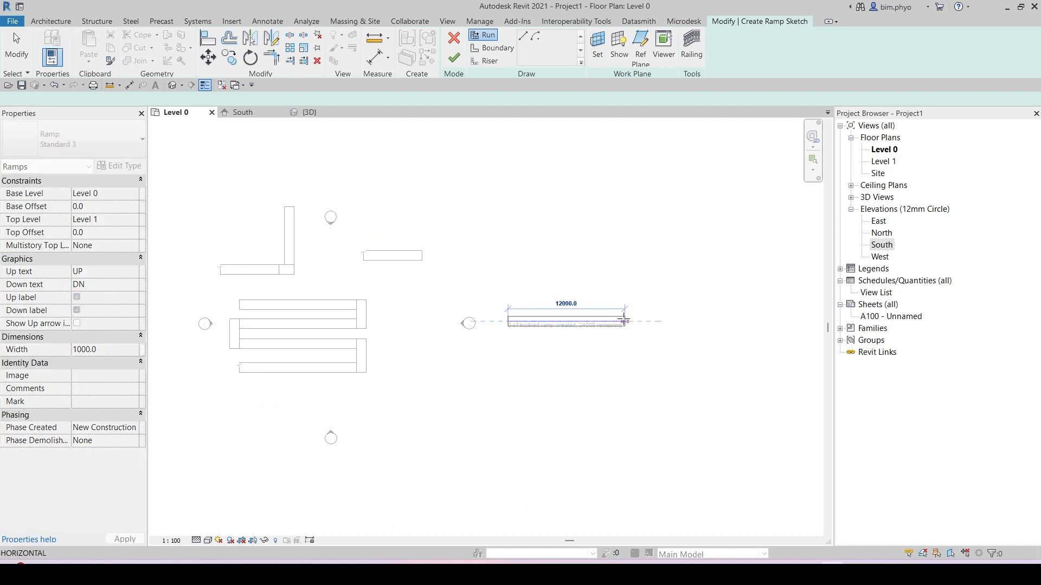
scroll(546, 320, up, 2)
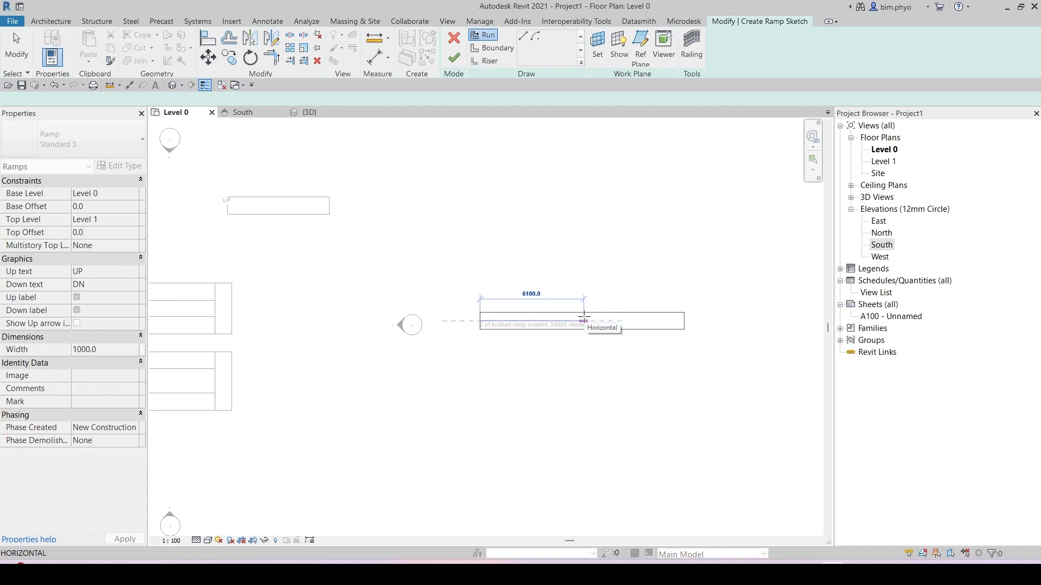
text(6000)
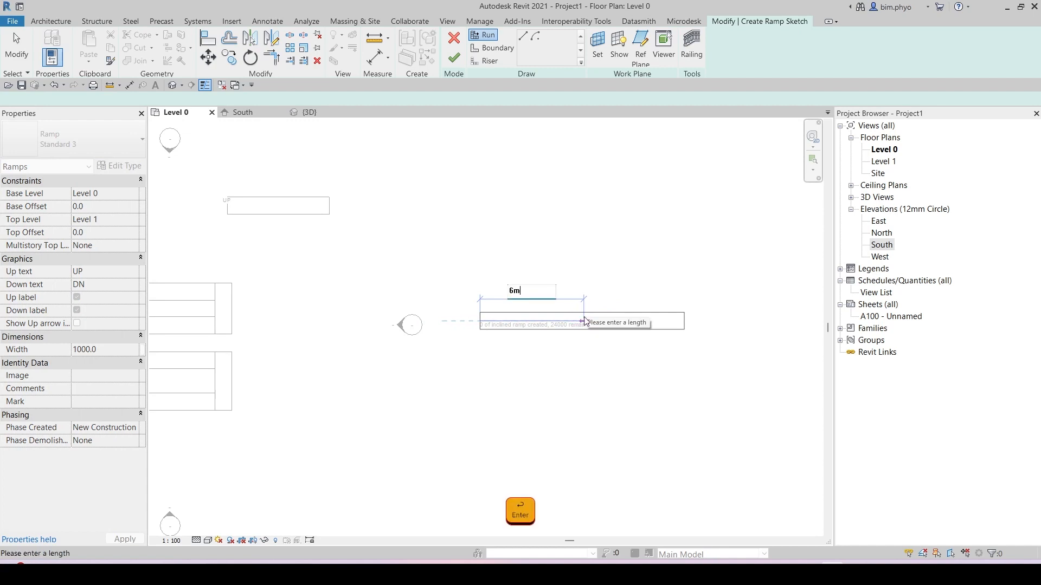
key(Return)
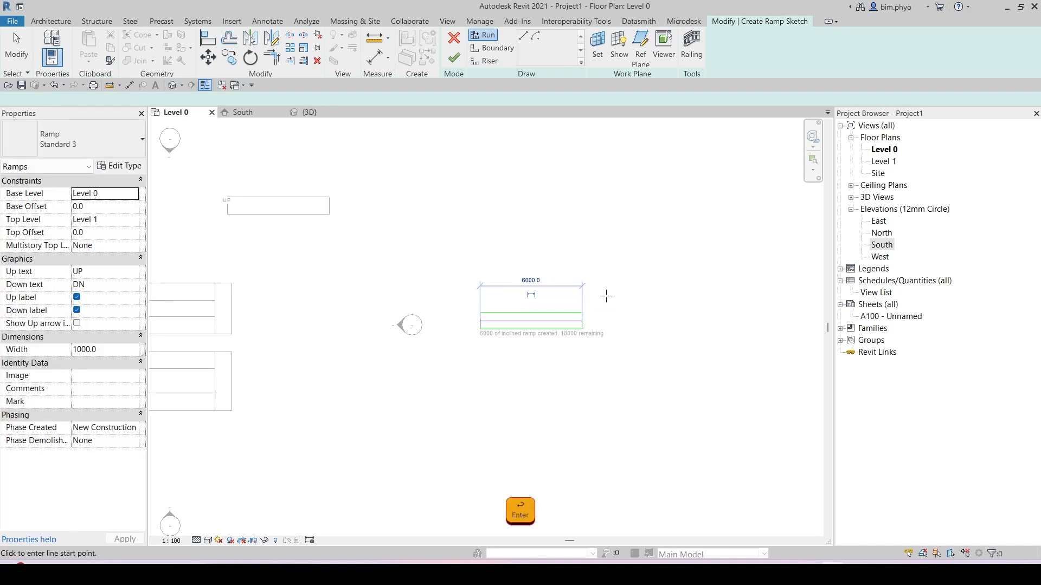
Step: Sketch a second collinear 6000 mm run after a landing gap beyond the first run
click(627, 321)
text(6000)
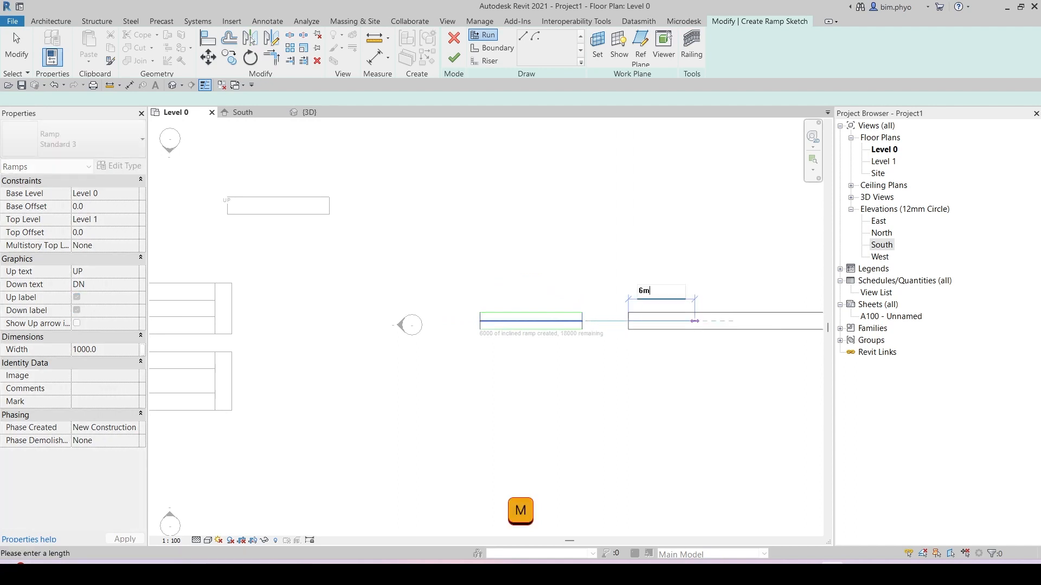
key(Return)
scroll(559, 325, up, 2)
mouse_move(572, 341)
middle_down()
mouse_move(518, 350)
mouse_move(347, 337)
middle_up()
middle_drag(544, 320, 471, 388)
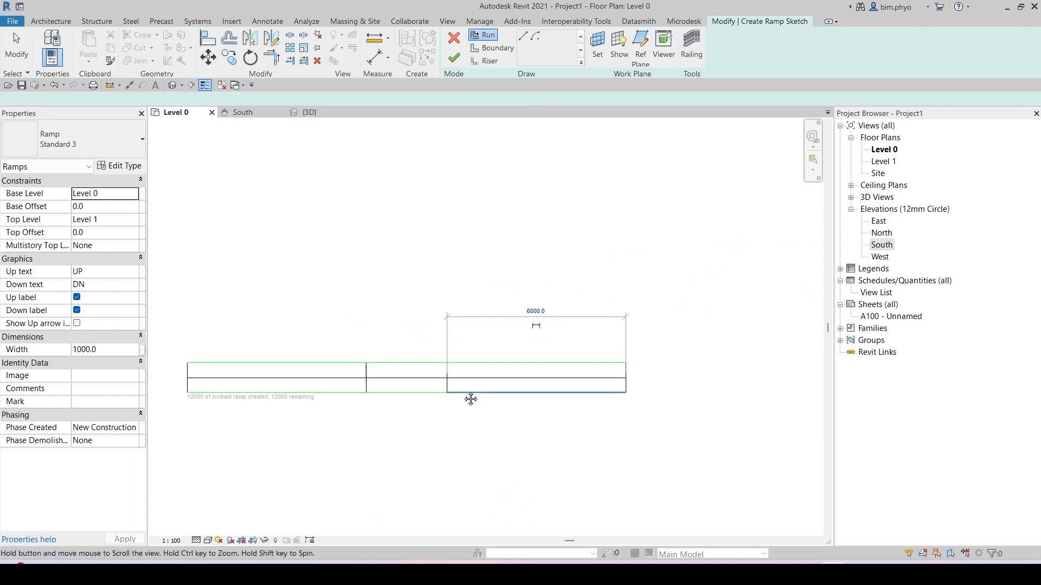
Step: Sketch a 3000 mm vertical run going up from the end of the second run
click(667, 362)
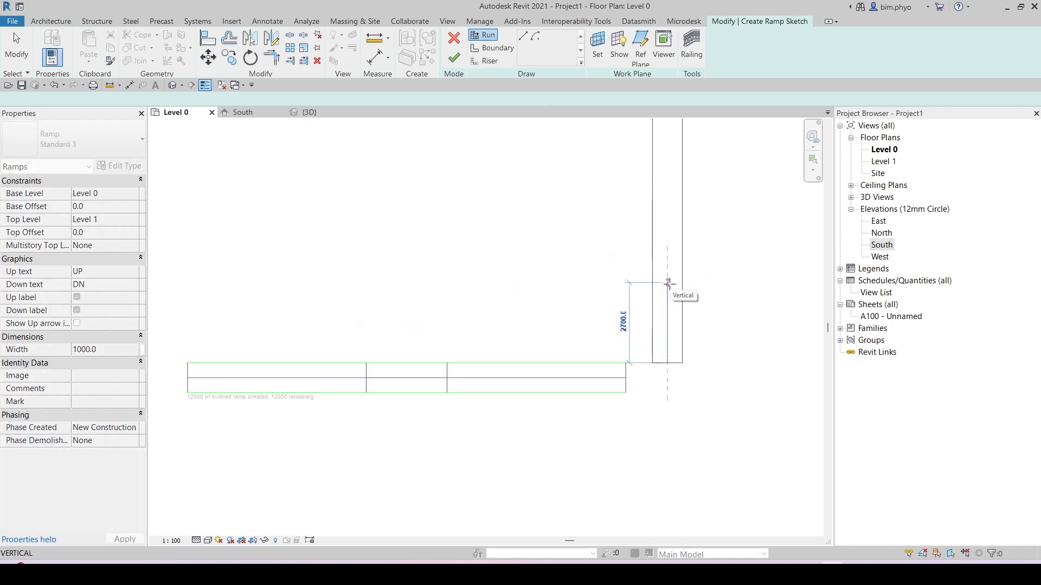
text(3000)
key(Return)
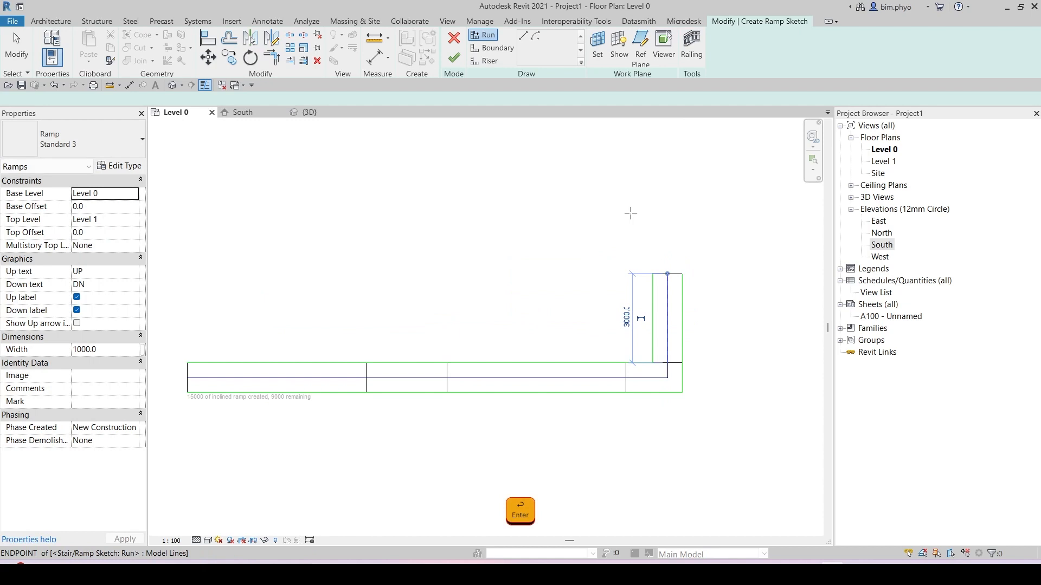
Step: Sketch a 3000 mm horizontal run heading left, after a landing above the vertical run
click(651, 233)
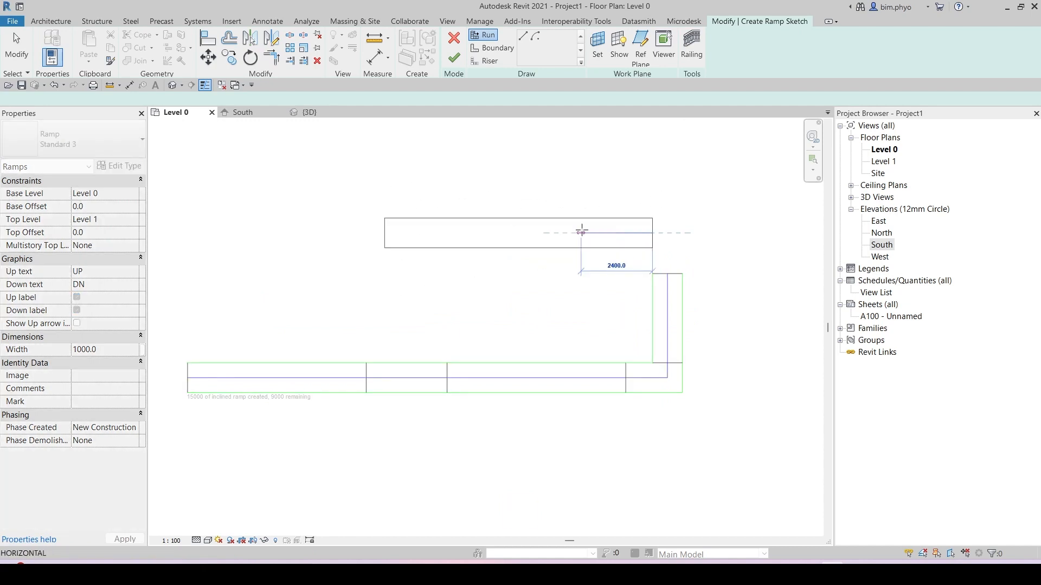
text(3000)
key(Return)
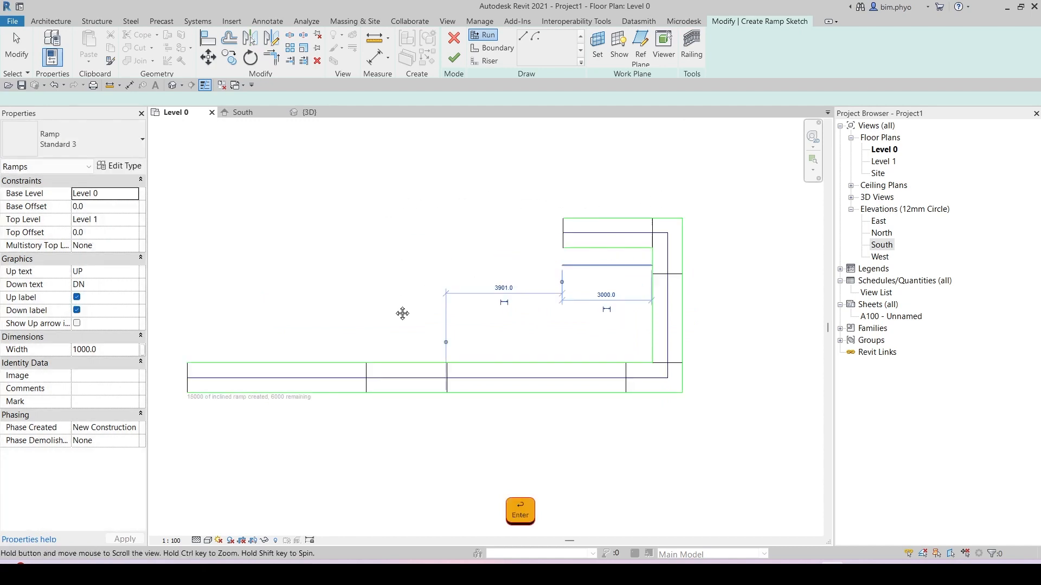
Step: Sketch a 6 m vertical run going up after a landing at the left end of the previous run
middle_drag(402, 313, 378, 430)
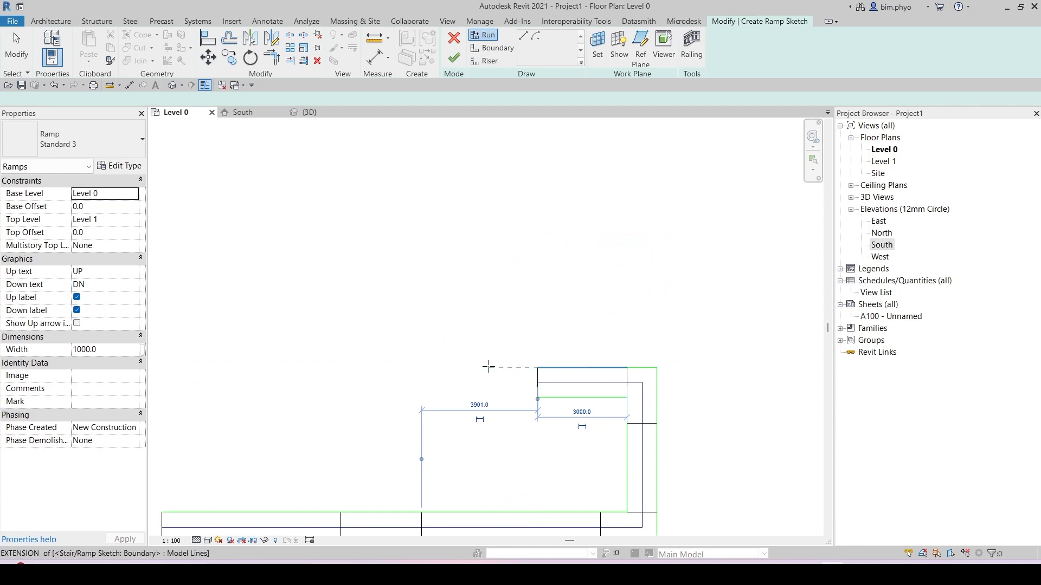
click(506, 367)
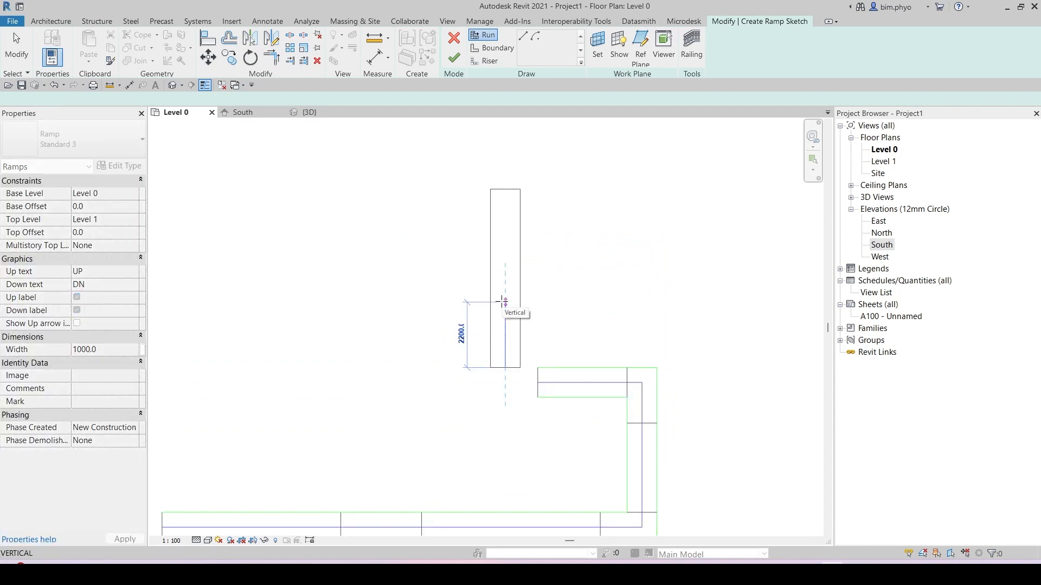
text(6m)
key(Return)
Step: Finish the ramp sketch
scroll(559, 261, down, 3)
middle_drag(391, 478, 428, 340)
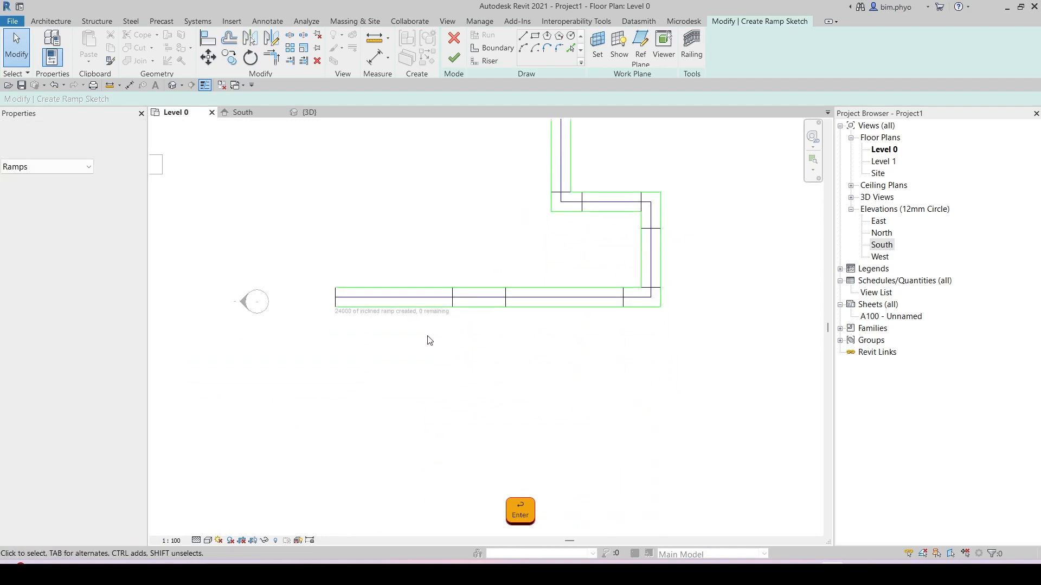
scroll(417, 324, up, 4)
middle_drag(370, 323, 330, 449)
scroll(386, 380, down, 3)
mouse_move(434, 364)
middle_down()
mouse_move(406, 390)
mouse_move(405, 422)
middle_up()
click(453, 60)
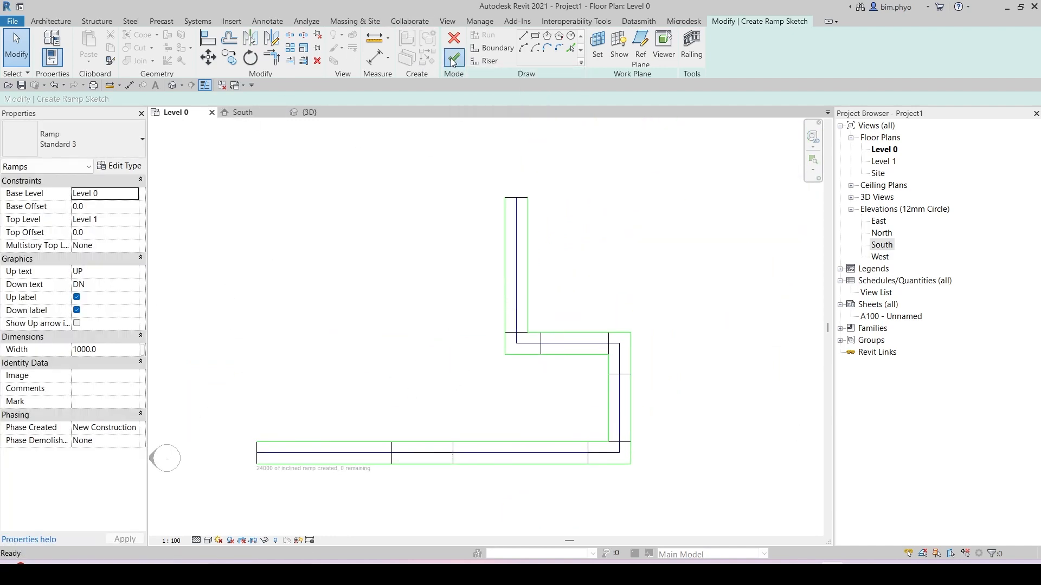
Step: Inspect the new ramp in the 3D view and review its type properties
click(318, 115)
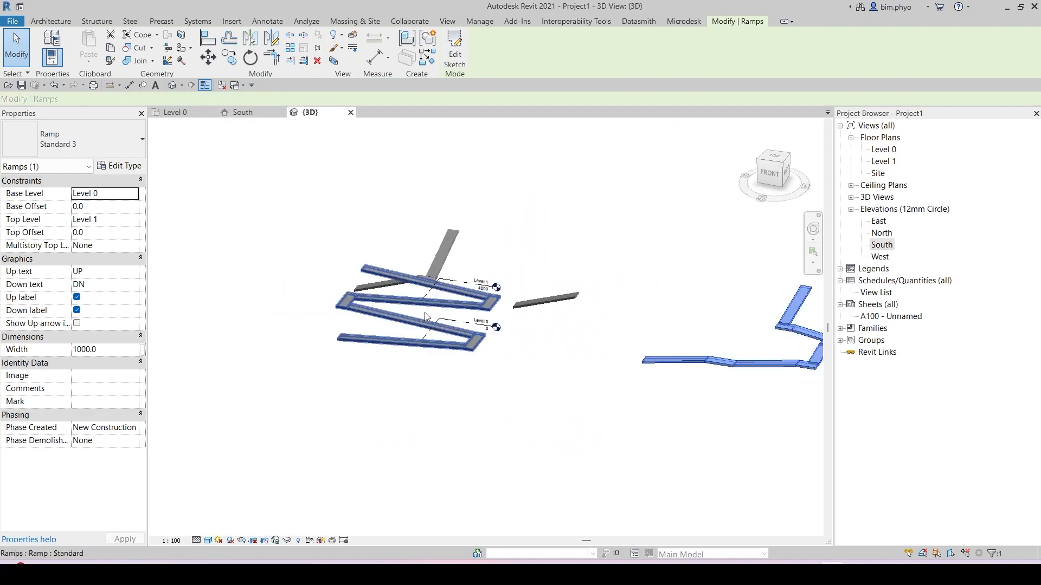
shift+middle_drag(488, 292, 406, 374)
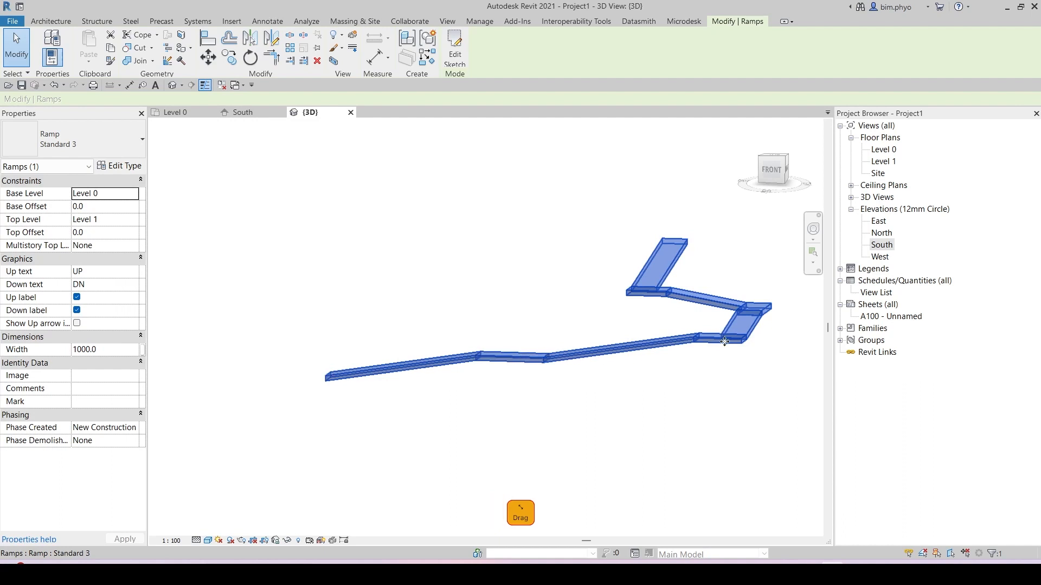
shift+middle_drag(731, 344, 675, 400)
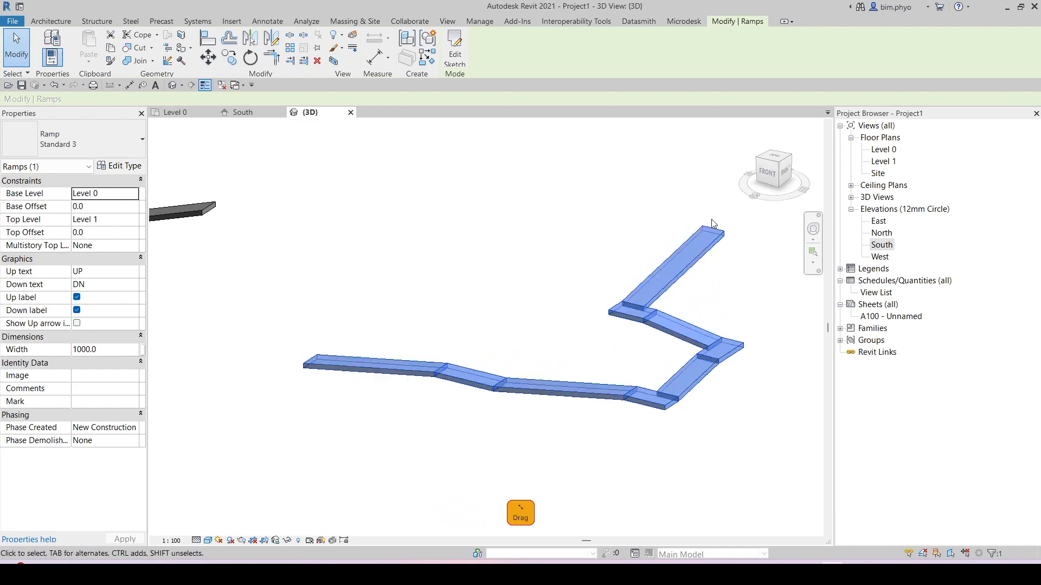
click(120, 165)
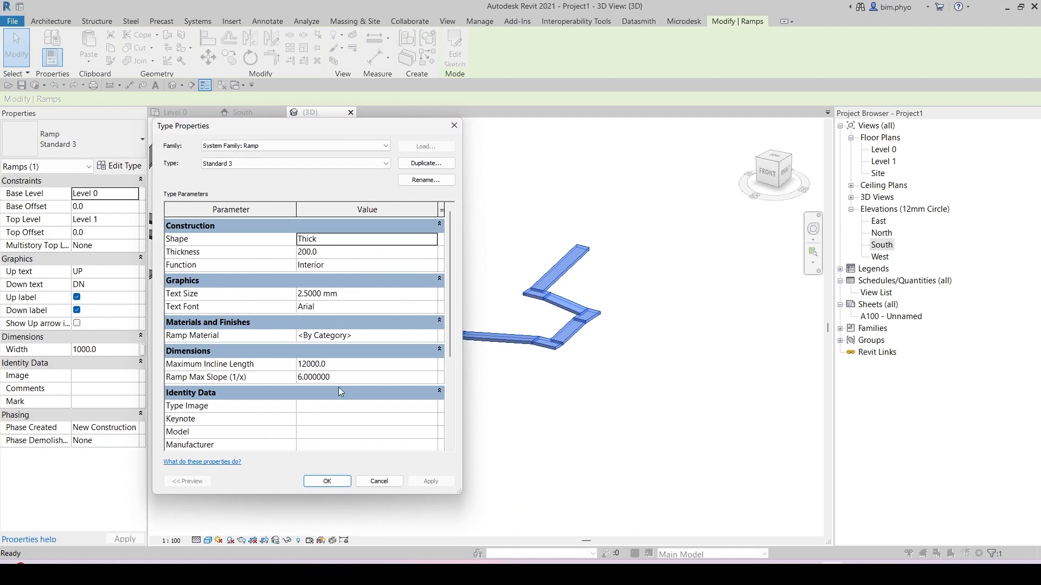
click(327, 481)
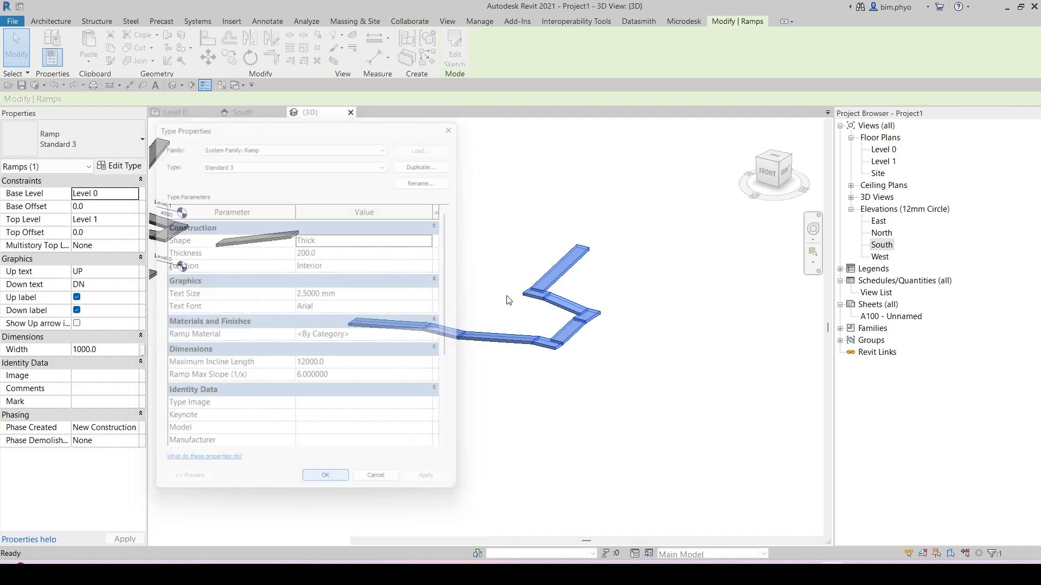
scroll(613, 235, up, 3)
key(Escape)
key(e)
key(l)
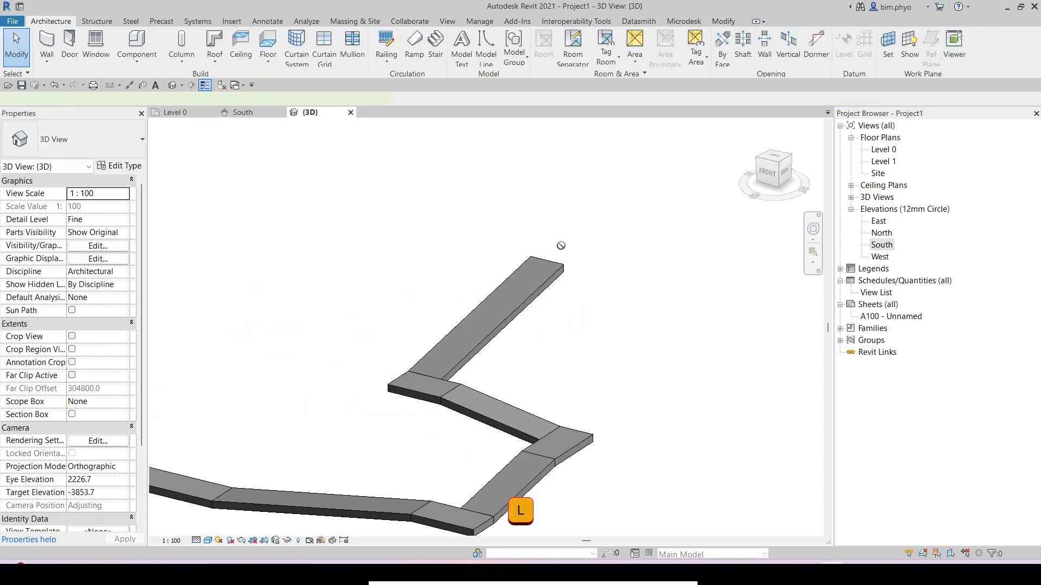
scroll(558, 298, down, 4)
scroll(259, 367, up, 3)
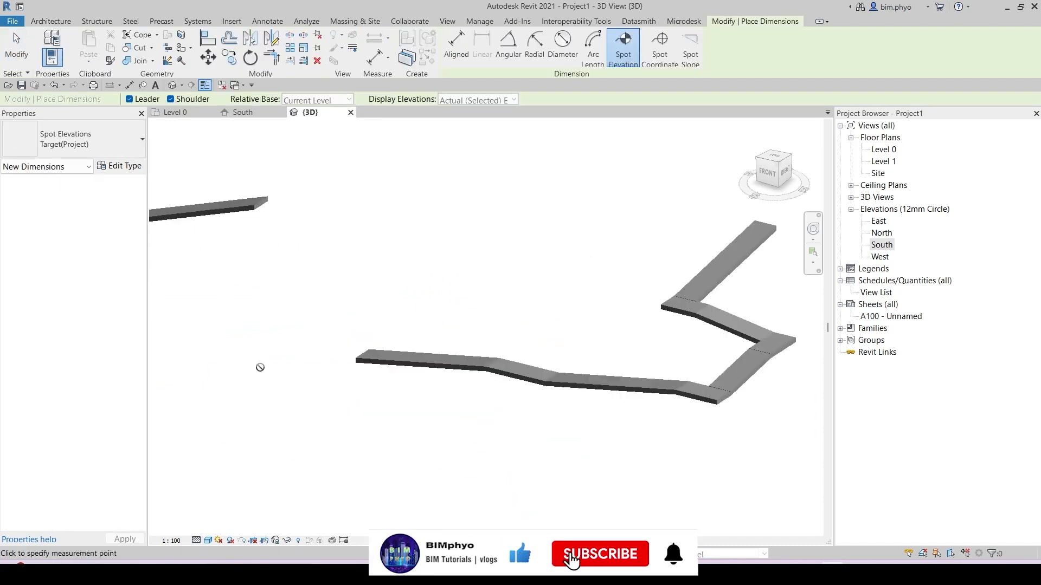
scroll(306, 352, up, 3)
scroll(420, 360, down, 3)
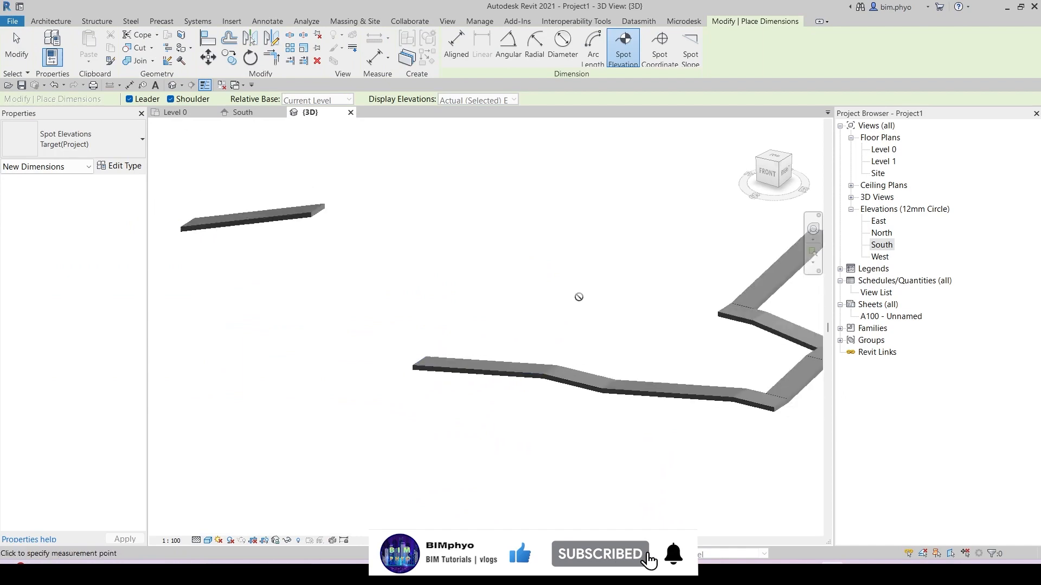
middle_drag(579, 298, 457, 351)
key(Escape)
Step: Start a new ramp on Level 0 in boundary sketch mode and switch its type to Standard
click(187, 114)
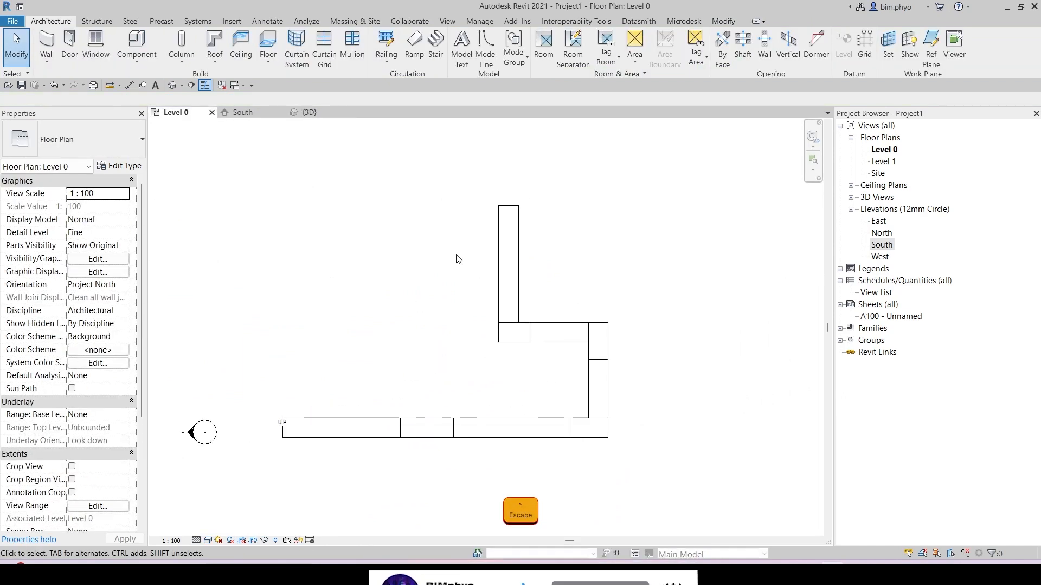
scroll(458, 258, down, 2)
middle_drag(496, 183, 585, 188)
scroll(547, 200, down, 3)
middle_drag(496, 231, 601, 229)
key(Escape)
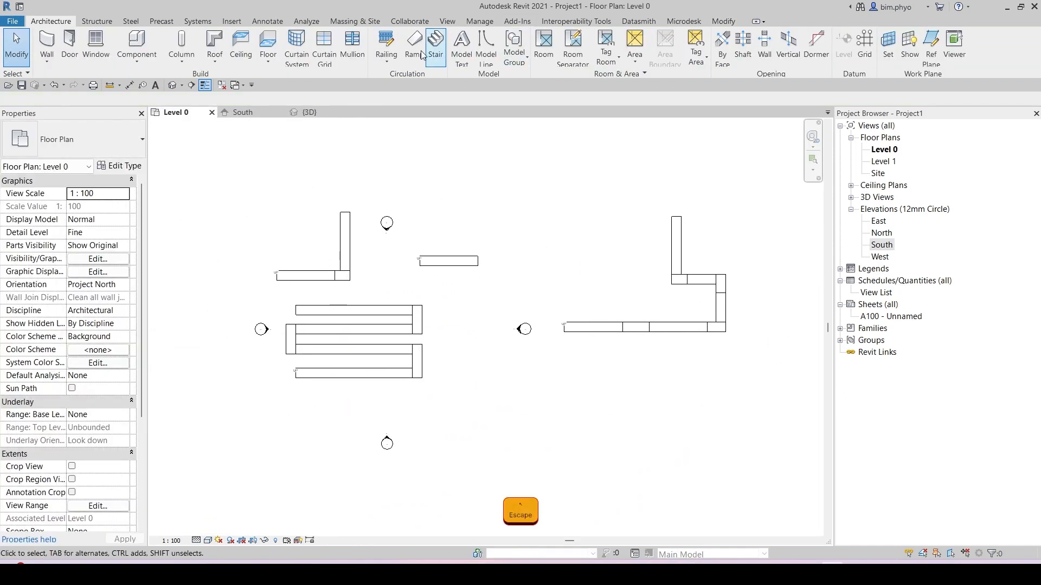
click(414, 48)
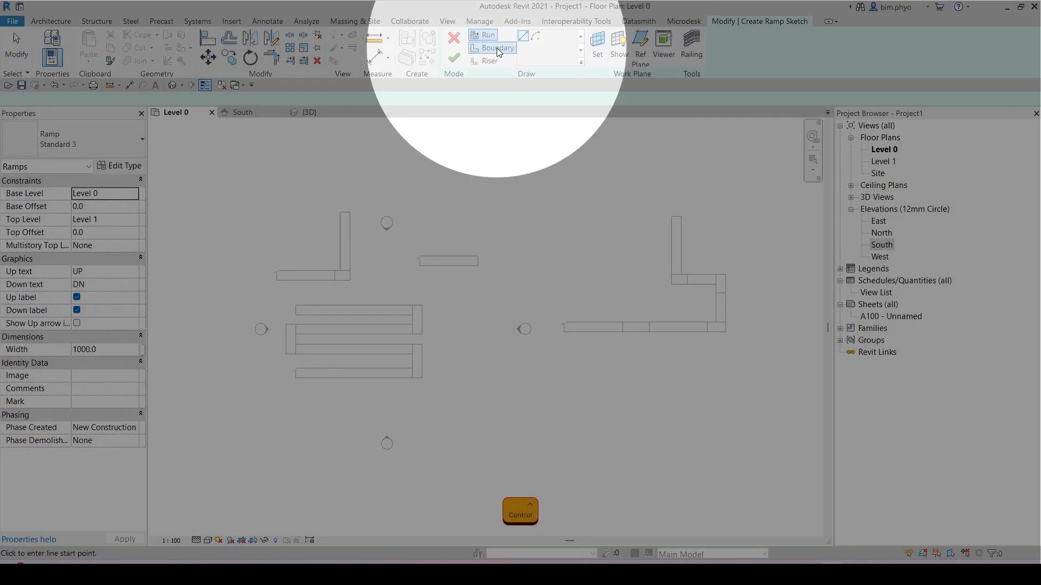
click(496, 48)
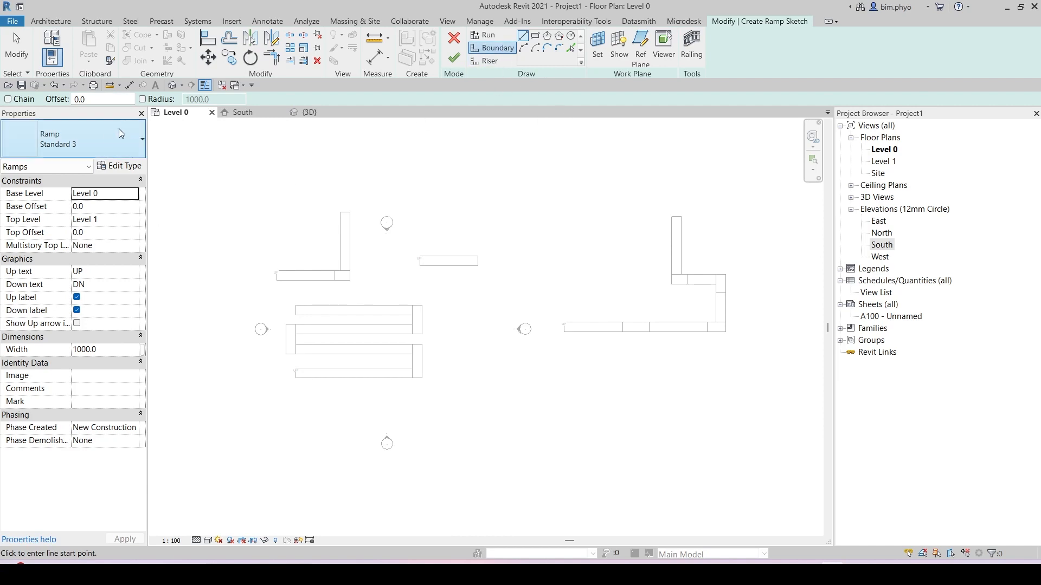
click(103, 136)
click(43, 195)
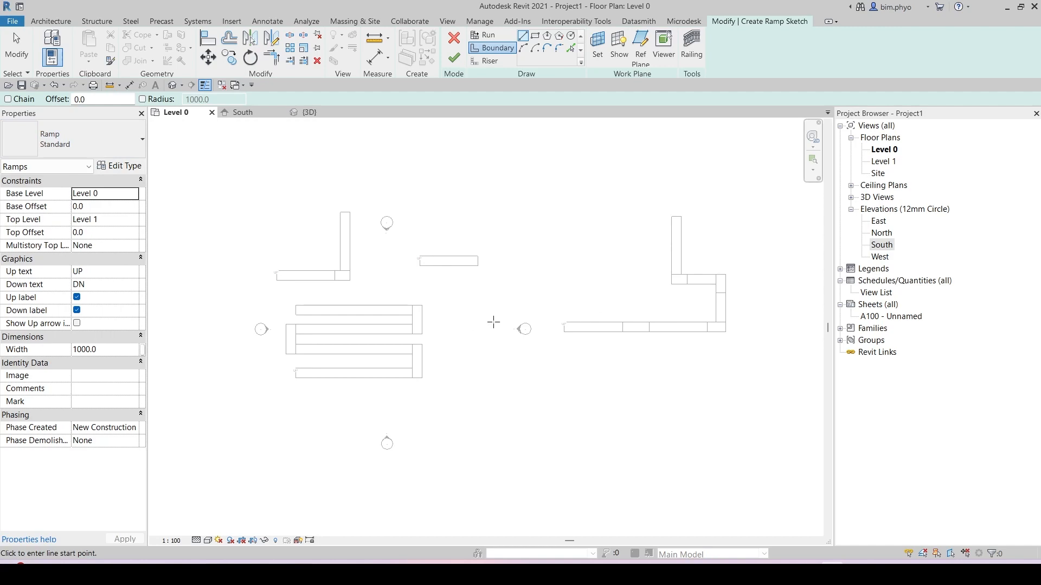
click(120, 168)
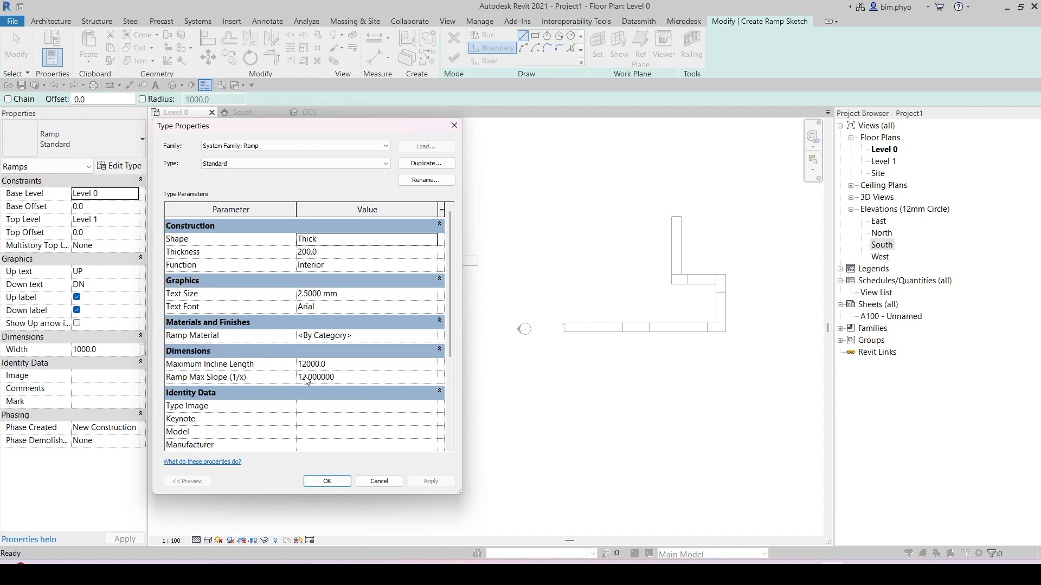
click(328, 481)
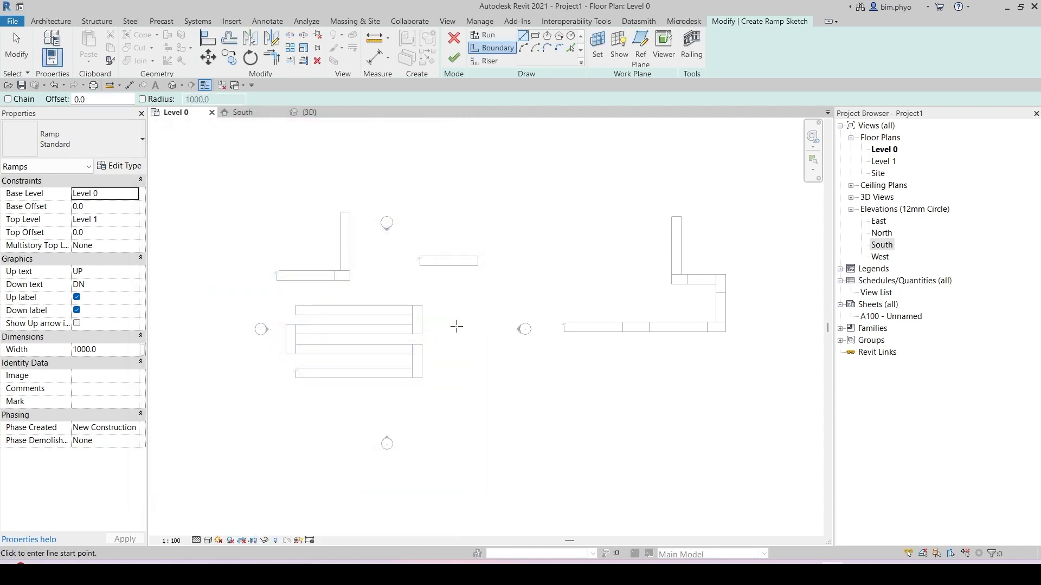
Step: Draw one ramp boundary as a polyline: a horizontal segment about 31000 mm, a descending diagonal, then a rising segment
middle_drag(496, 375, 499, 337)
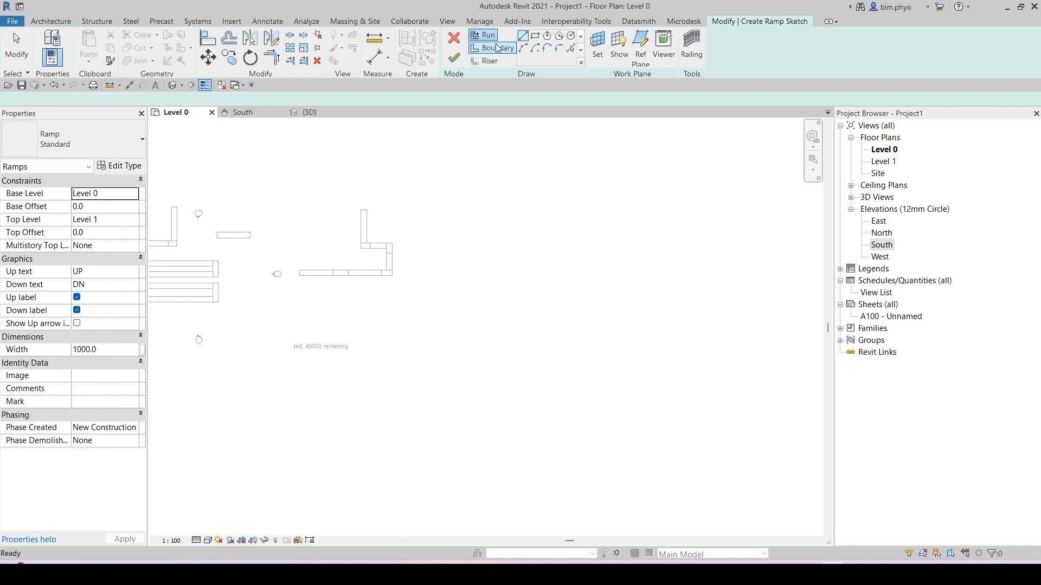
click(493, 48)
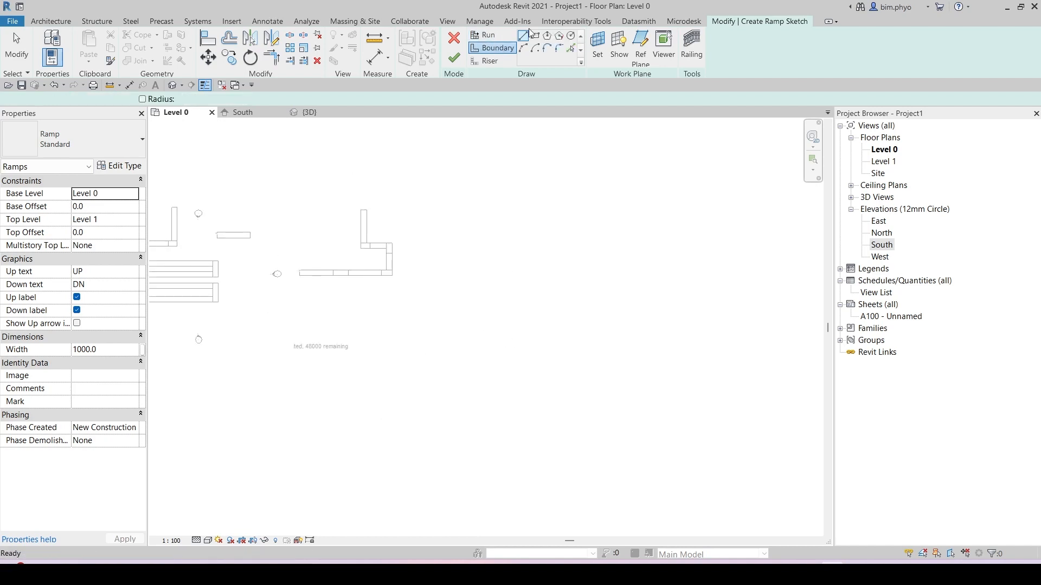
click(283, 338)
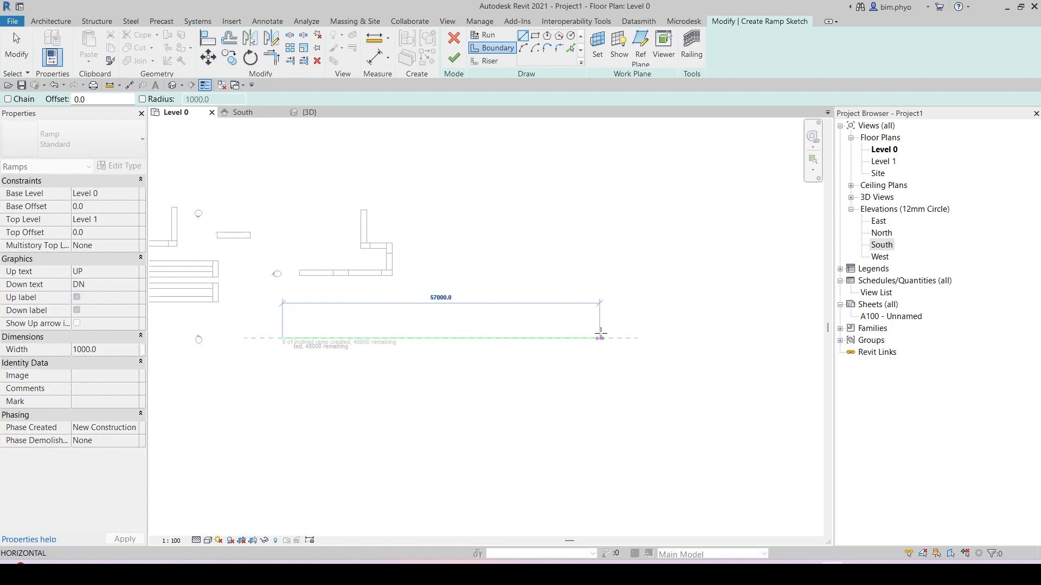
click(454, 336)
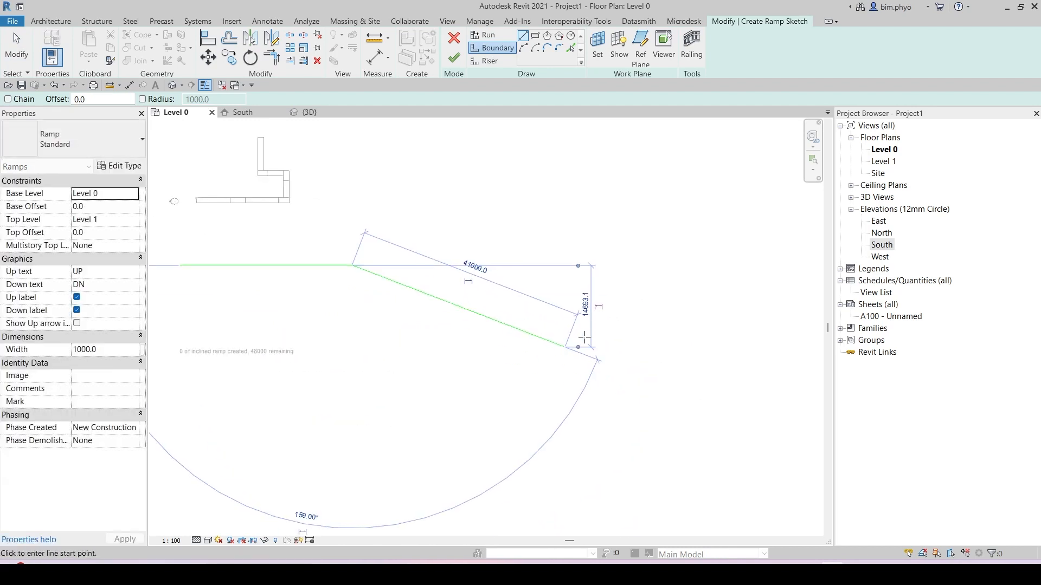
click(564, 346)
click(797, 319)
Step: Create the opposite boundary by picking the sketched lines with a 2000 mm offset
scroll(380, 391, down, 2)
mouse_move(380, 392)
middle_down()
mouse_move(478, 369)
mouse_move(478, 351)
middle_up()
click(571, 48)
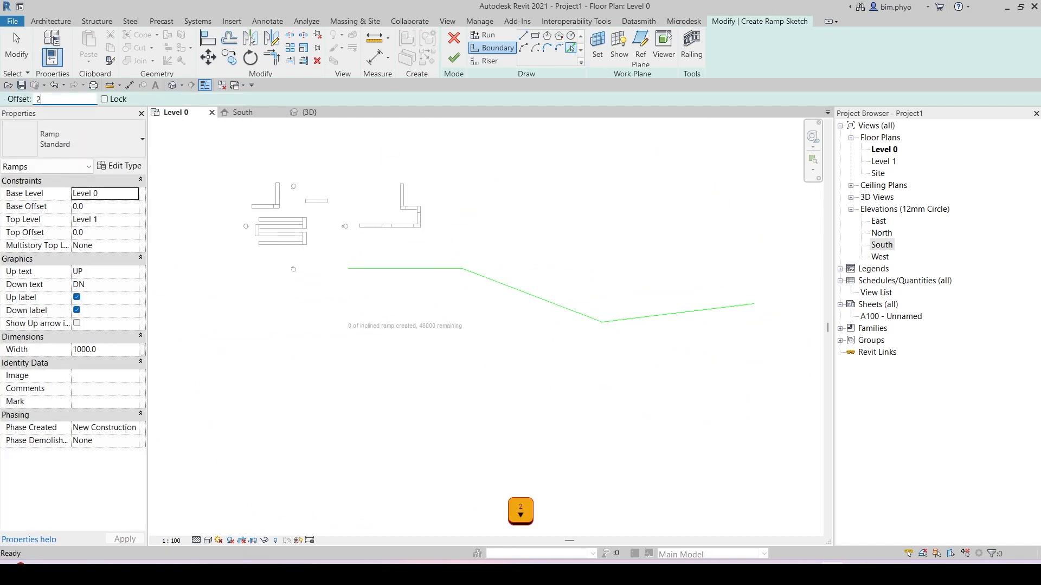
click(403, 277)
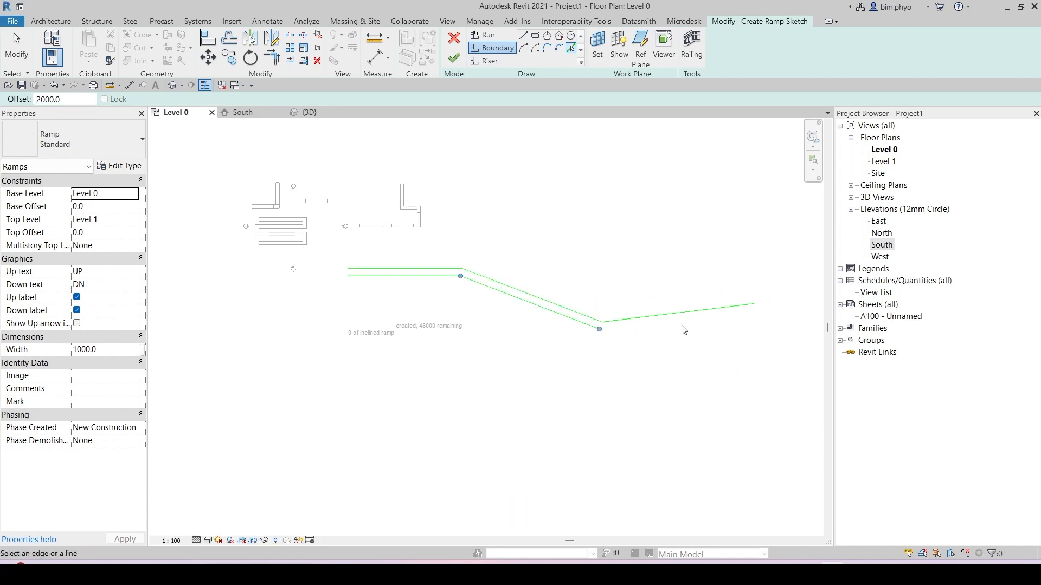
middle_drag(657, 382, 605, 374)
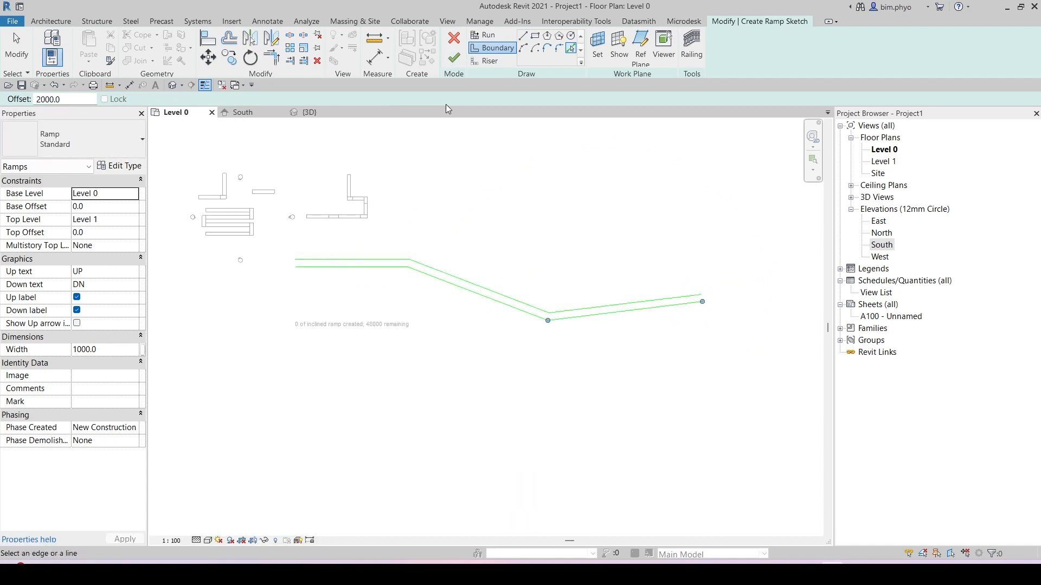
Step: Draw riser lines closing both ends between the two boundaries
click(484, 61)
scroll(275, 267, up, 5)
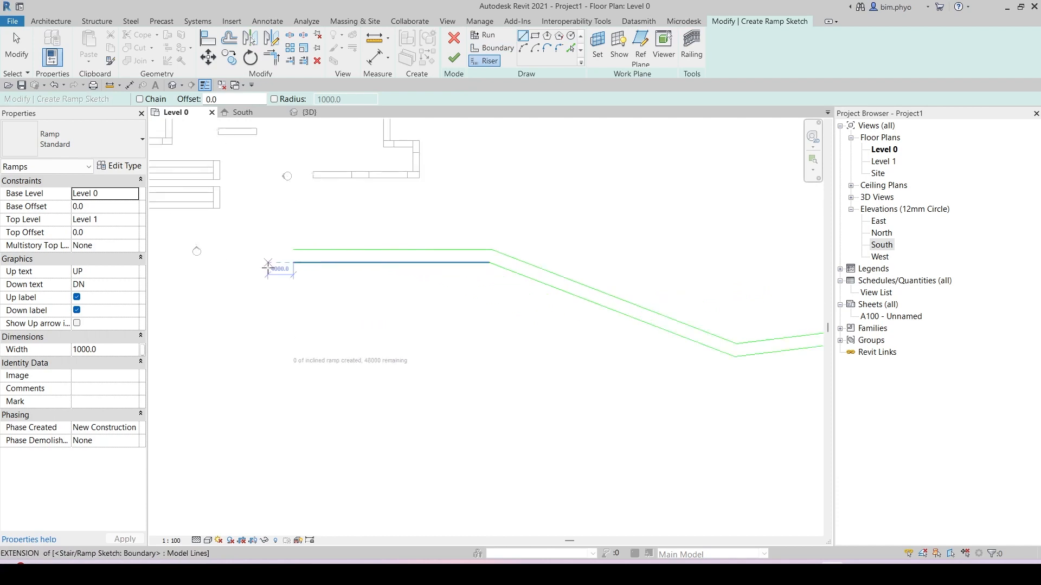
click(345, 224)
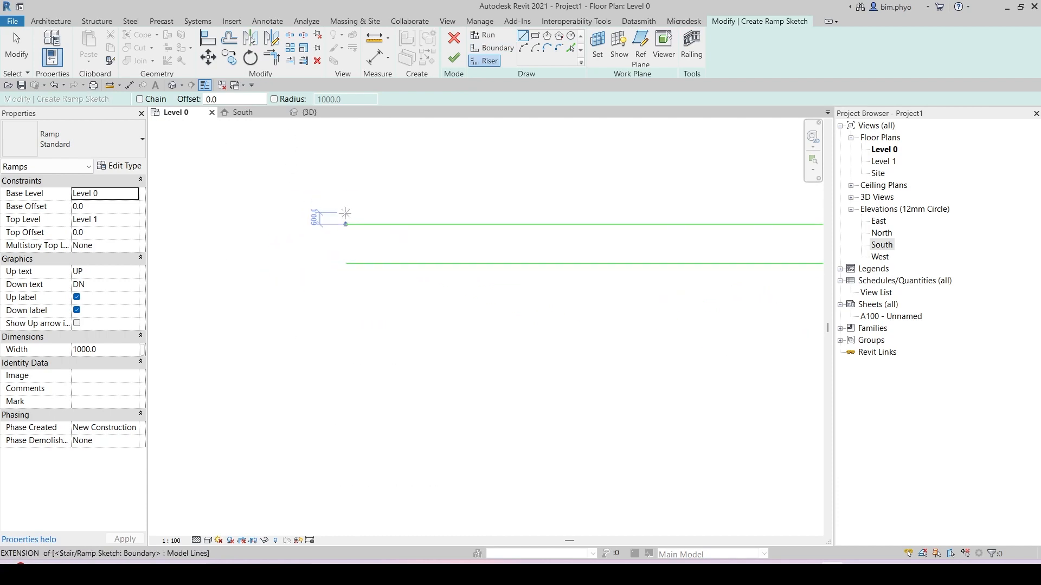
click(345, 264)
scroll(242, 277, down, 4)
middle_drag(613, 328, 258, 290)
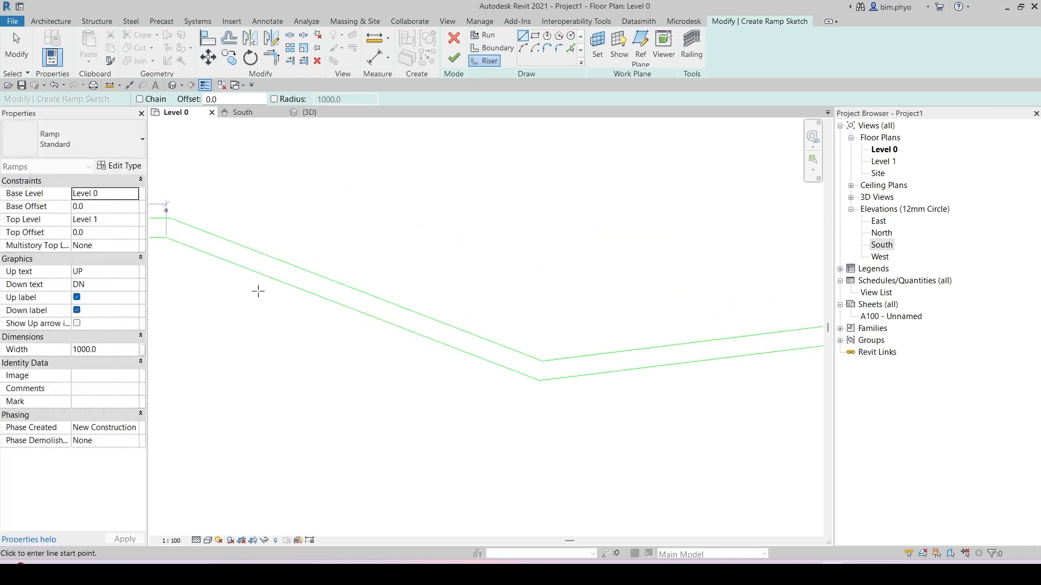
middle_drag(745, 352, 474, 299)
scroll(550, 286, up, 2)
click(615, 258)
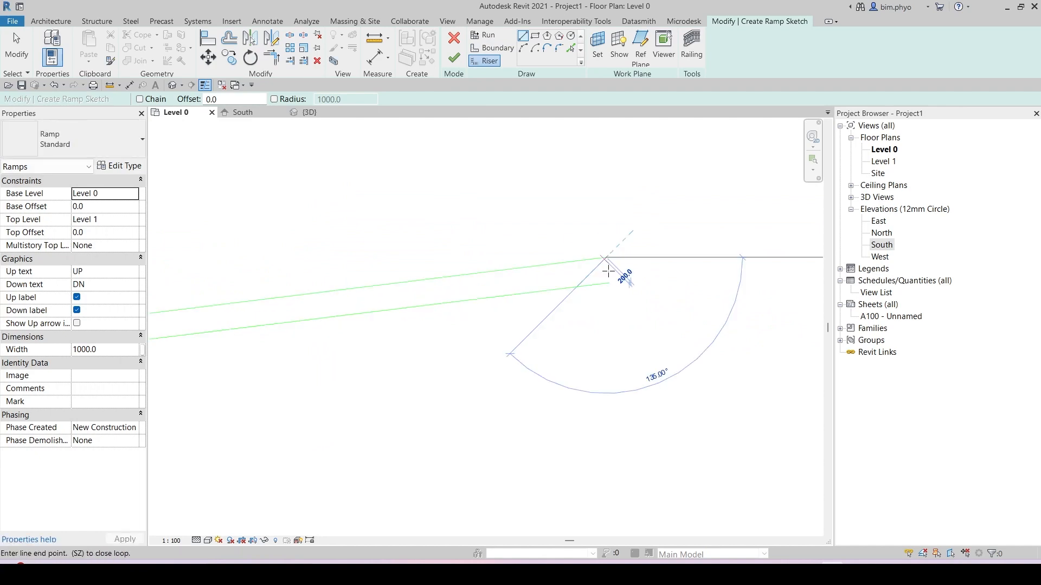
click(609, 283)
scroll(627, 293, down, 4)
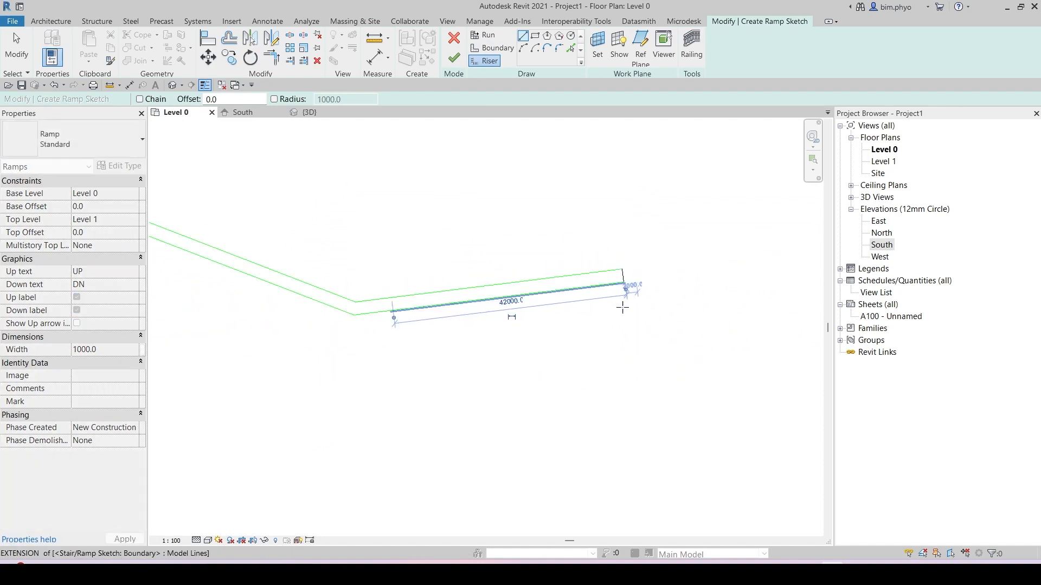
Step: Finish the ramp sketch to create the ramp
key(Escape)
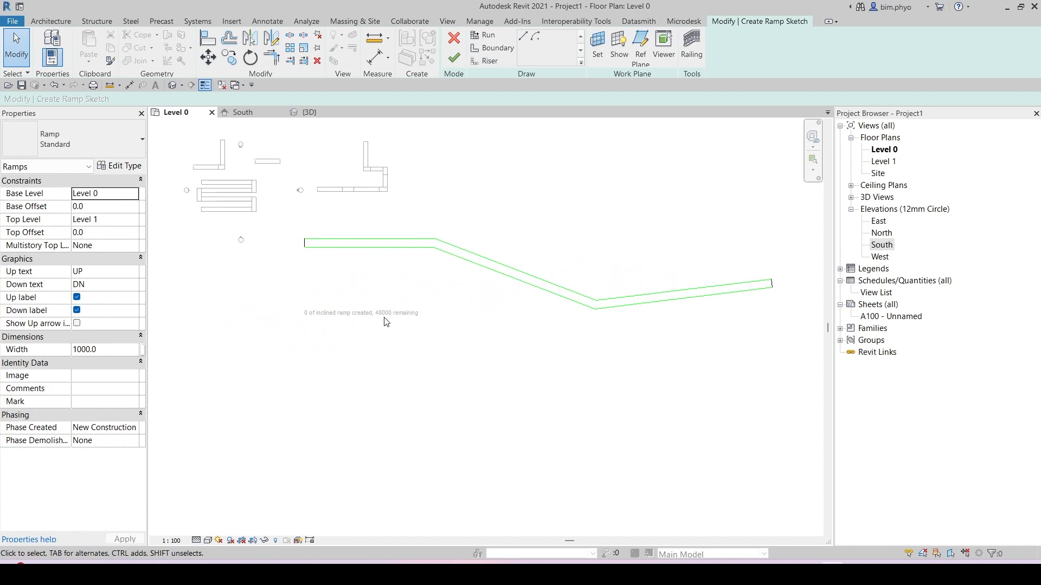
click(457, 59)
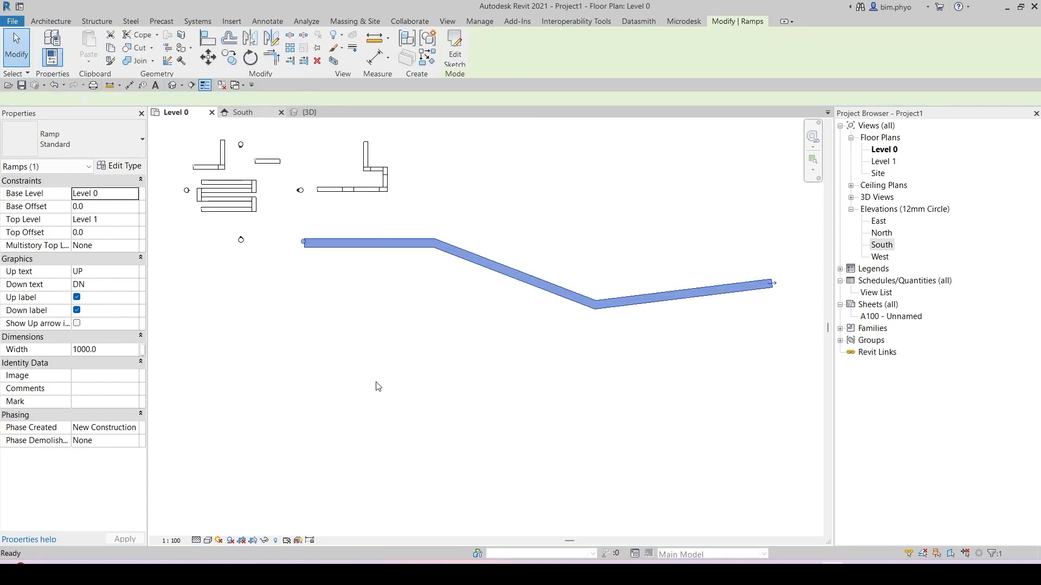
Step: Dimension the height of the ramp's raised end above Level 0 in the South elevation
key(ctrl+Tab)
scroll(544, 492, down, 2)
middle_drag(564, 492, 365, 383)
middle_drag(476, 360, 233, 372)
scroll(250, 361, down, 2)
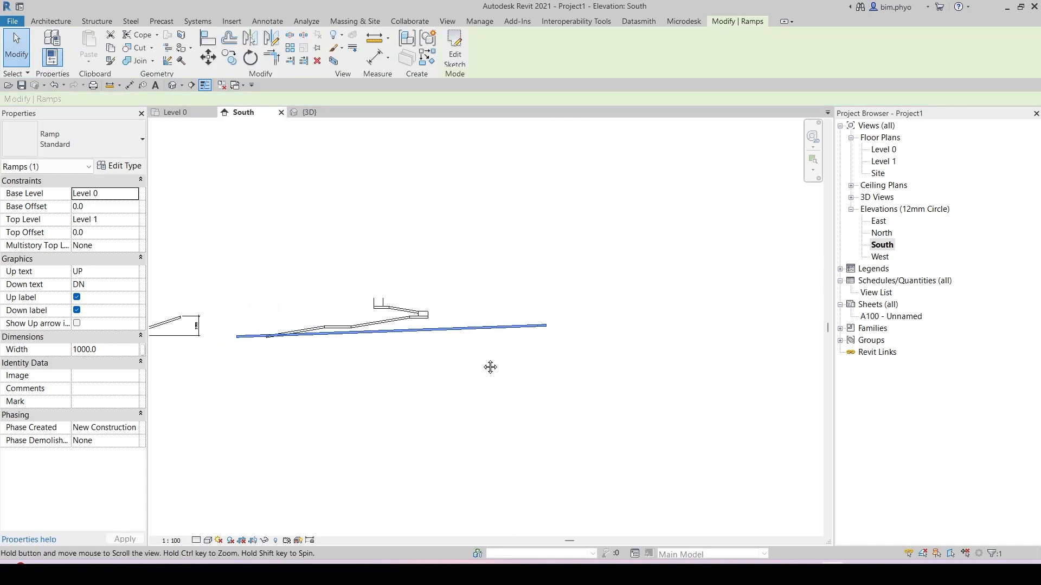
middle_drag(490, 367, 595, 348)
scroll(302, 325, up, 2)
middle_drag(329, 354, 432, 353)
key(Escape)
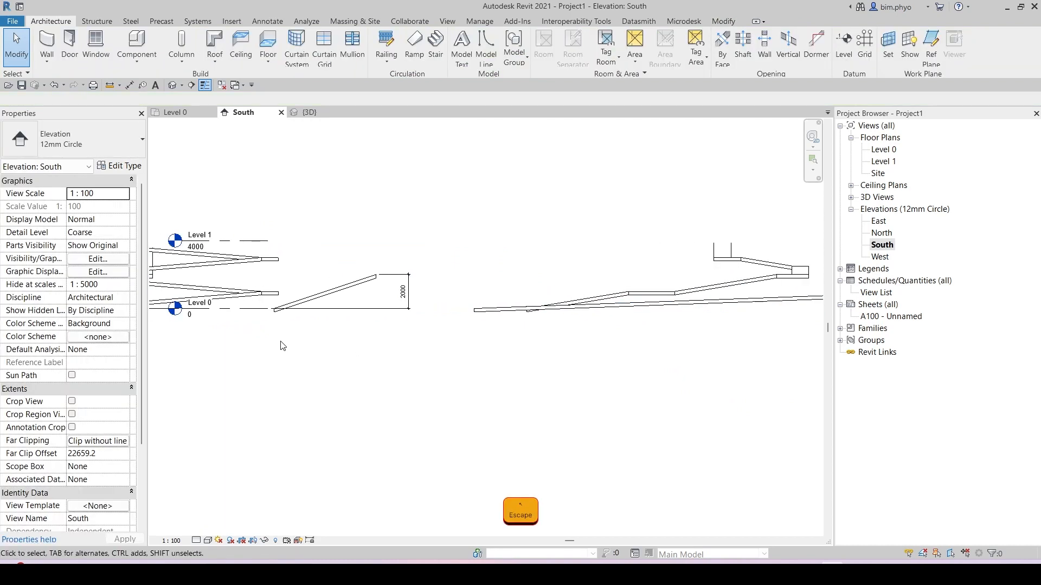
key(i)
middle_drag(282, 345, 473, 337)
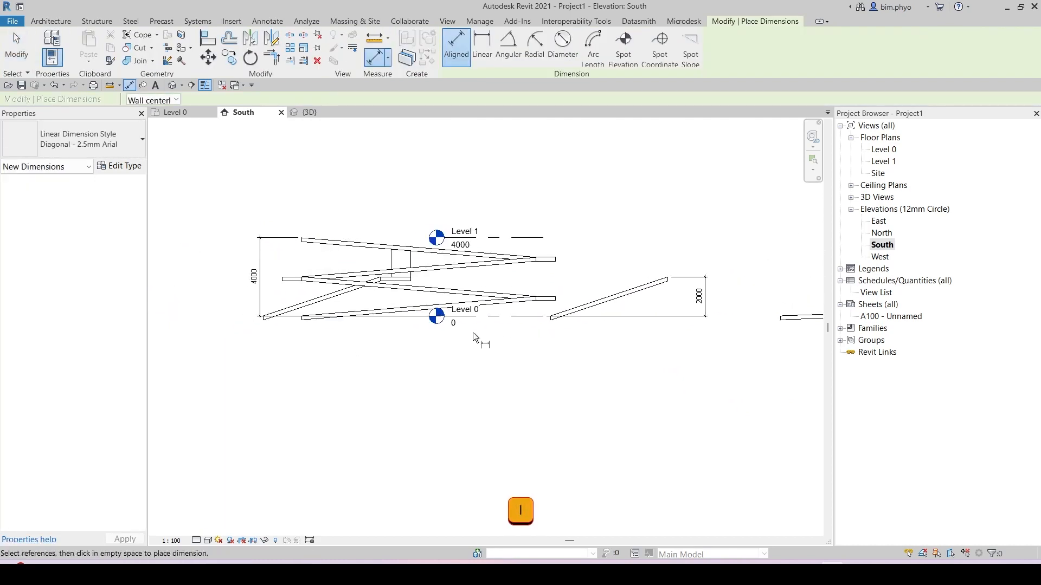
click(512, 318)
scroll(569, 393, down, 1)
middle_drag(781, 394, 272, 362)
scroll(559, 314, up, 1)
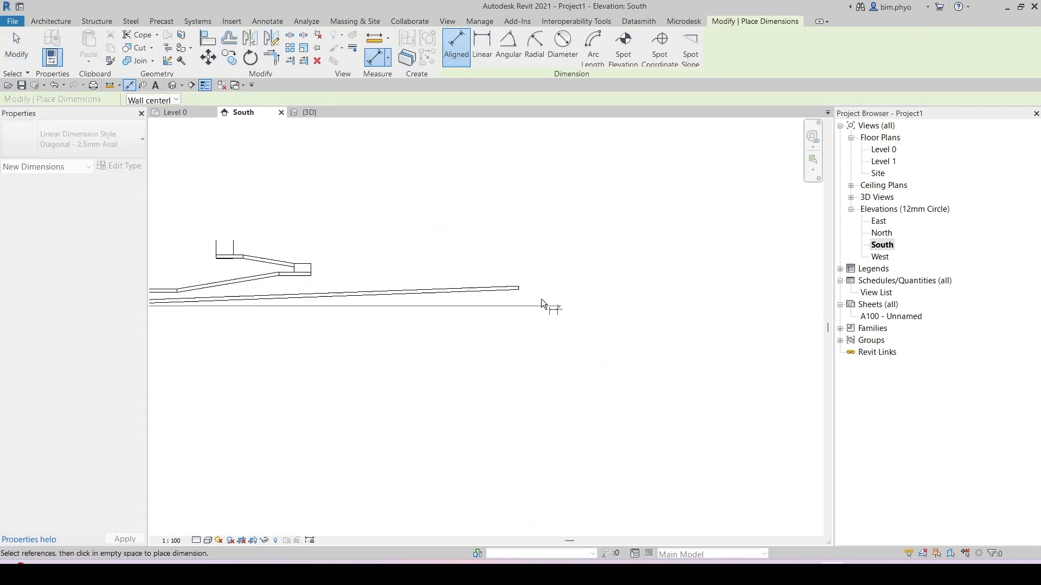
scroll(522, 292, up, 3)
click(521, 275)
middle_drag(713, 334, 536, 328)
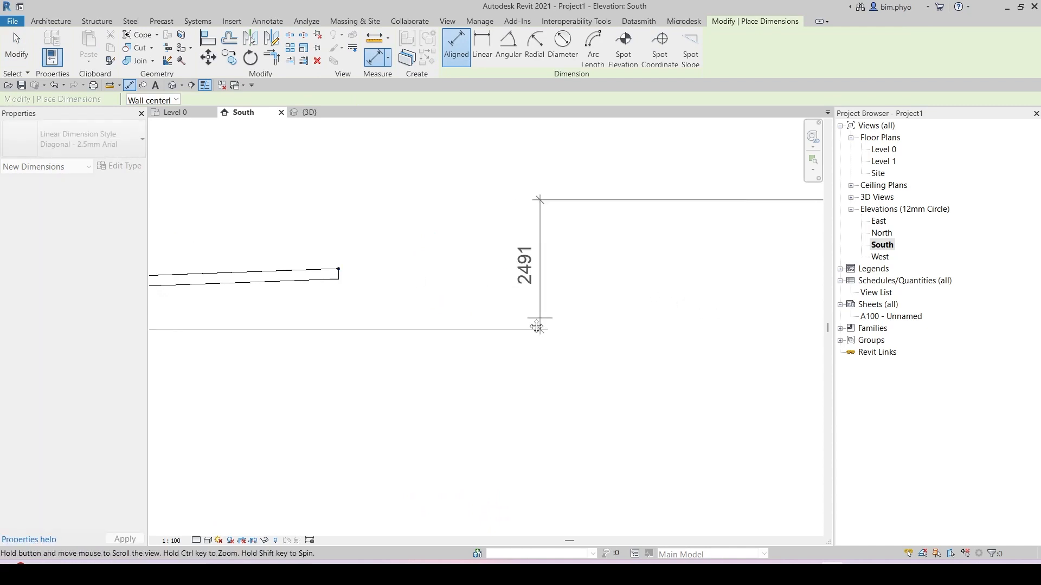
scroll(548, 312, down, 5)
middle_drag(699, 341, 541, 310)
scroll(440, 319, down, 5)
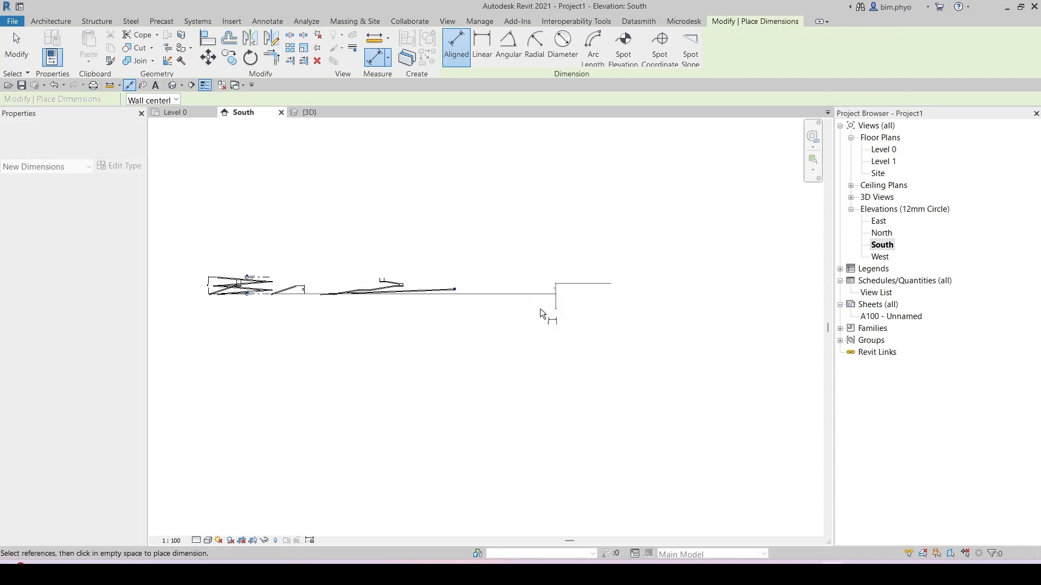
scroll(386, 298, up, 6)
key(Escape)
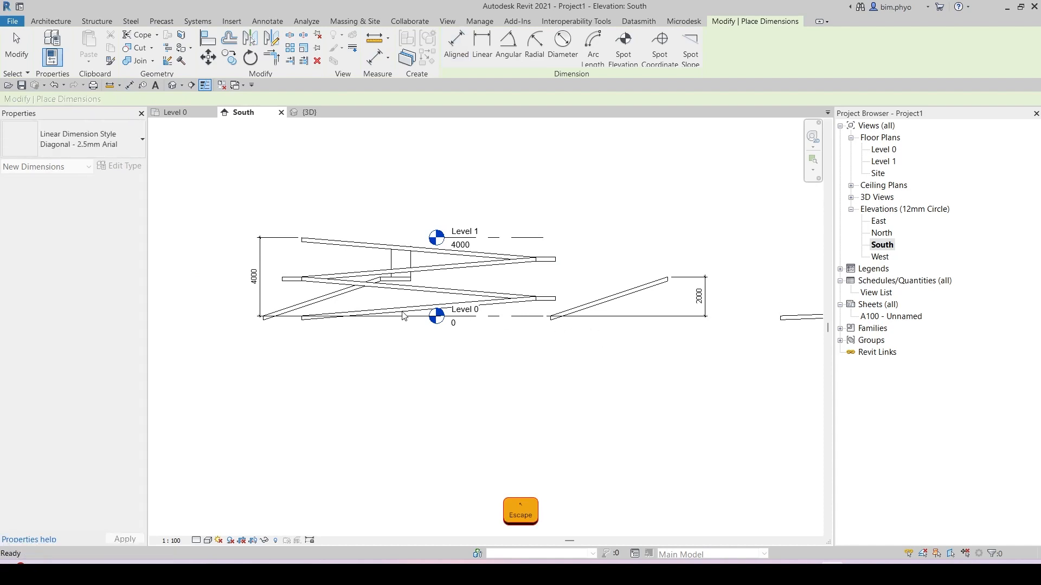
key(Escape)
Step: Extend Level 0's extents across the new ramp in the South elevation
click(477, 323)
scroll(601, 369, down, 3)
middle_drag(607, 371, 313, 307)
scroll(314, 306, down, 2)
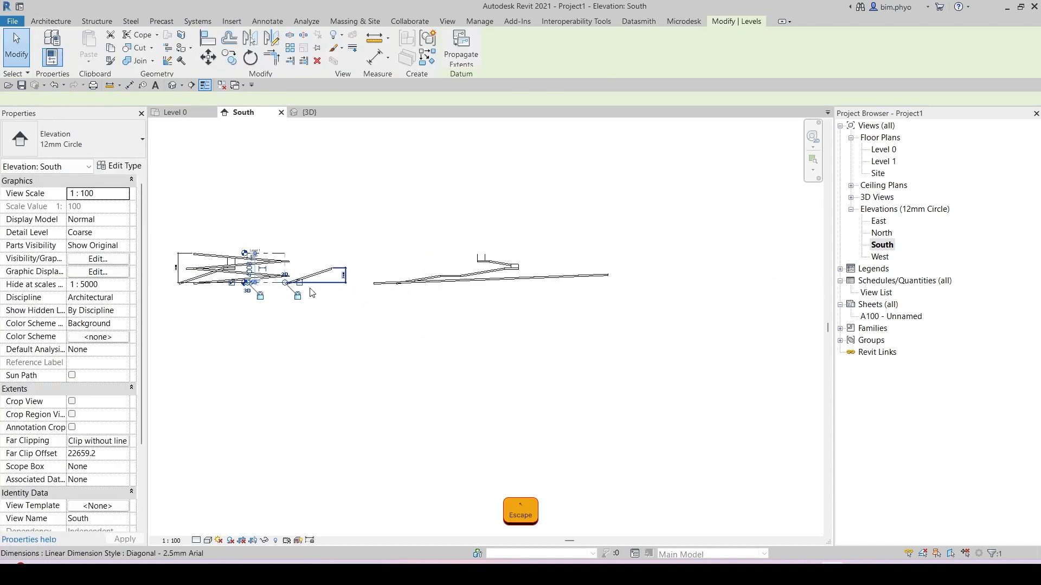
scroll(285, 285, up, 5)
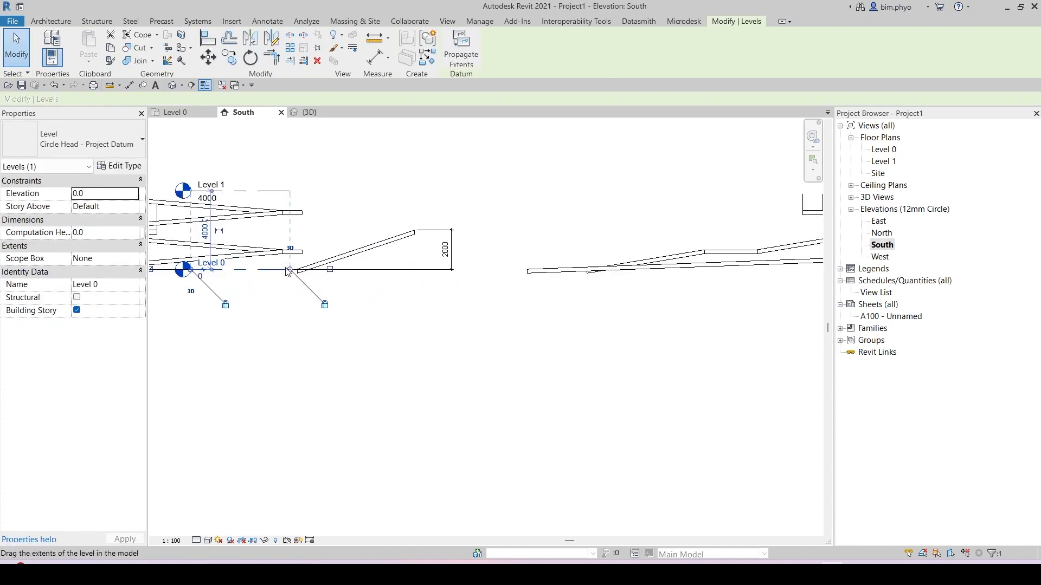
drag(290, 270, 754, 308)
middle_drag(754, 308, 239, 326)
drag(240, 326, 749, 281)
key(Escape)
Step: Select the new ramp and inspect it in the 3D view
scroll(610, 260, up, 2)
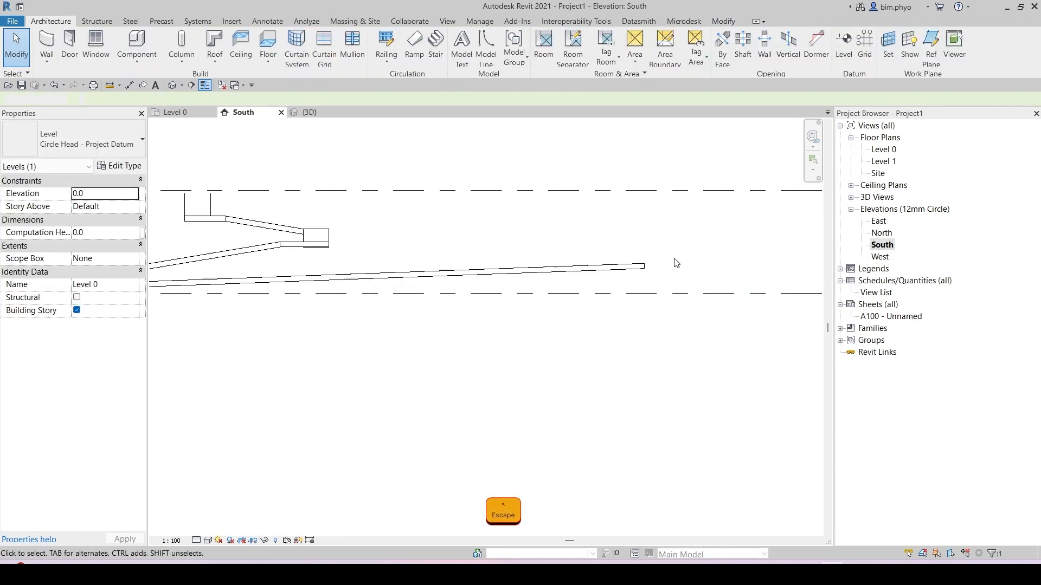
click(587, 271)
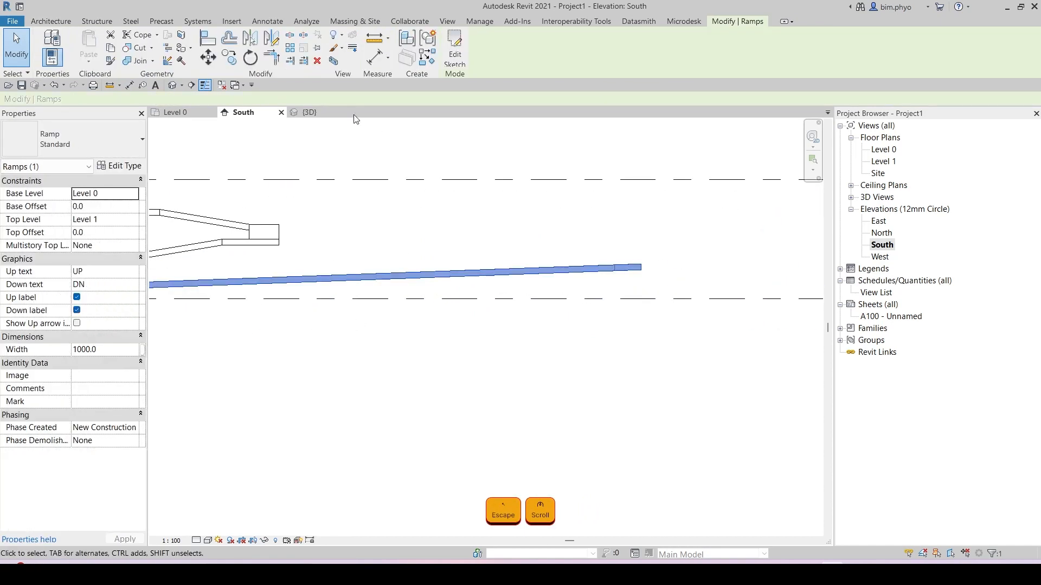
click(306, 115)
scroll(550, 379, down, 1)
middle_drag(589, 350, 282, 148)
scroll(281, 147, down, 1)
scroll(645, 379, down, 2)
middle_drag(650, 379, 674, 276)
key(Escape)
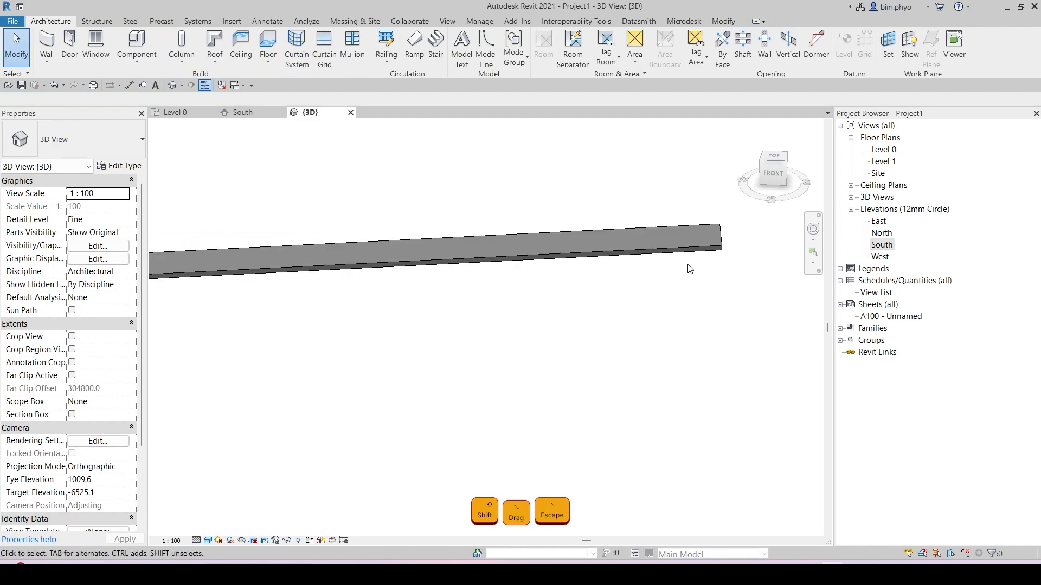
Step: Check spot elevations at the ramp's ends in the 3D view
key(e)
key(l)
scroll(745, 227, up, 2)
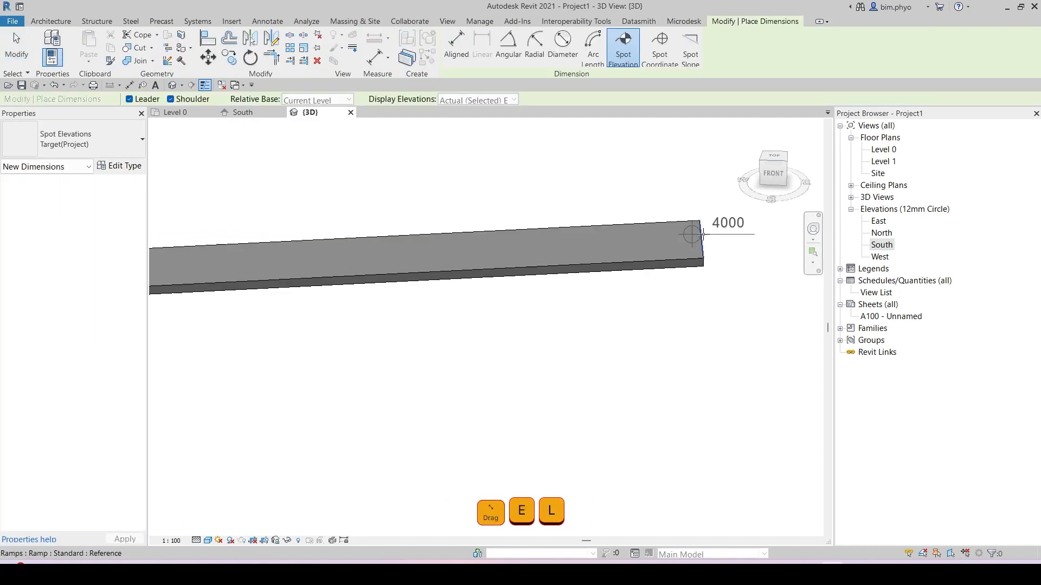
scroll(703, 234, down, 5)
middle_drag(568, 253, 624, 269)
scroll(624, 269, down, 3)
mouse_move(574, 302)
shift+middle_down()
mouse_move(588, 258)
mouse_move(593, 297)
shift+middle_up()
scroll(265, 294, down, 1)
middle_drag(265, 295, 478, 304)
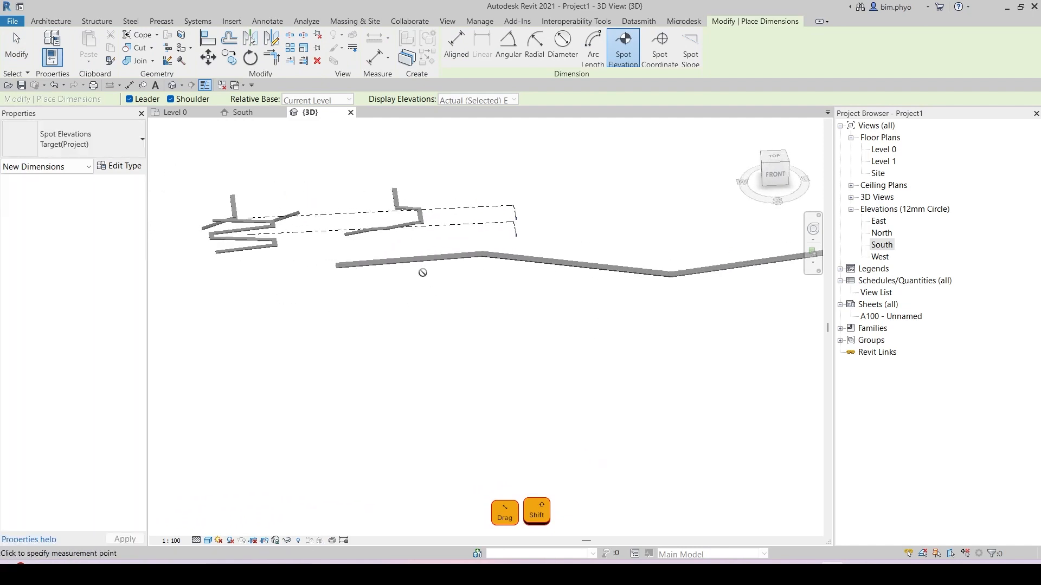
scroll(328, 266, up, 6)
click(352, 273)
scroll(352, 273, down, 4)
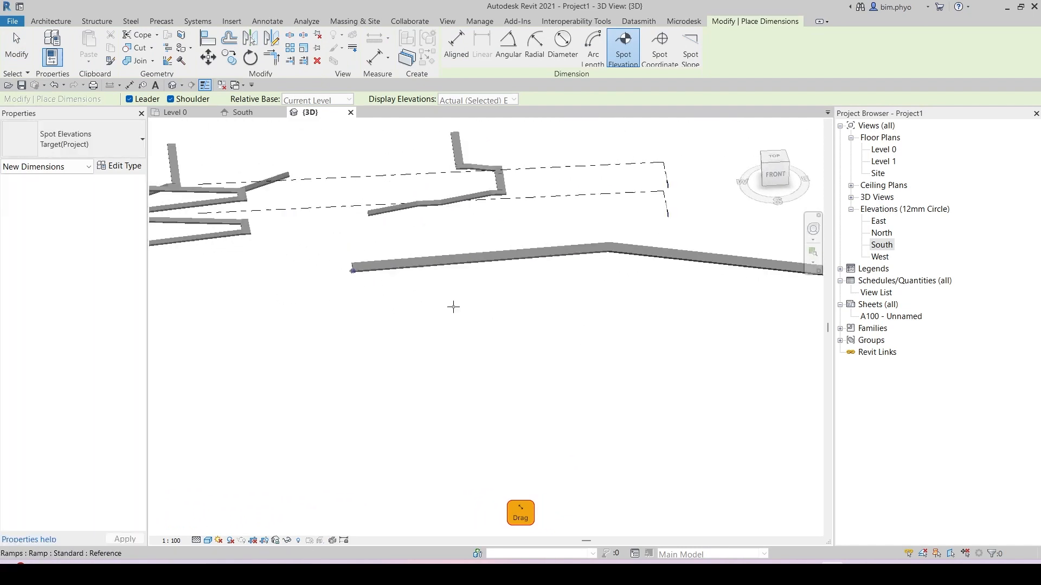
scroll(453, 307, down, 1)
middle_drag(743, 298, 398, 289)
middle_drag(791, 245, 422, 258)
scroll(410, 259, up, 4)
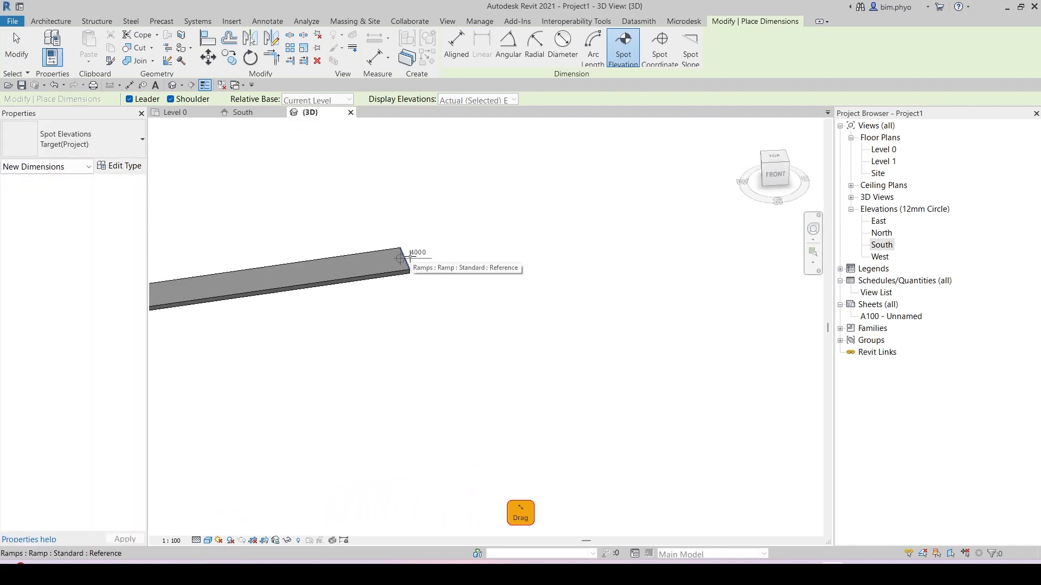
key(Escape)
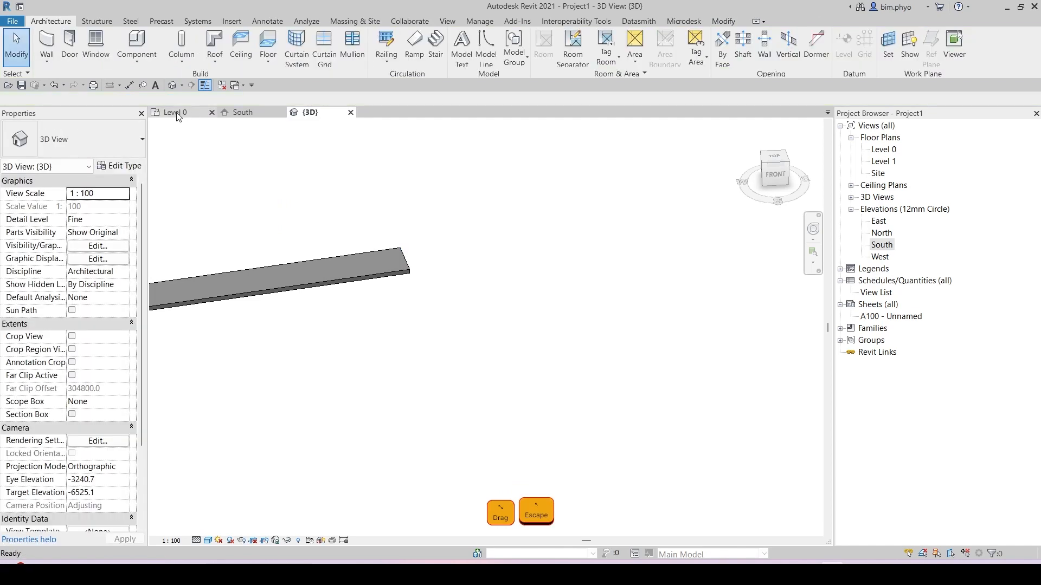
Step: Dimension the length of the ramp's straight horizontal segment in the Level 0 plan
click(176, 112)
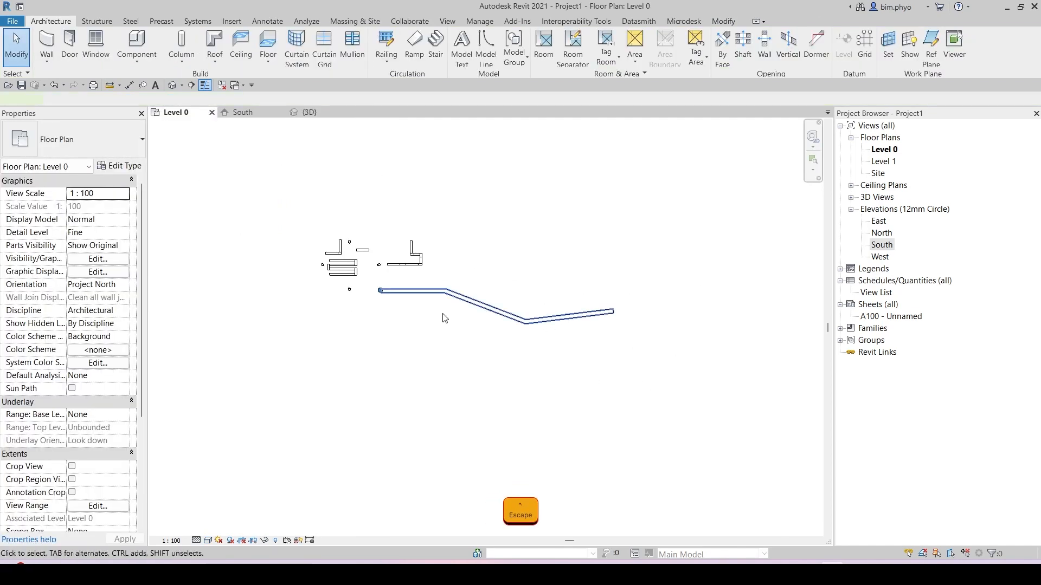
key(d)
key(i)
scroll(399, 299, up, 8)
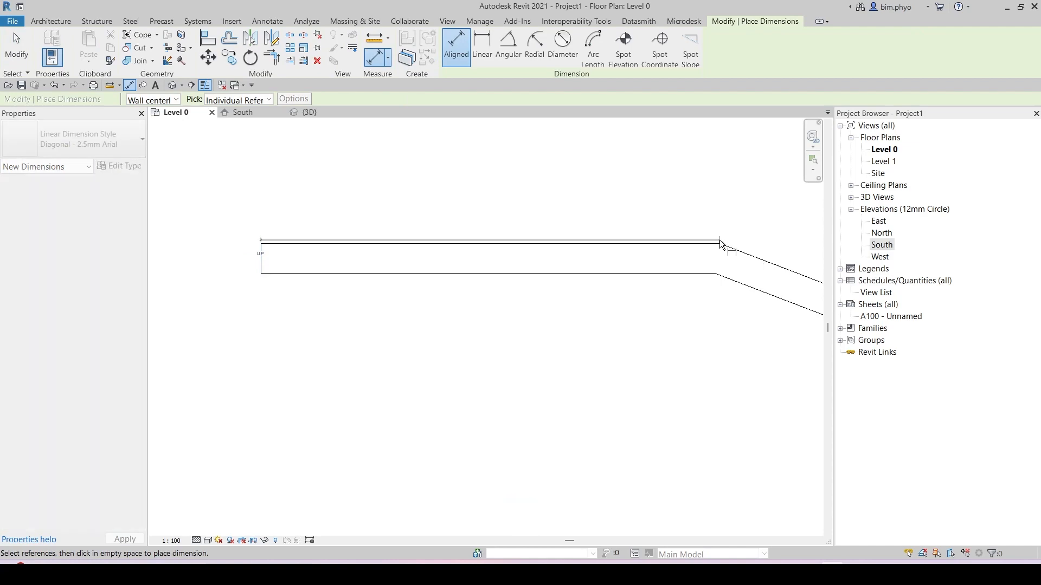
click(637, 314)
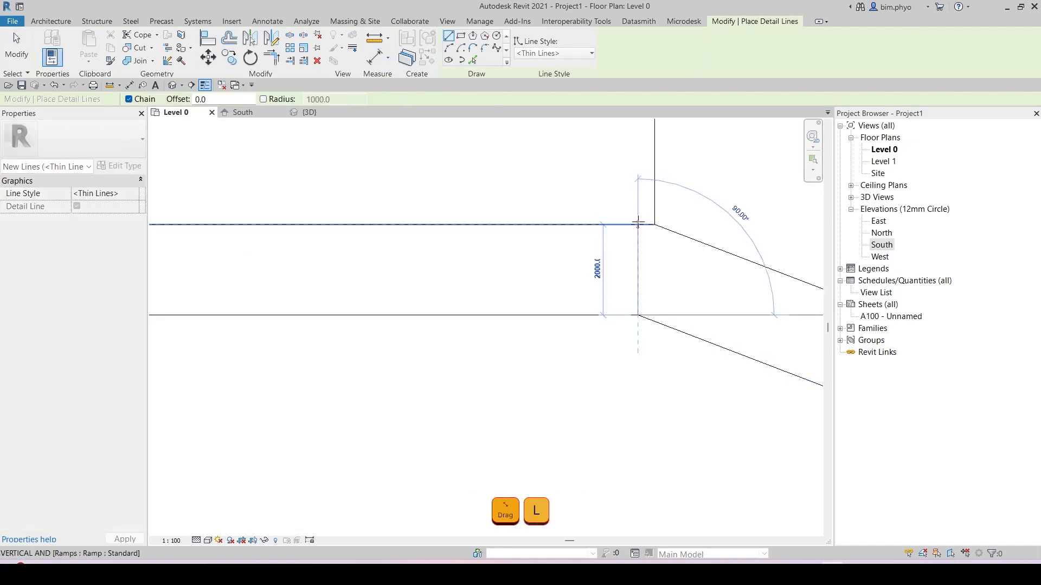
click(637, 224)
key(Escape)
key(Escape)
key(d)
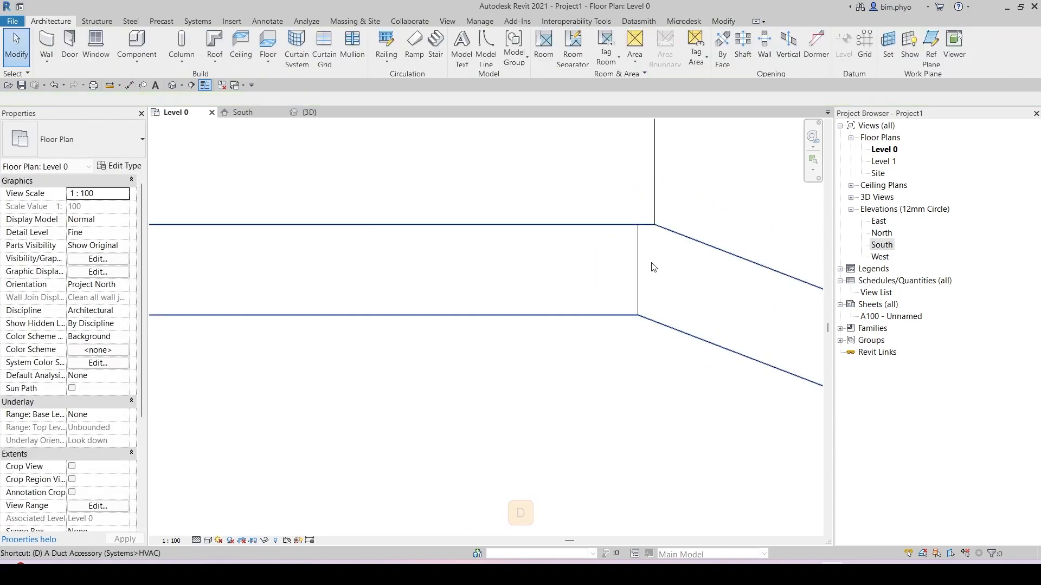
key(i)
click(639, 263)
scroll(694, 287, down, 4)
middle_drag(340, 313, 718, 291)
click(499, 272)
scroll(399, 237, up, 3)
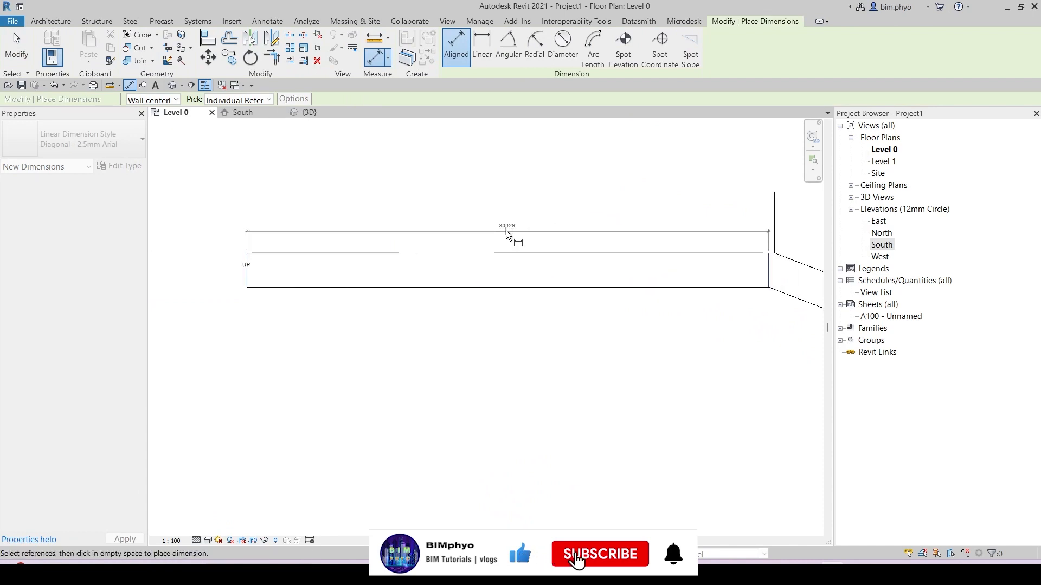
click(506, 230)
scroll(493, 258, down, 4)
middle_drag(623, 320, 376, 267)
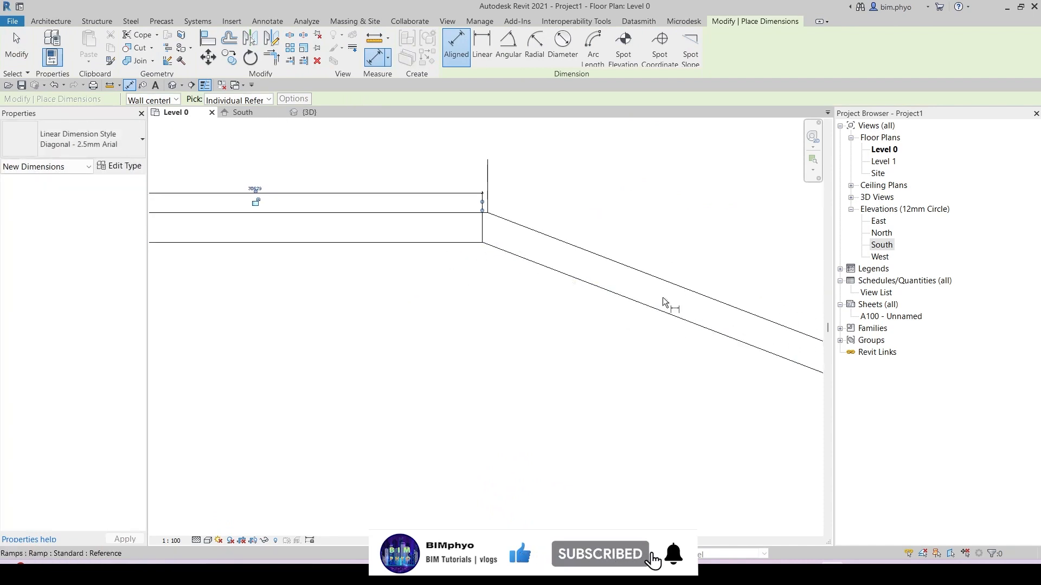
middle_drag(691, 313, 424, 266)
scroll(454, 272, down, 3)
scroll(622, 336, up, 2)
key(Escape)
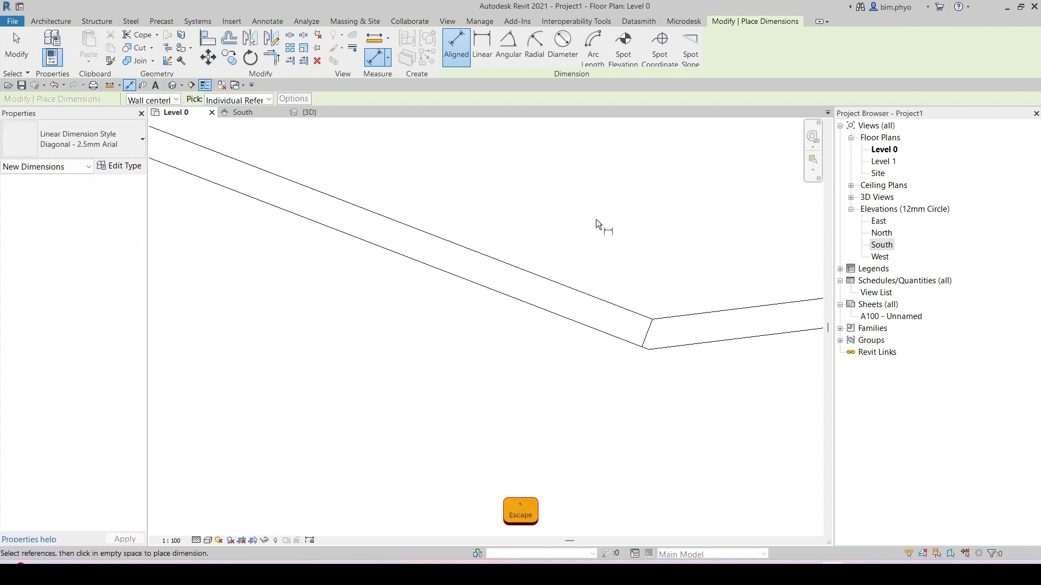
key(Escape)
Step: Delete the added dimension and the detail line at the end of the ramp's horizontal segment
drag(611, 263, 703, 407)
key(Delete)
scroll(336, 252, down, 2)
middle_drag(336, 252, 643, 408)
click(640, 401)
key(ctrl)
key(ctrl)
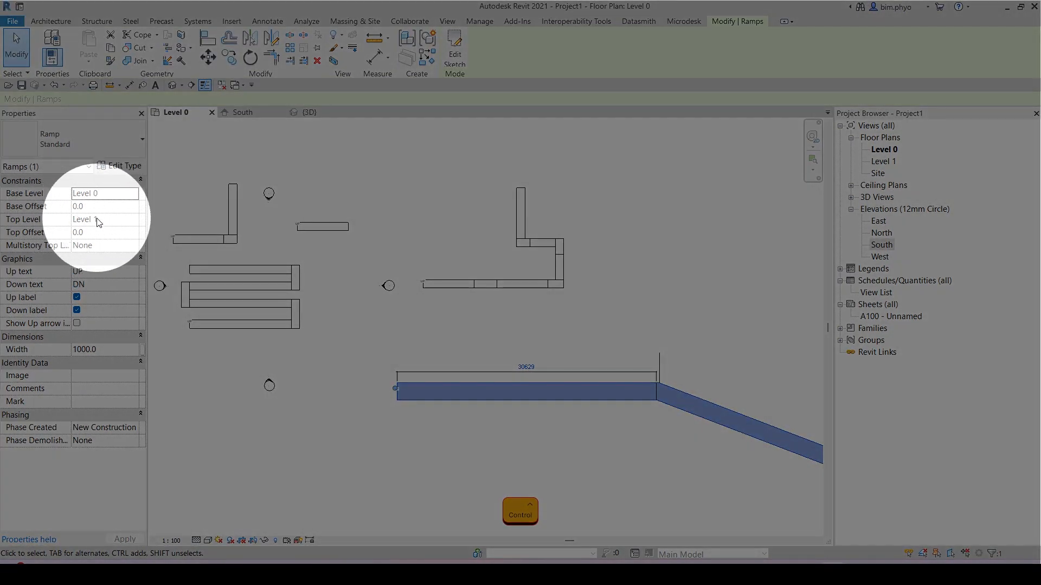
key(Escape)
scroll(596, 358, down, 2)
middle_drag(717, 449, 521, 325)
scroll(520, 324, down, 1)
middle_drag(587, 335, 621, 350)
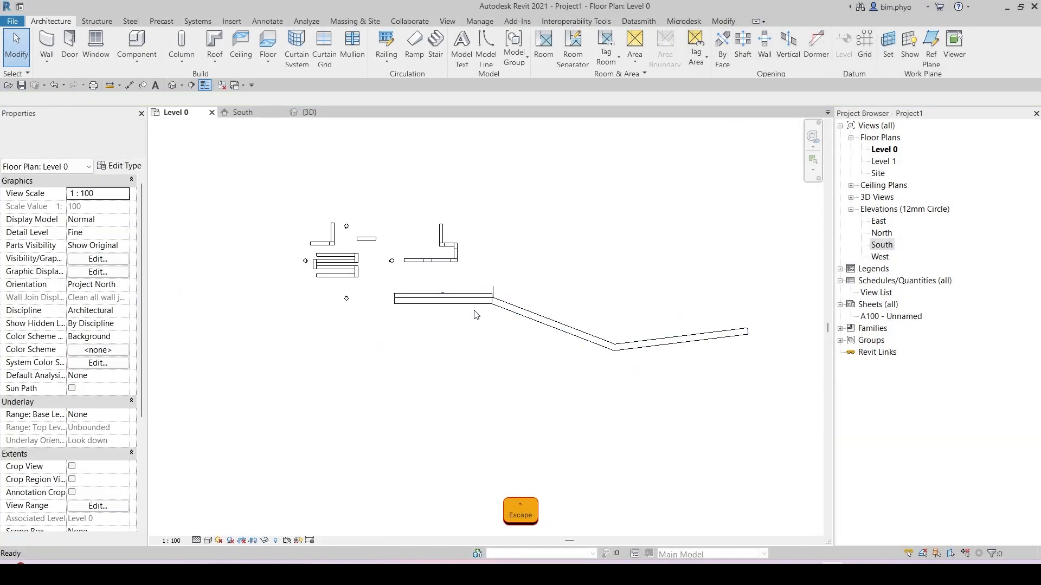
scroll(474, 310, up, 2)
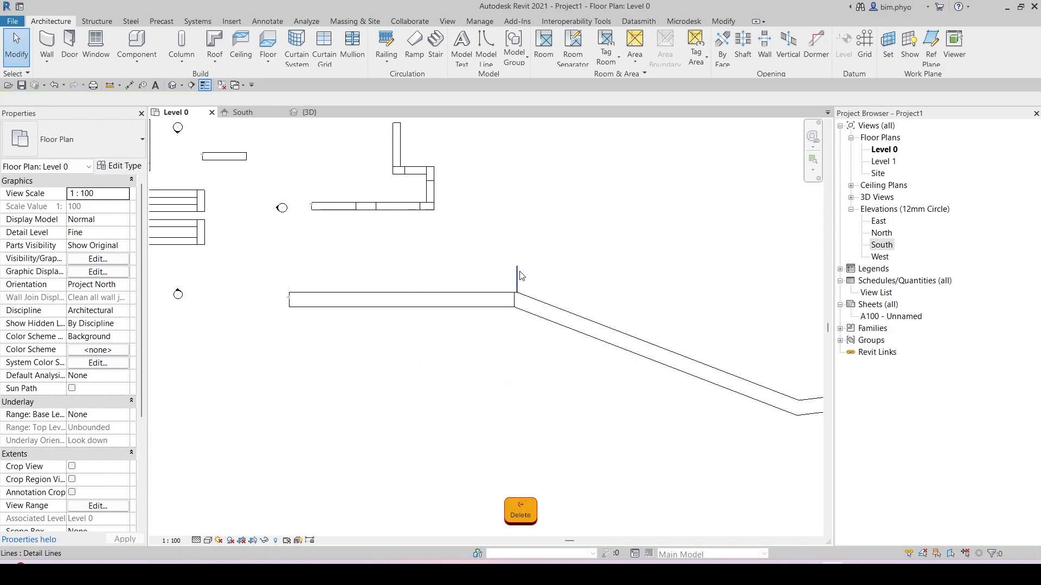
scroll(457, 301, down, 3)
middle_drag(818, 440, 714, 418)
scroll(714, 418, down, 1)
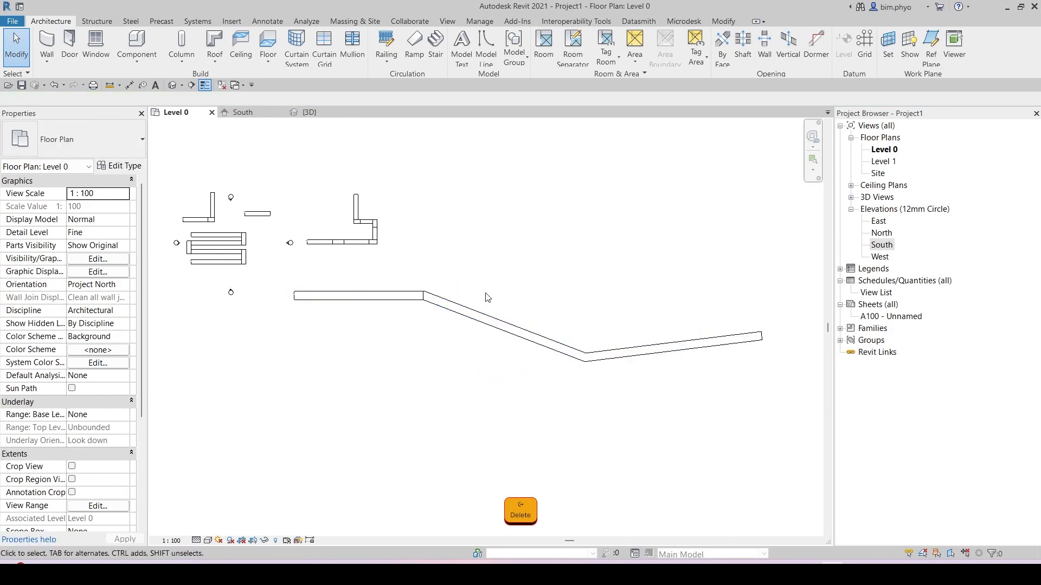
Step: Start a new ramp and sketch a semicircular boundary of 20000 mm radius by drawing a circle and deleting its lower half
click(415, 43)
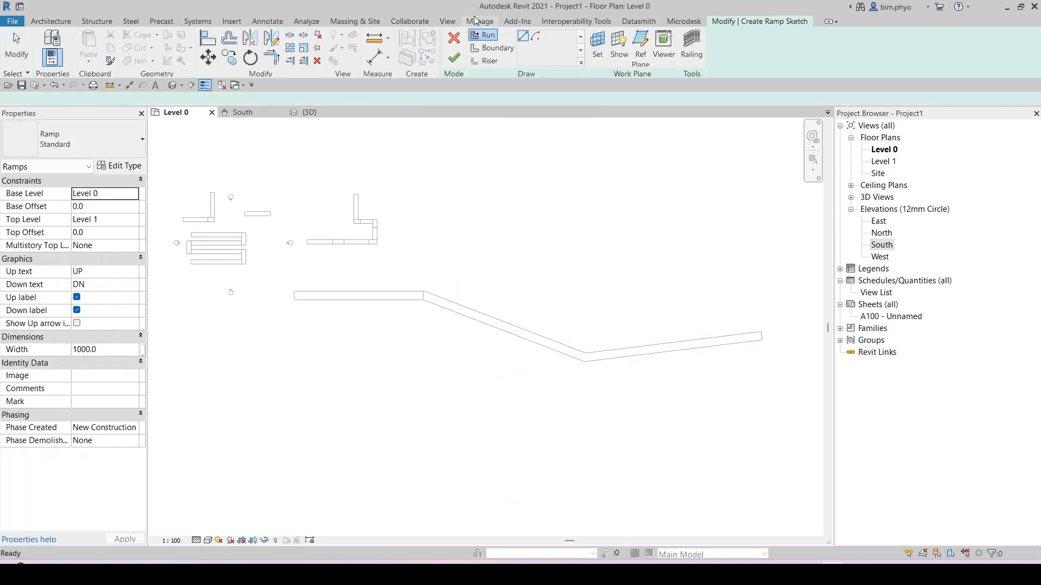
click(492, 48)
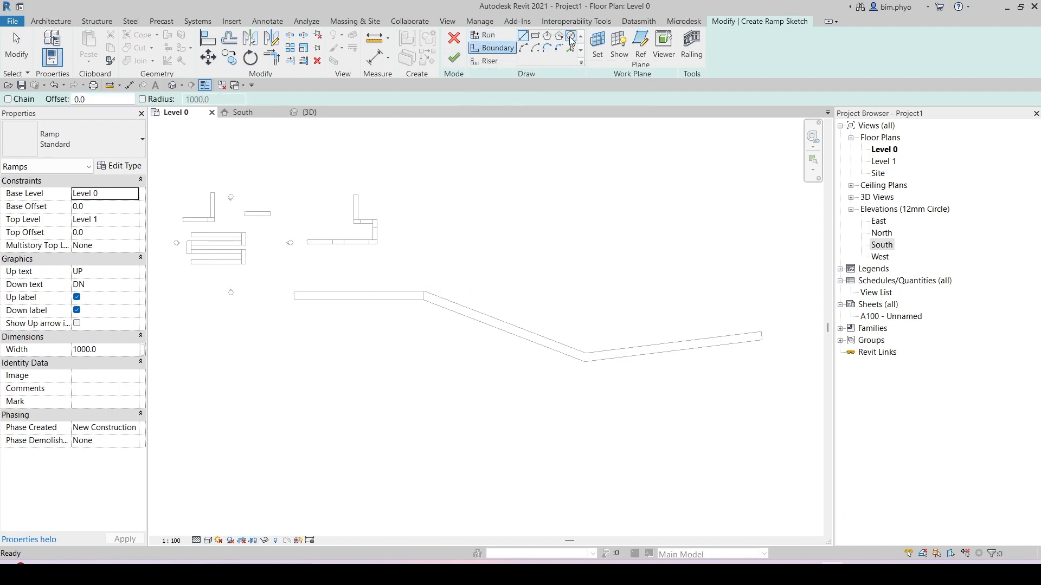
click(570, 37)
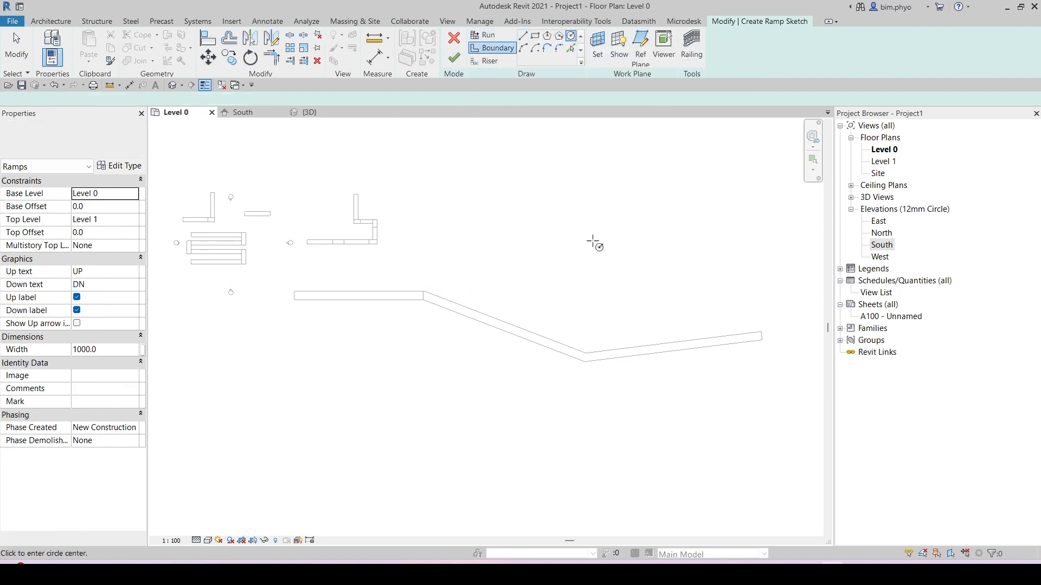
click(523, 233)
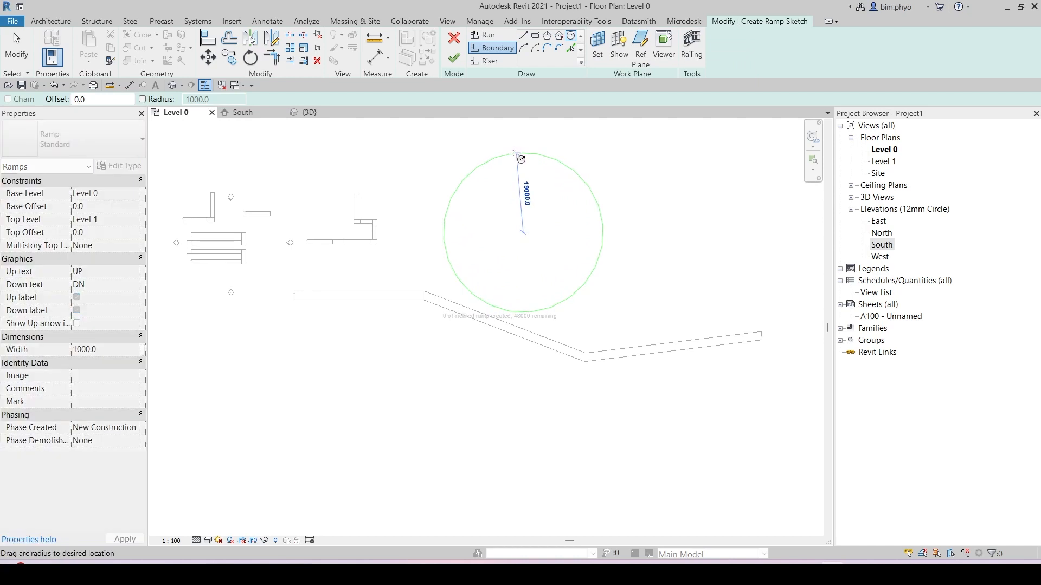
click(525, 148)
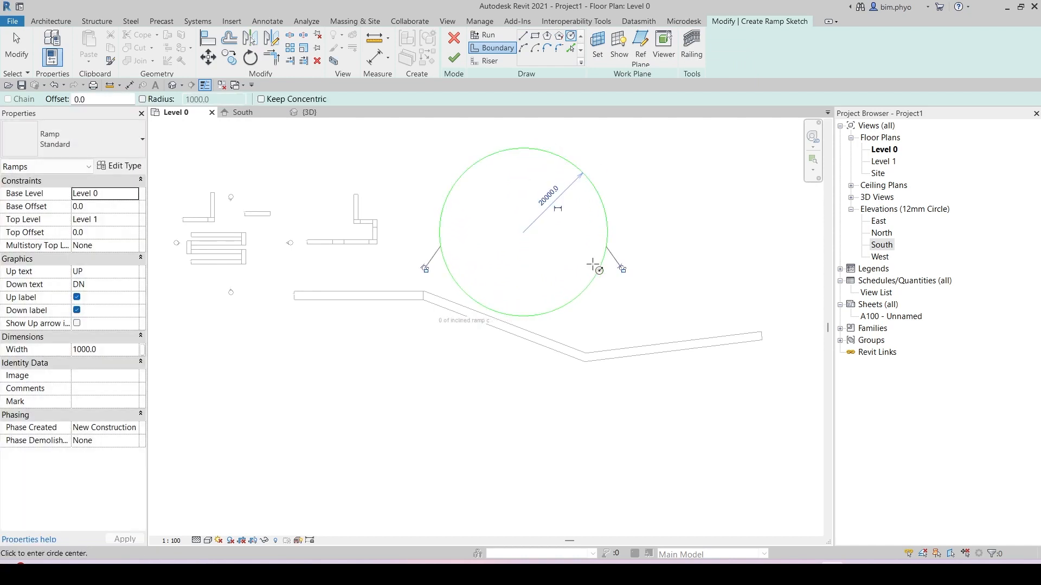
key(Escape)
click(464, 293)
key(Delete)
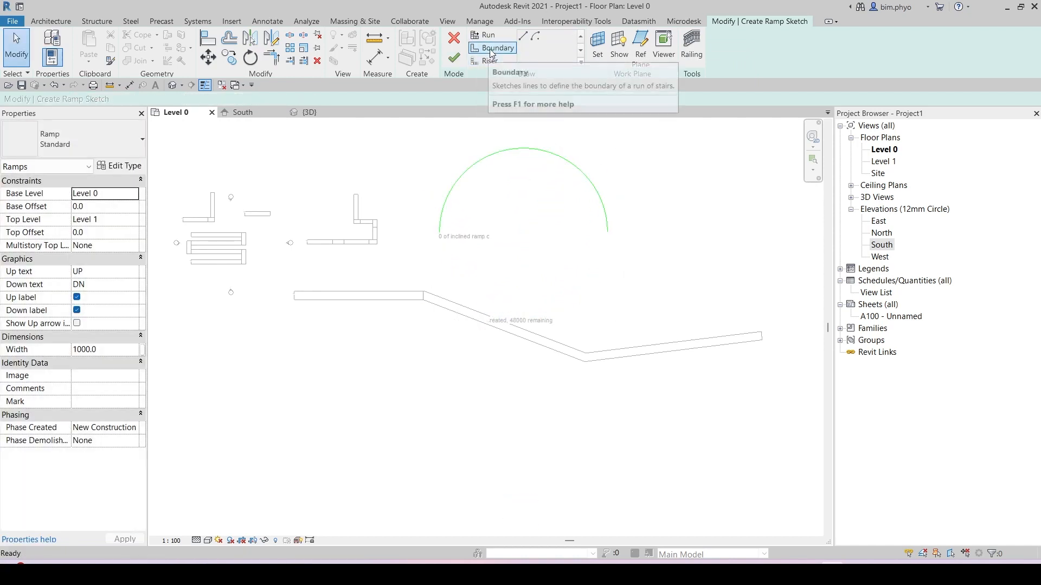
Step: Extend the ramp boundary with a tangent arc continuing from the semicircle's end around to the lower left
click(491, 47)
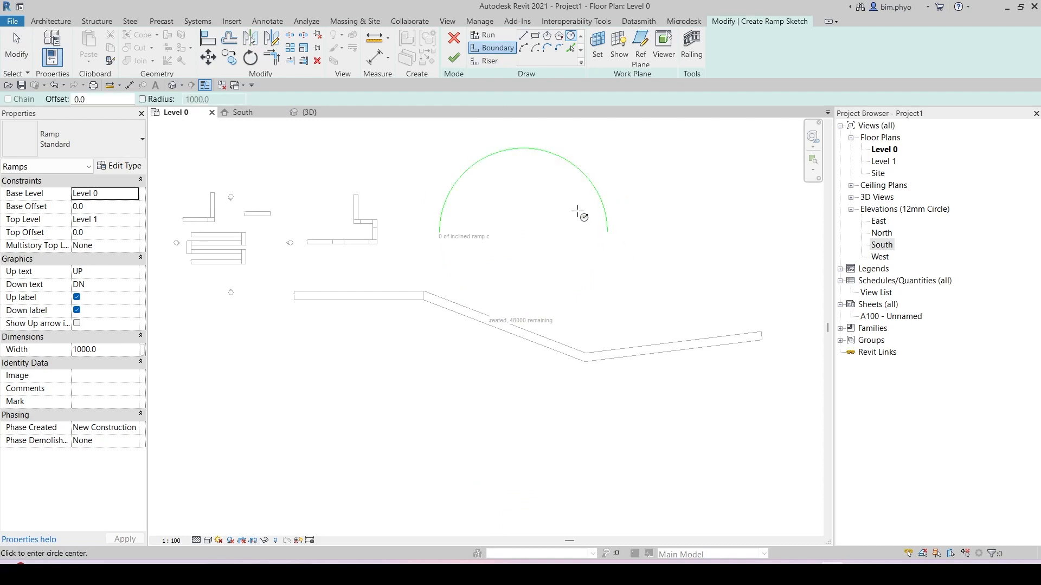
click(523, 47)
click(607, 232)
click(420, 418)
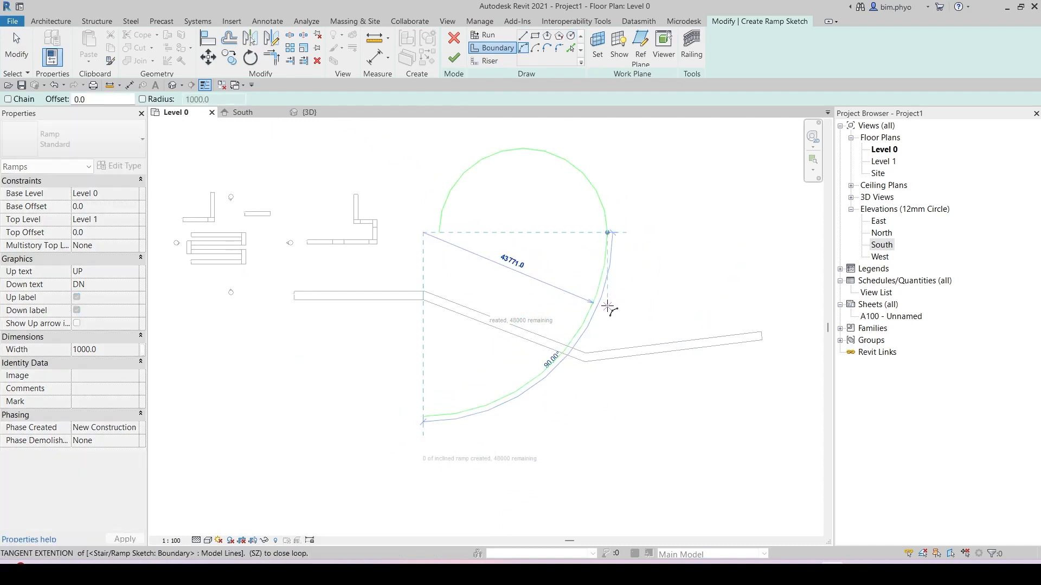
click(609, 307)
middle_drag(400, 453, 527, 408)
scroll(527, 408, down, 1)
click(548, 378)
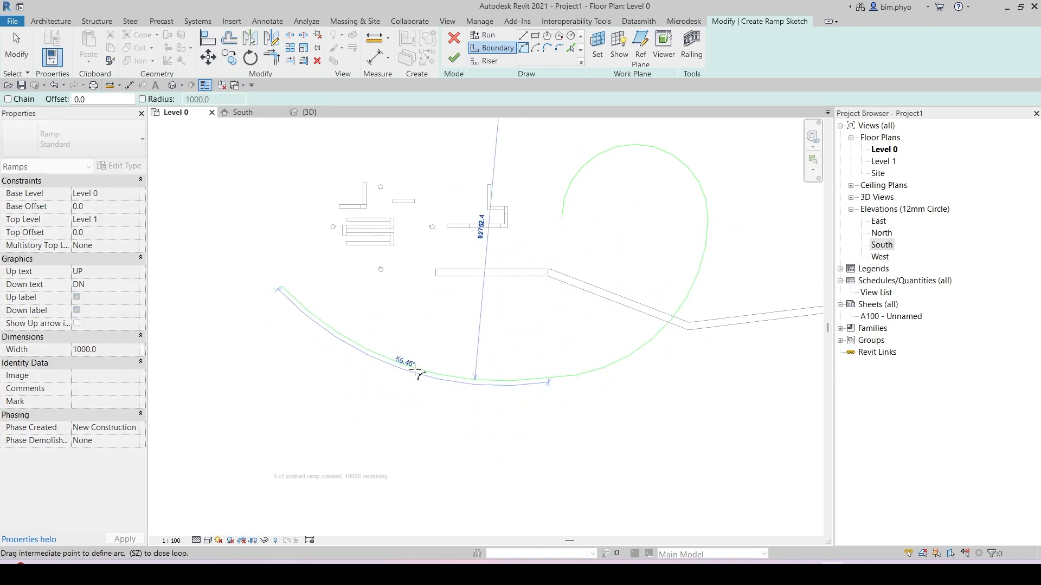
click(421, 365)
key(Escape)
middle_drag(515, 323, 454, 333)
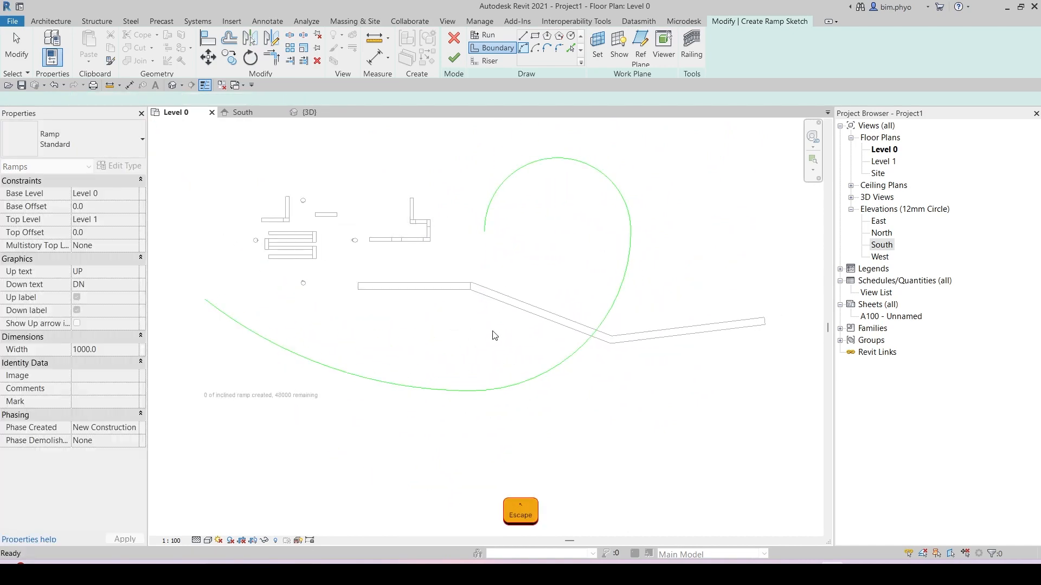
Step: Switch the ramp to the Standard 3 type and review its type properties
click(472, 50)
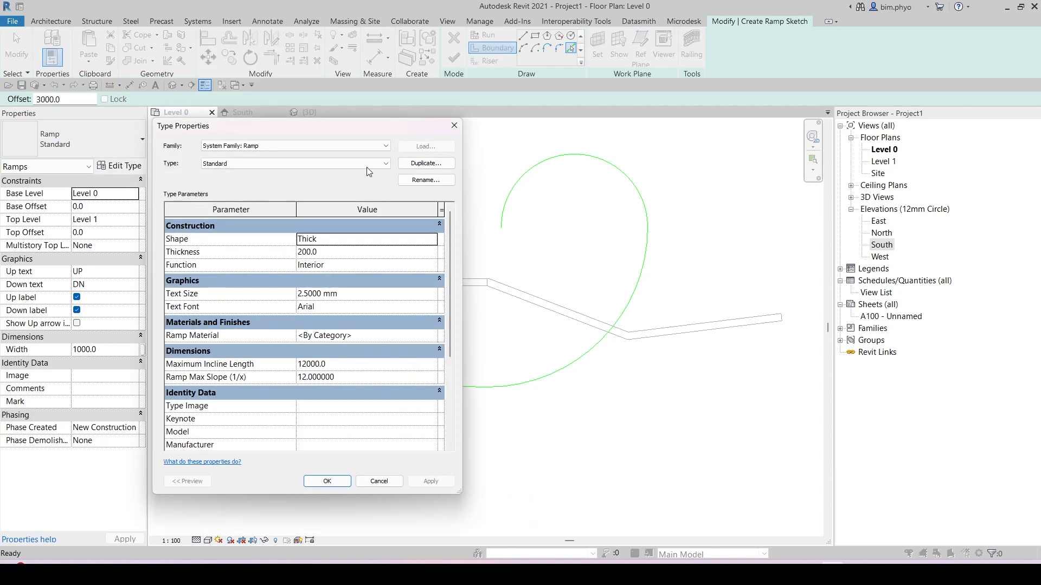
click(251, 167)
click(250, 188)
click(325, 482)
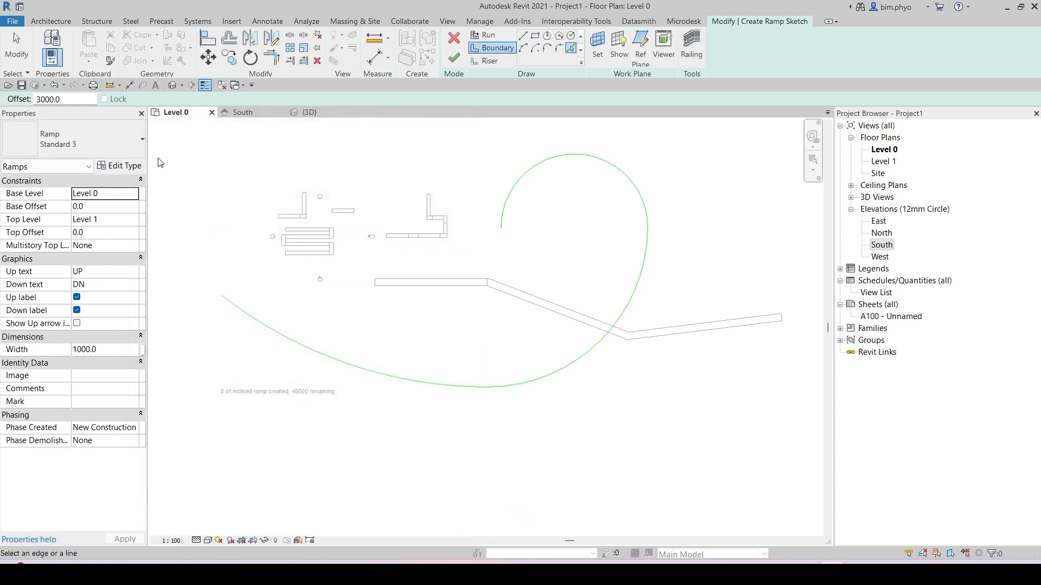
click(119, 166)
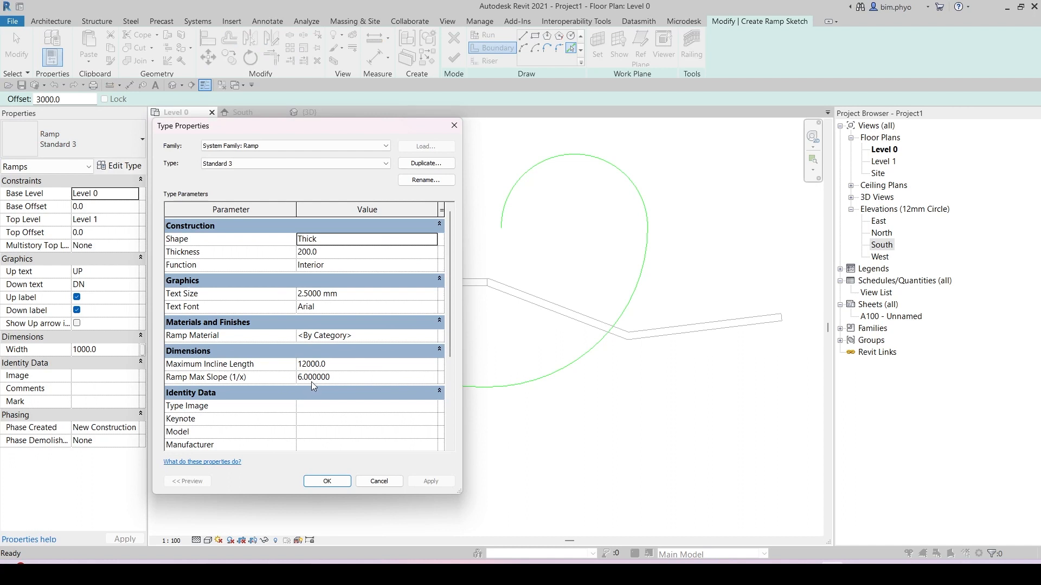
click(329, 486)
Step: Pick both boundary arcs with a 3000 mm offset to create the ramp's second, concentric boundary
scroll(471, 400, down, 3)
middle_drag(477, 400, 498, 421)
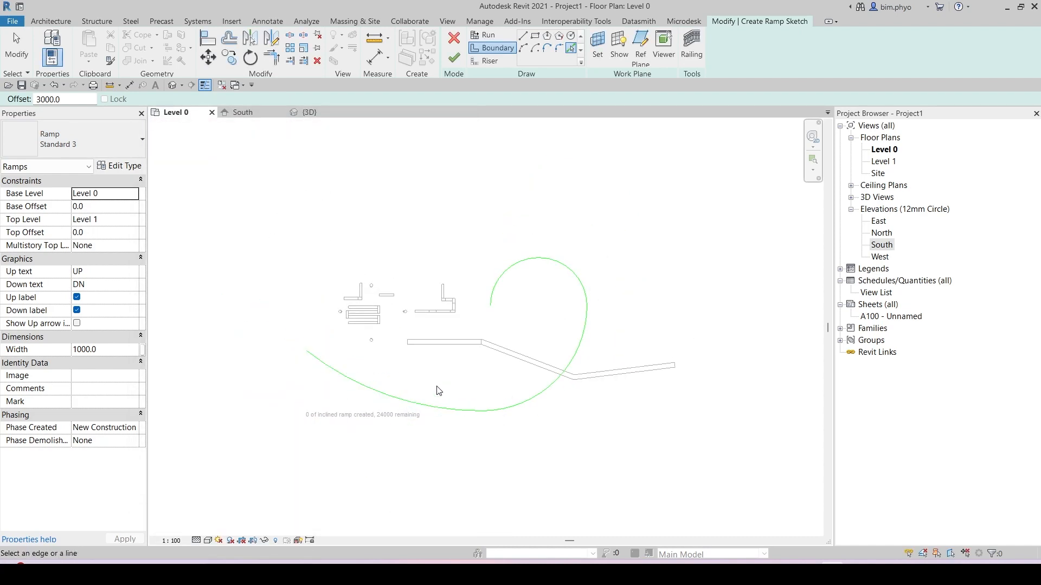
scroll(376, 429, up, 3)
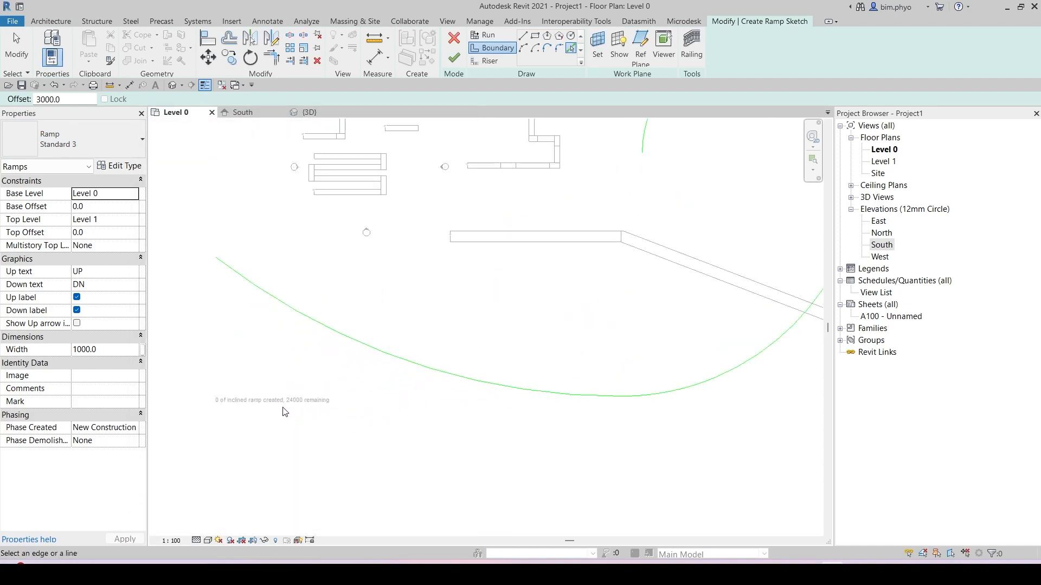
key(ctrl)
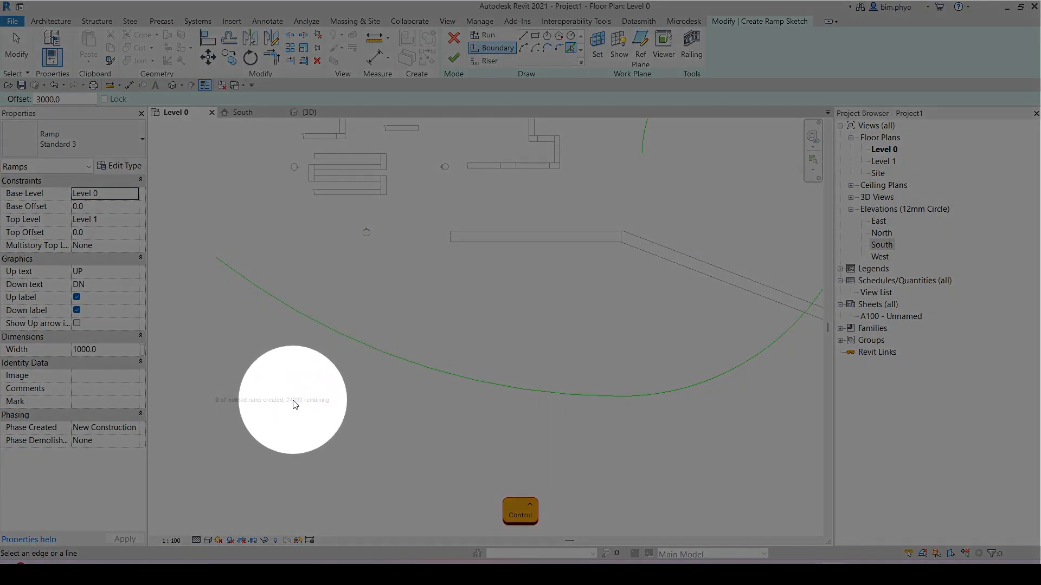
scroll(379, 425, down, 3)
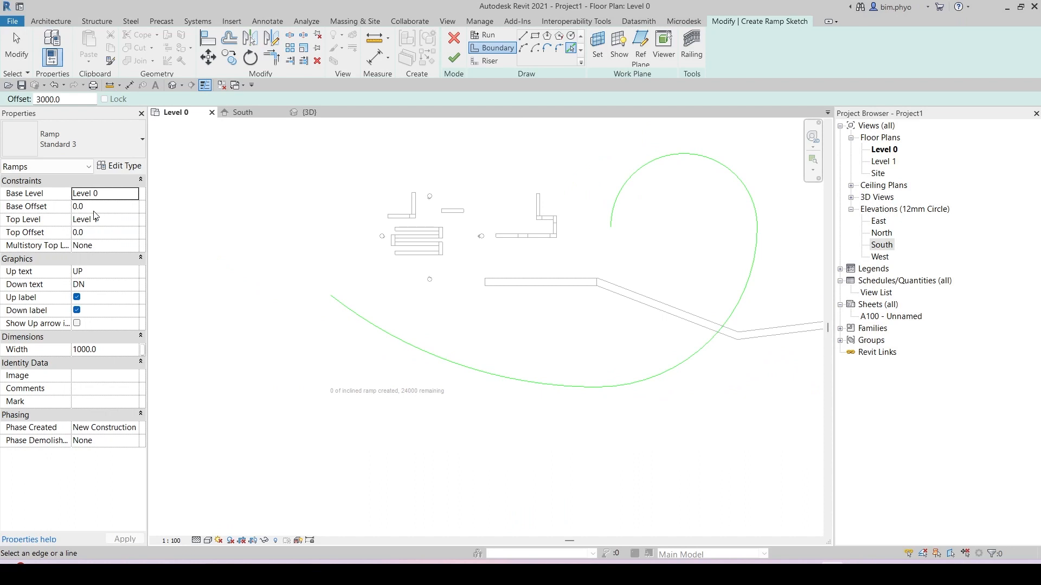
middle_drag(496, 318, 464, 321)
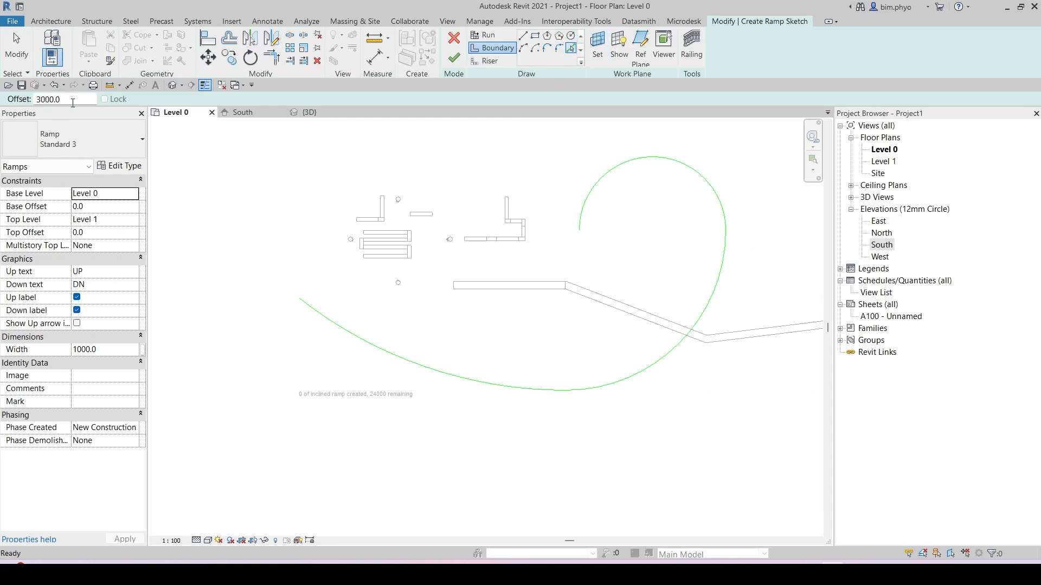
scroll(610, 184, up, 3)
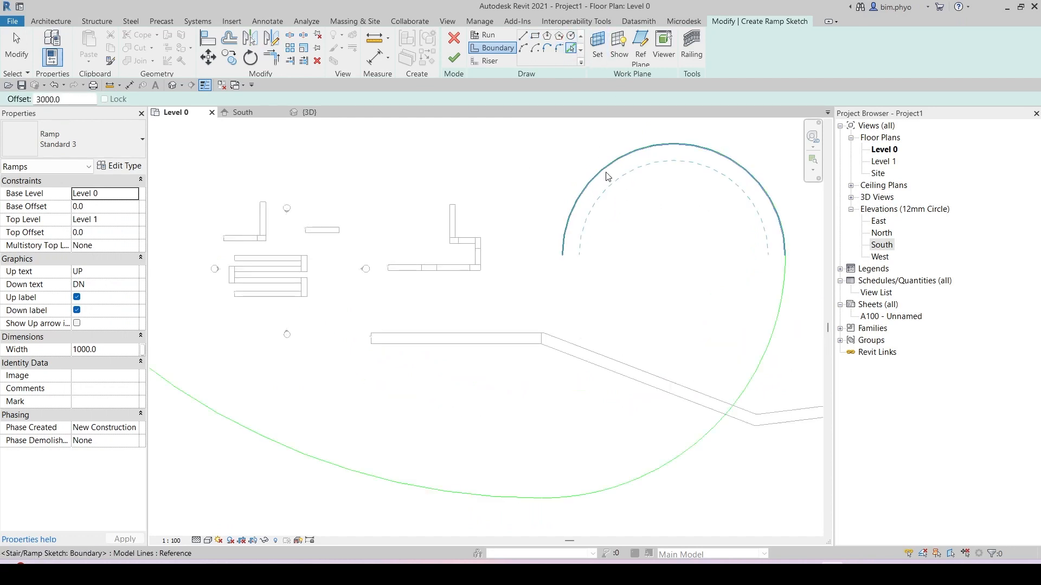
click(607, 176)
click(779, 317)
scroll(752, 321, down, 1)
middle_drag(483, 452, 630, 425)
click(535, 433)
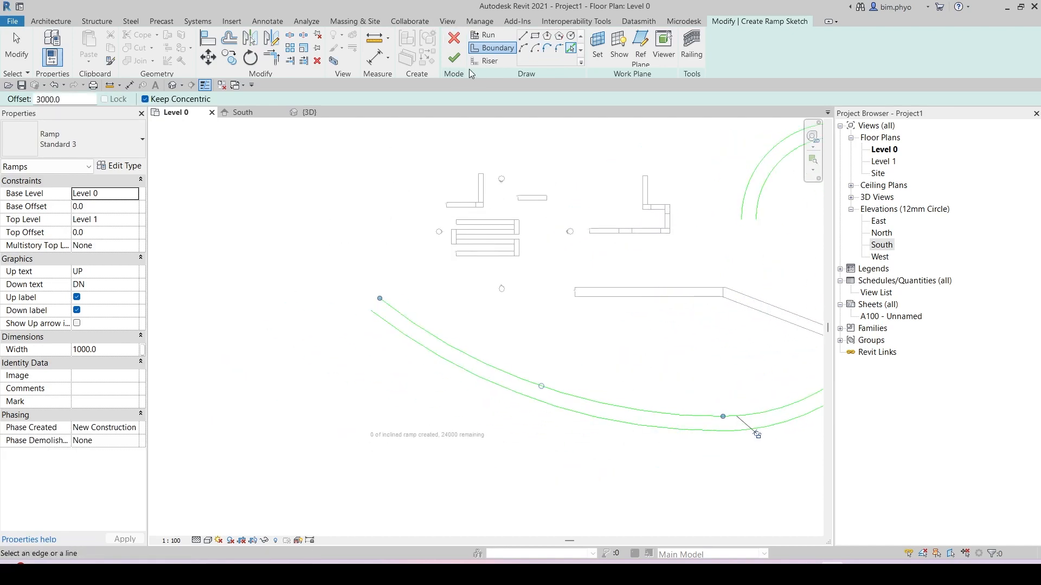
Step: Draw riser lines across both ends of the curved ramp between the two boundaries
click(484, 61)
scroll(646, 251, up, 2)
scroll(516, 244, up, 3)
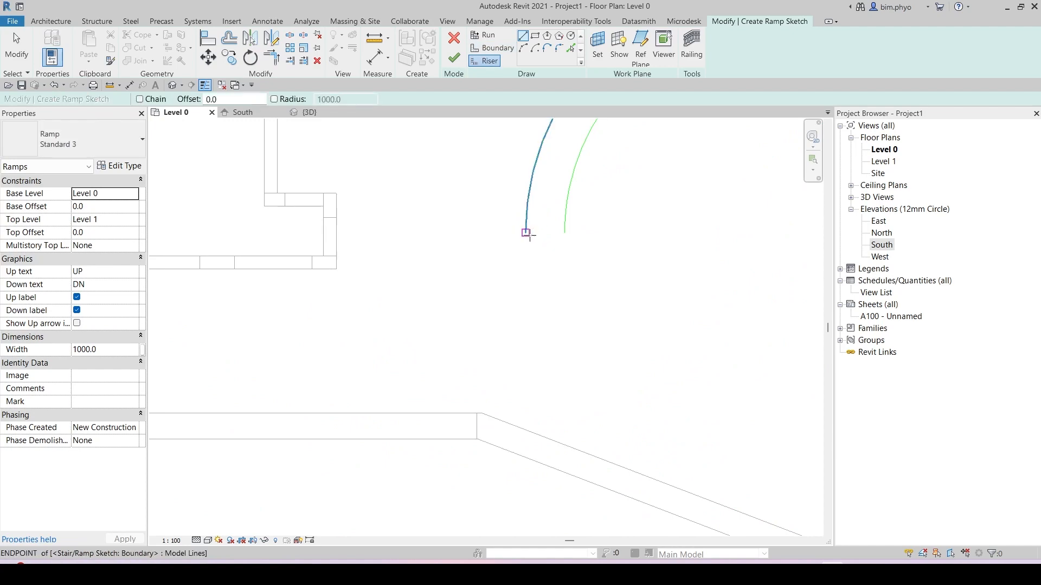
click(525, 233)
click(564, 233)
key(Escape)
middle_drag(599, 225, 644, 303)
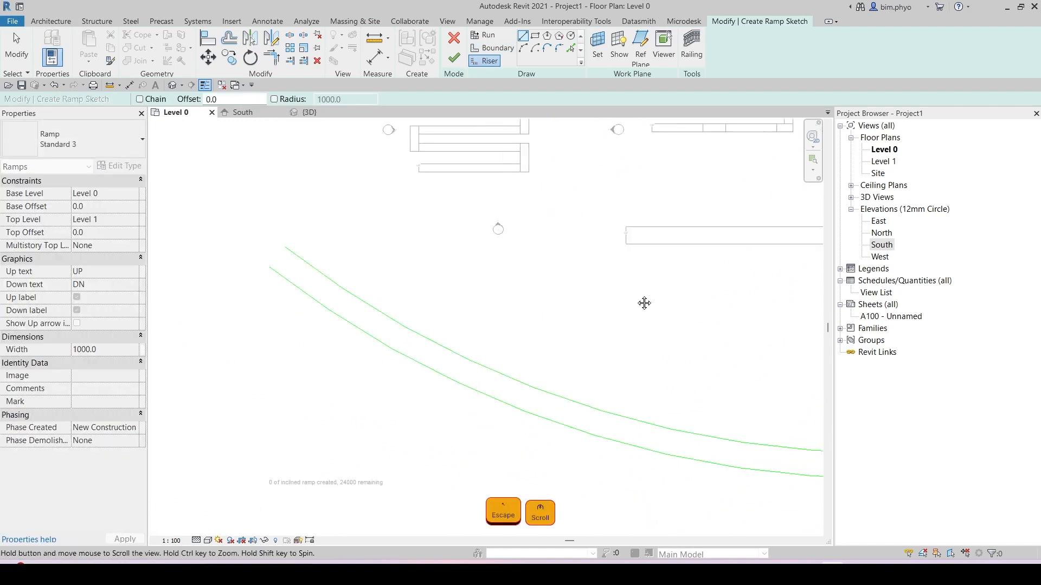
scroll(274, 262, up, 2)
click(274, 260)
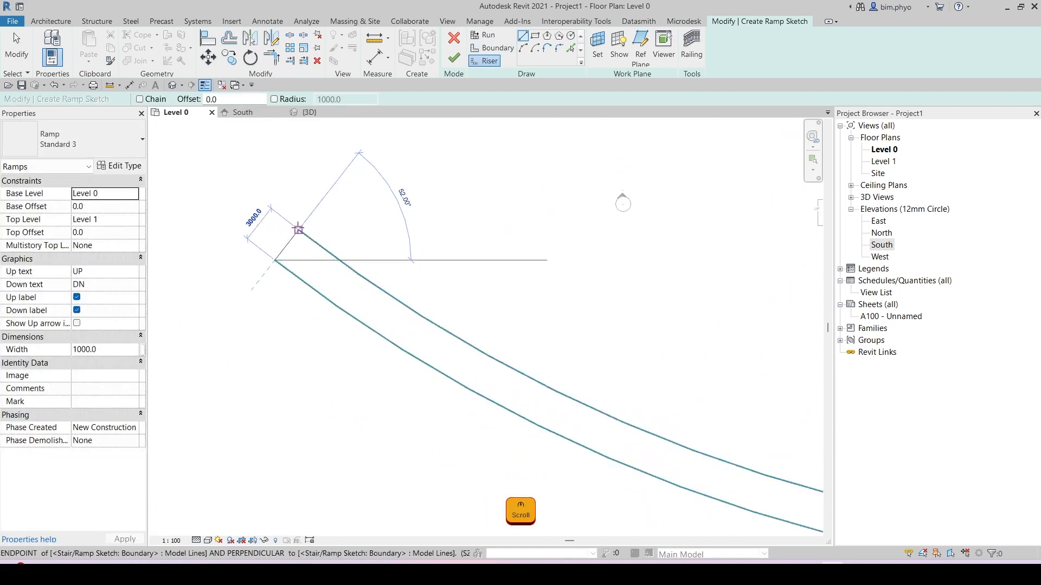
click(298, 229)
scroll(293, 236, up, 4)
key(Escape)
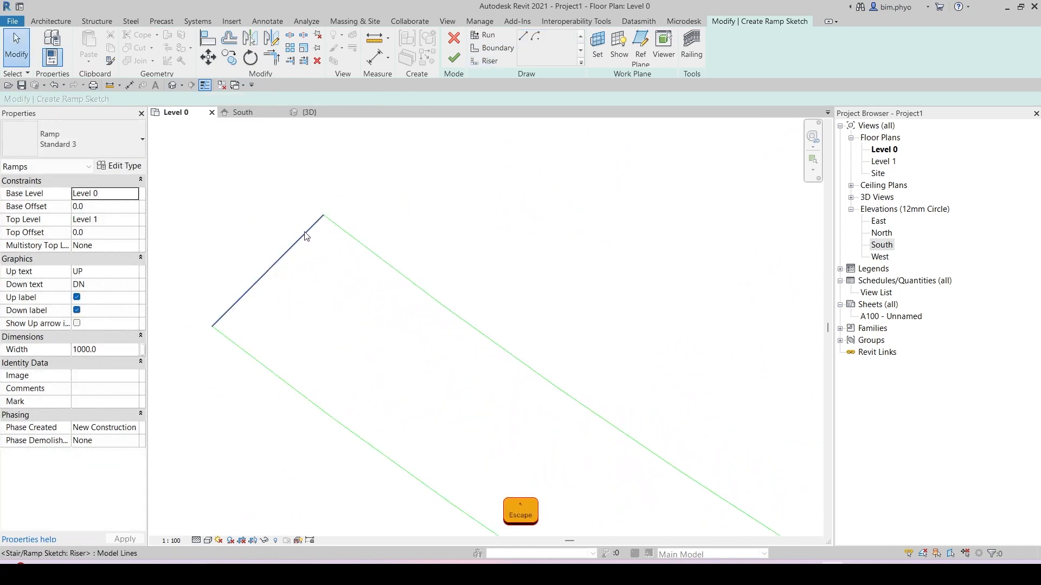
Step: Adjust the end of the lower riser line so it meets the boundary
click(320, 217)
drag(324, 215, 310, 218)
key(Escape)
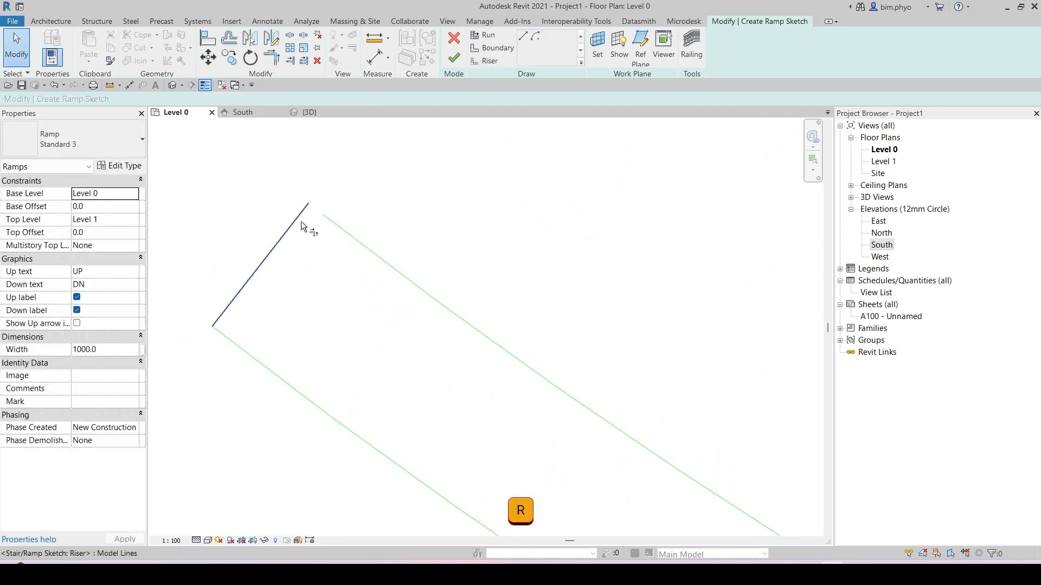
key(Escape)
Step: Finish the curved ramp sketch
scroll(347, 271, down, 5)
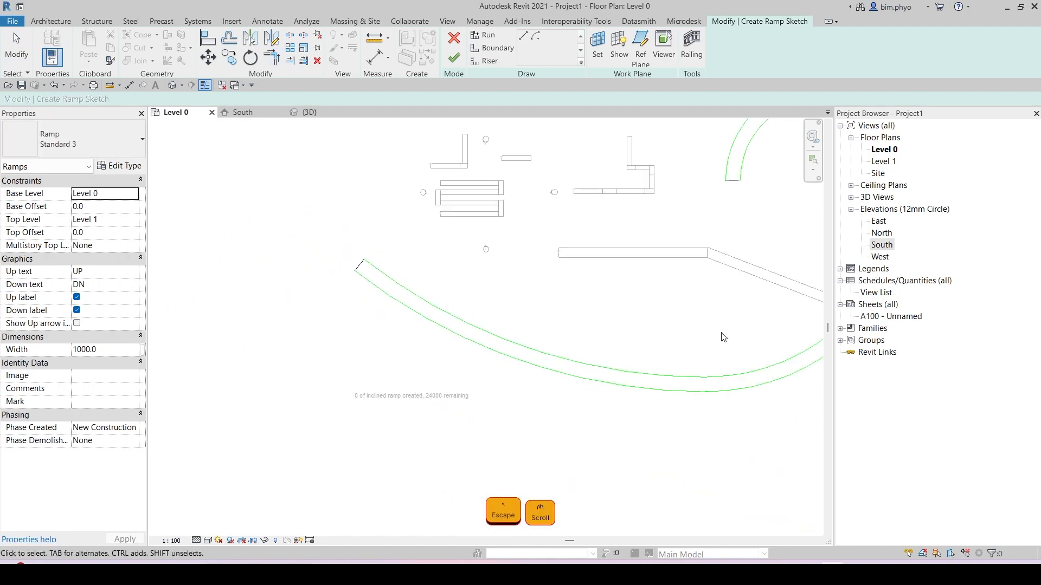
scroll(397, 392, down, 3)
click(454, 57)
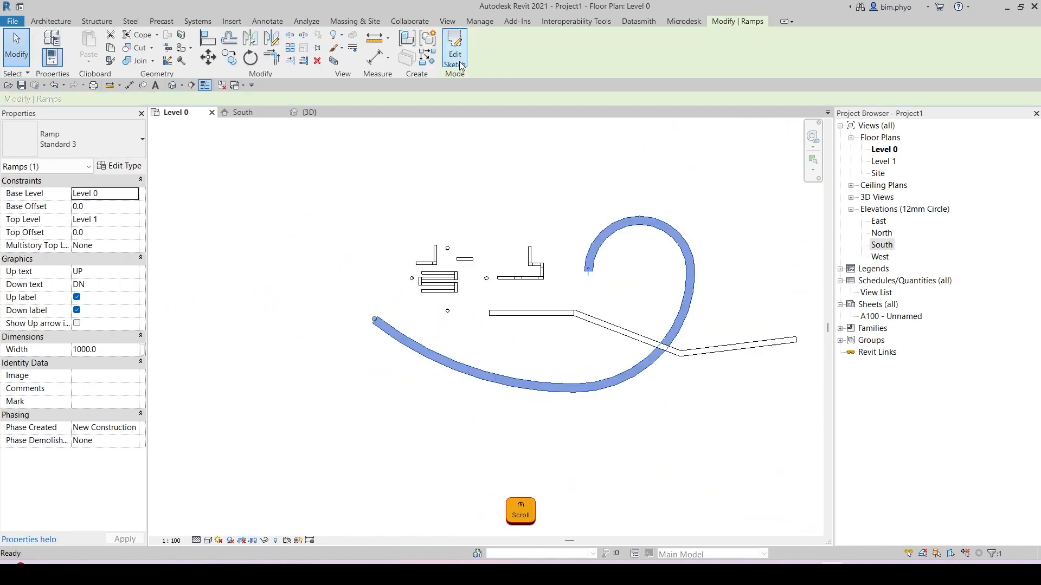
Step: Inspect the finished curved ramp and its ends in the Level 0 plan
scroll(602, 279, up, 5)
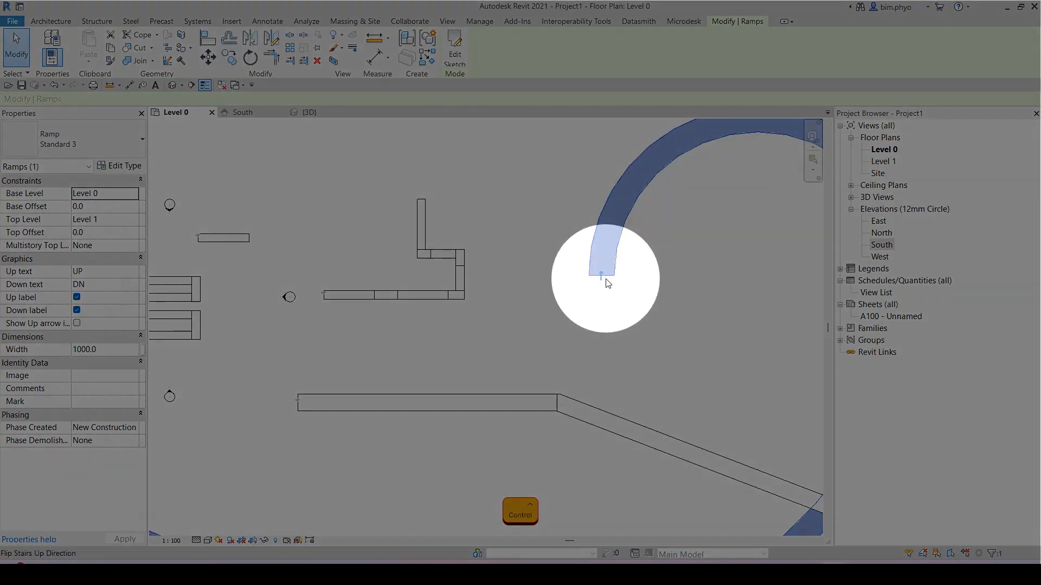
key(Escape)
scroll(608, 283, down, 3)
middle_drag(439, 358, 593, 336)
scroll(382, 352, up, 9)
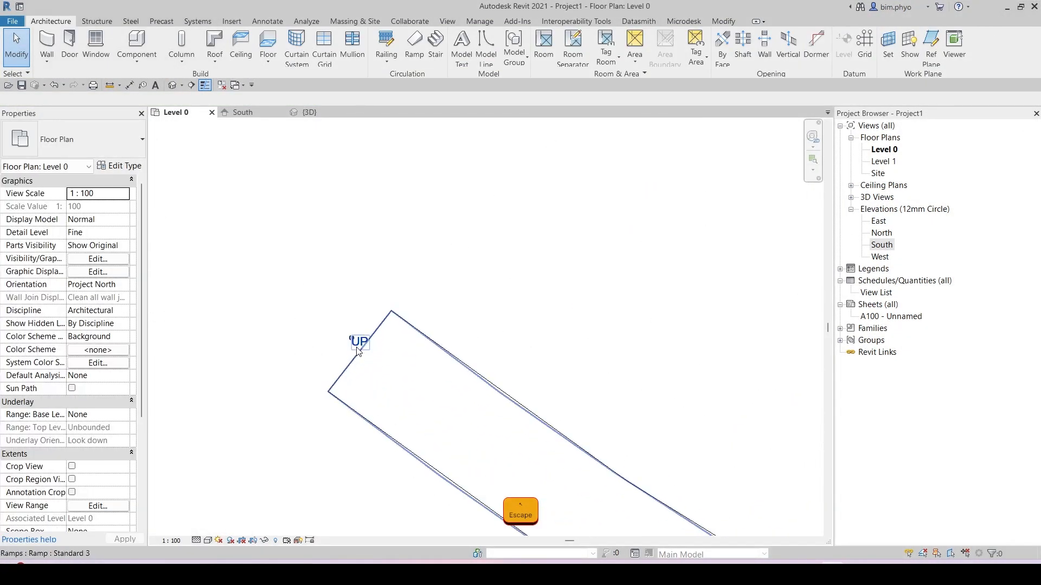
scroll(366, 347, down, 6)
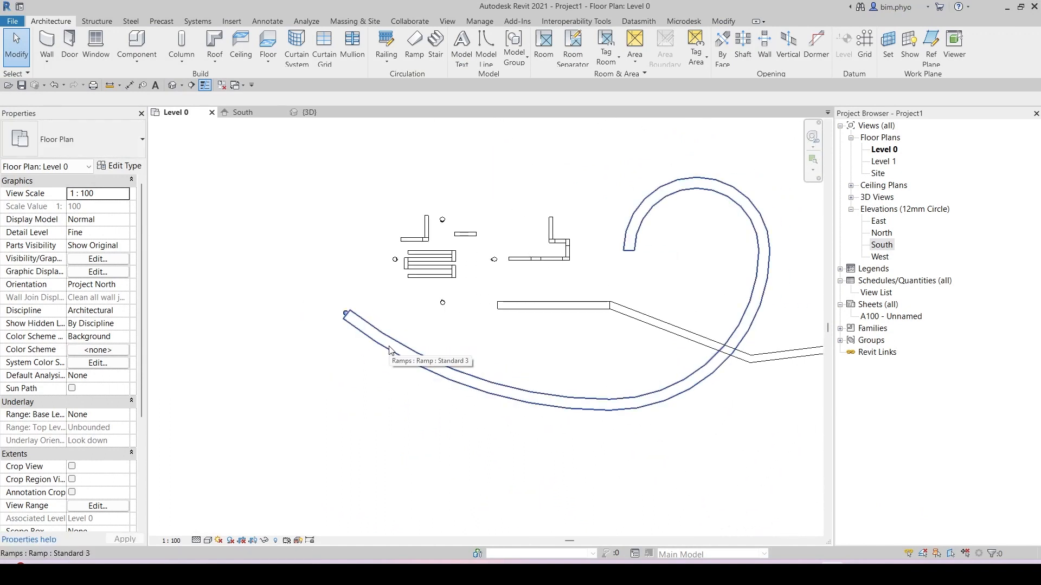
scroll(354, 337, up, 5)
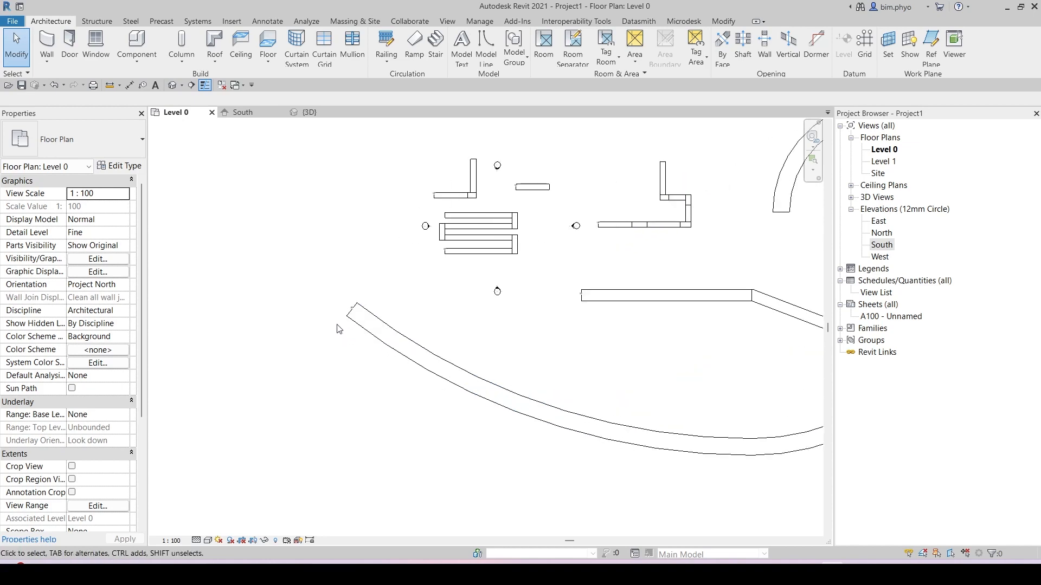
key(e)
key(l)
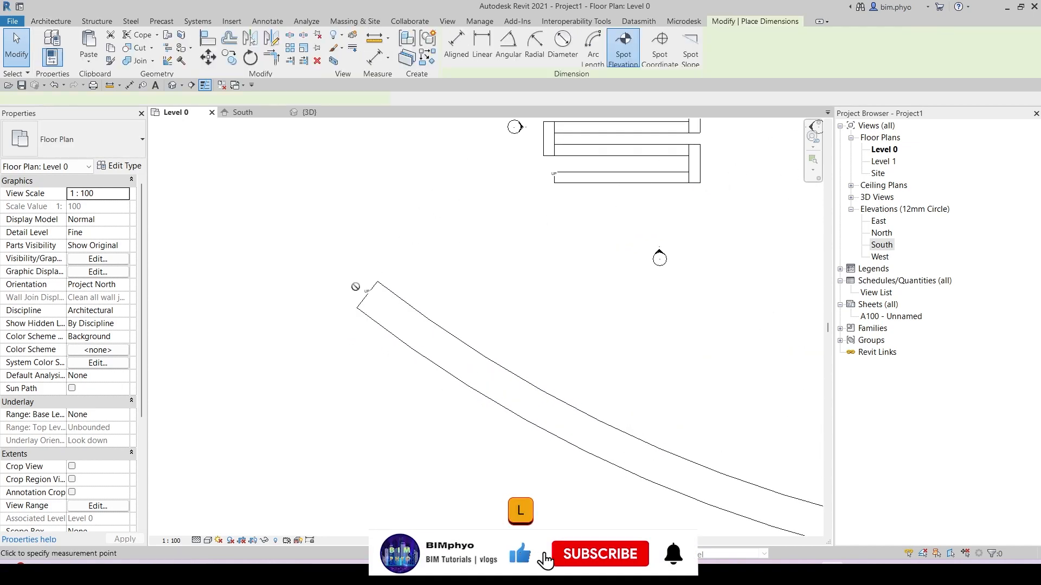
scroll(352, 311, up, 4)
scroll(356, 306, down, 6)
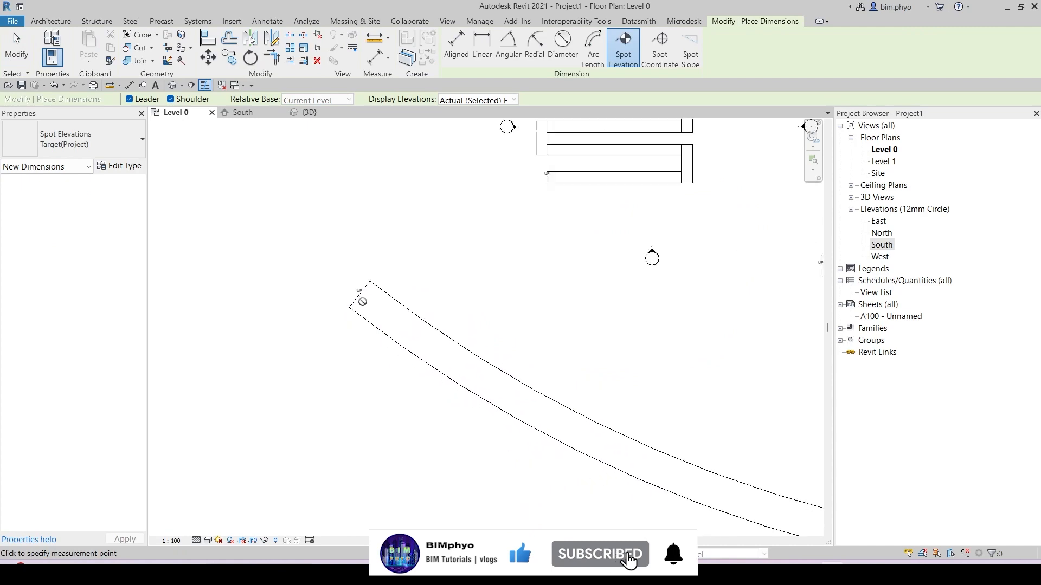
scroll(574, 282, up, 5)
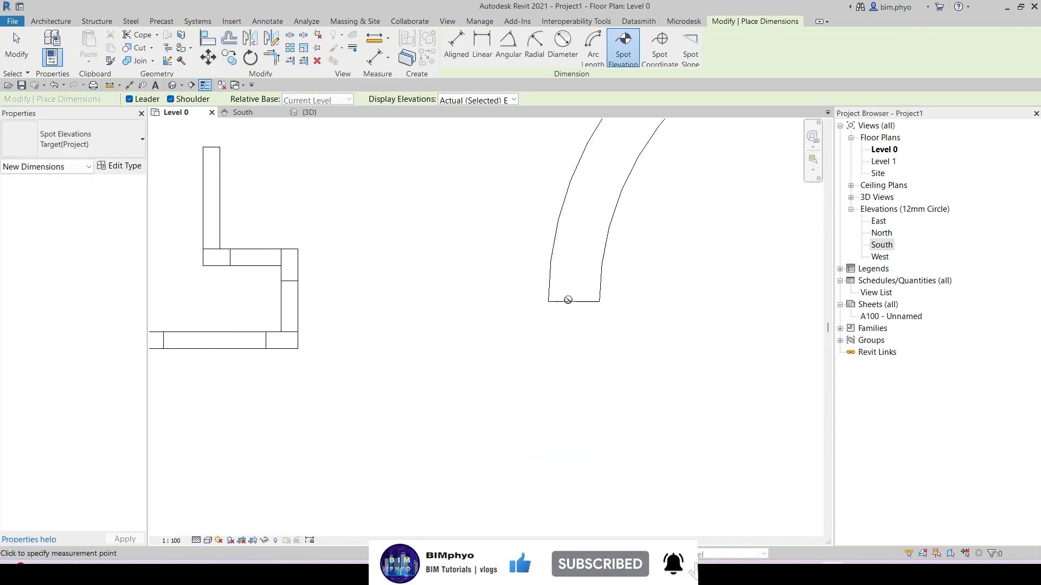
scroll(569, 298, down, 5)
key(Escape)
key(Escape)
scroll(518, 241, down, 2)
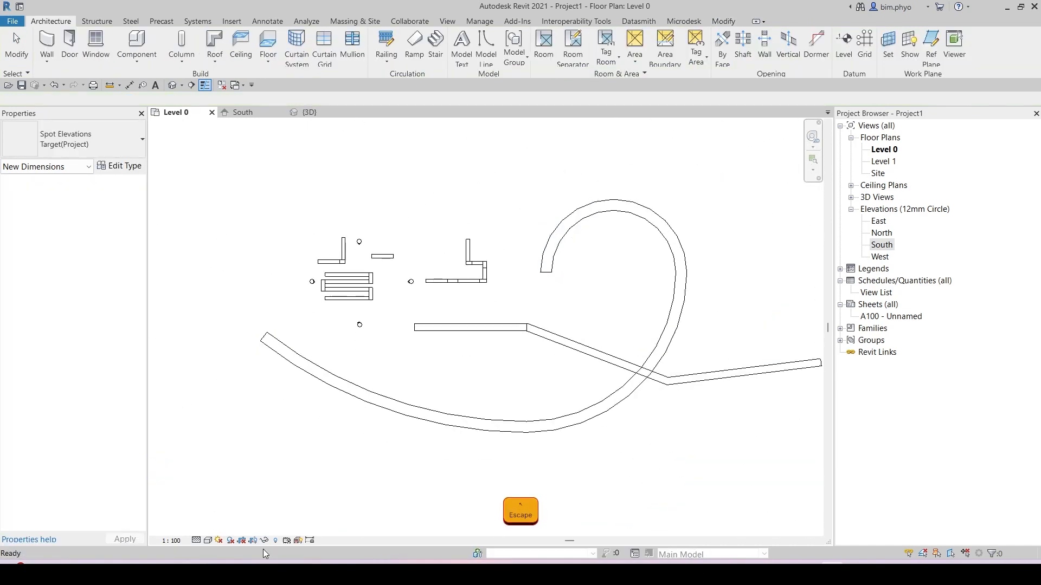
Step: Switch the Level 0 plan's visual style to Shaded
click(207, 541)
click(232, 515)
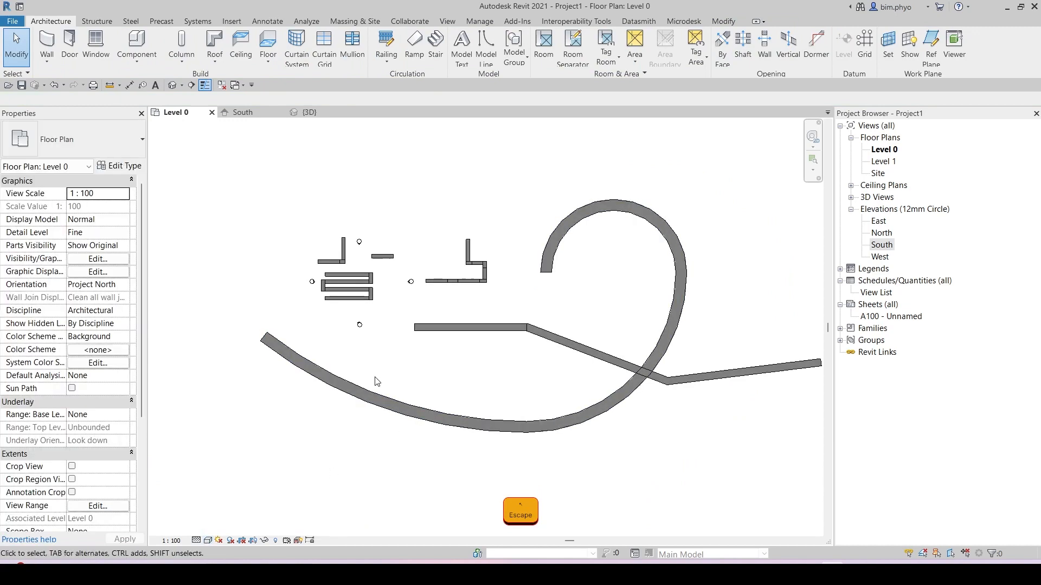
scroll(409, 328, up, 4)
key(e)
key(l)
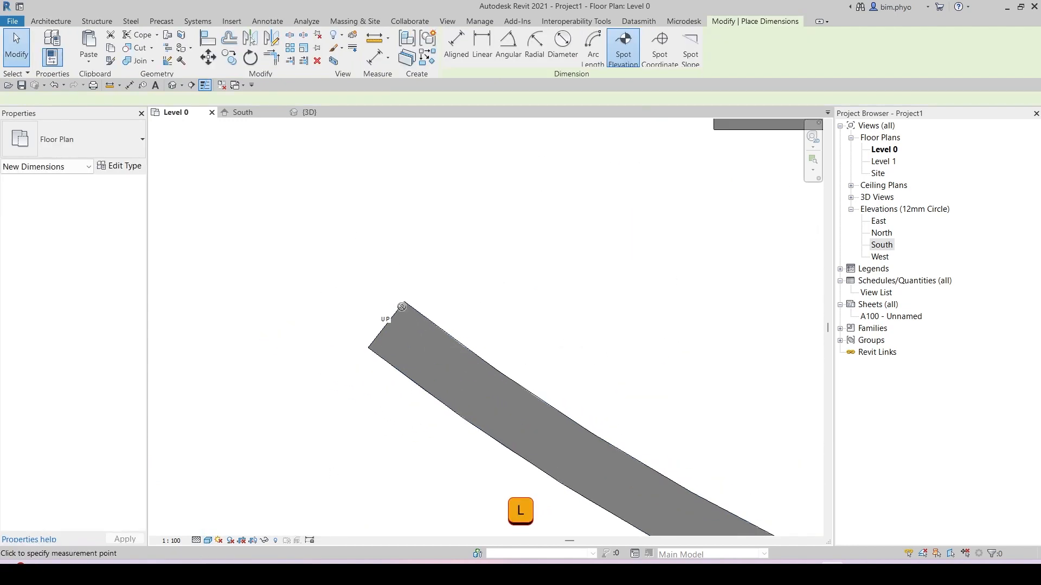
scroll(704, 397, down, 4)
scroll(430, 337, up, 2)
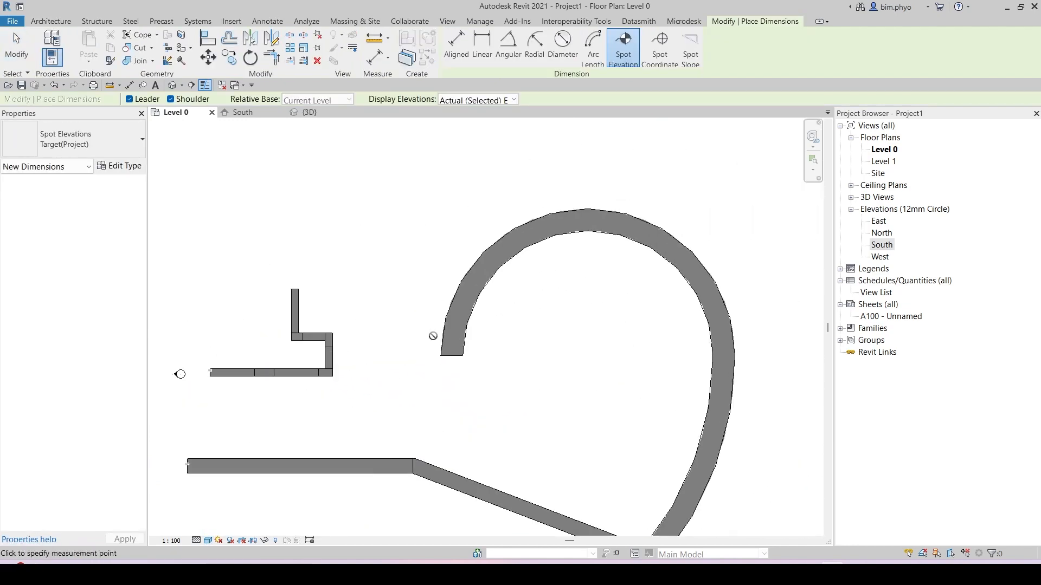
scroll(449, 352, up, 2)
scroll(453, 327, down, 3)
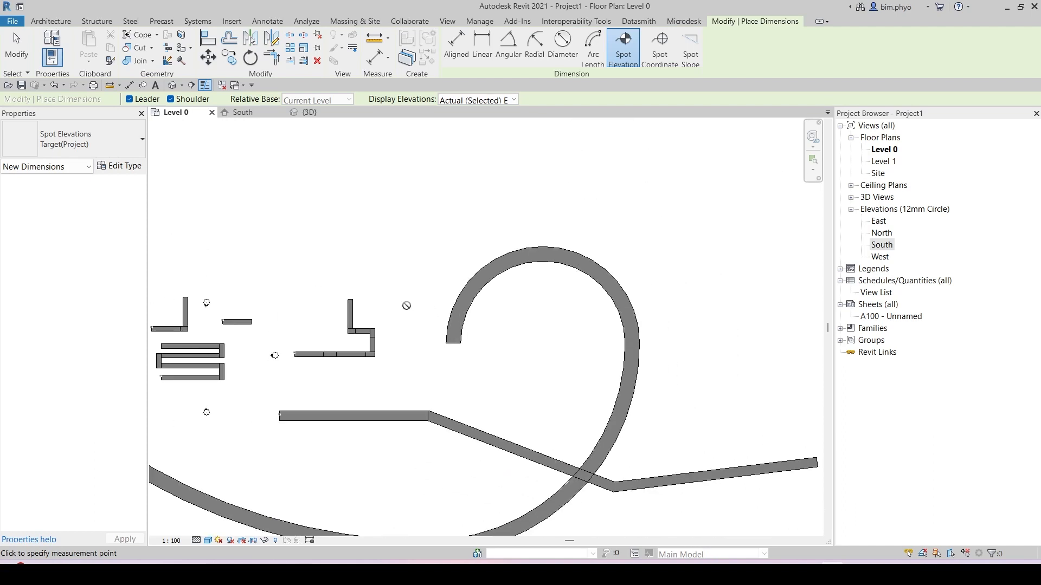
middle_drag(388, 334, 470, 269)
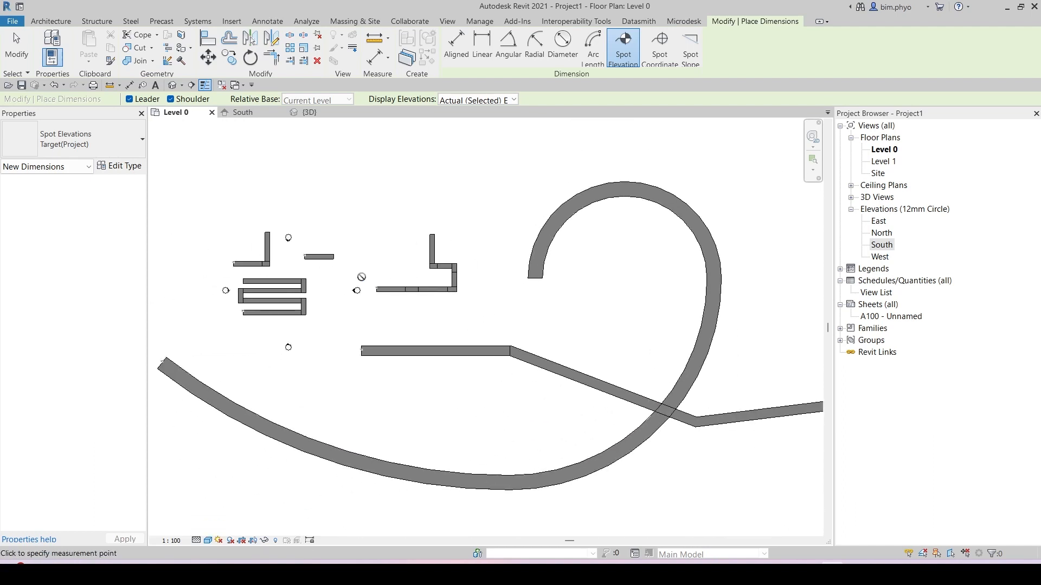
Step: Open the 3D view to examine the curved ramp
click(309, 113)
scroll(522, 378, down, 5)
scroll(485, 360, up, 2)
key(Escape)
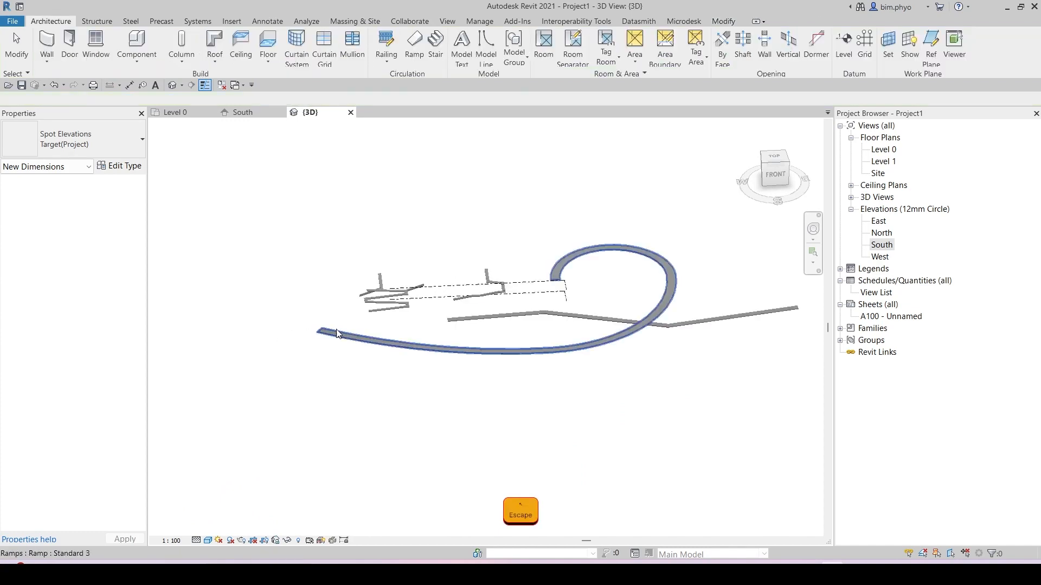
Step: Place spot elevations on the lower and upper ends of the curved ramp in the 3D view
key(e)
key(l)
scroll(314, 335, up, 5)
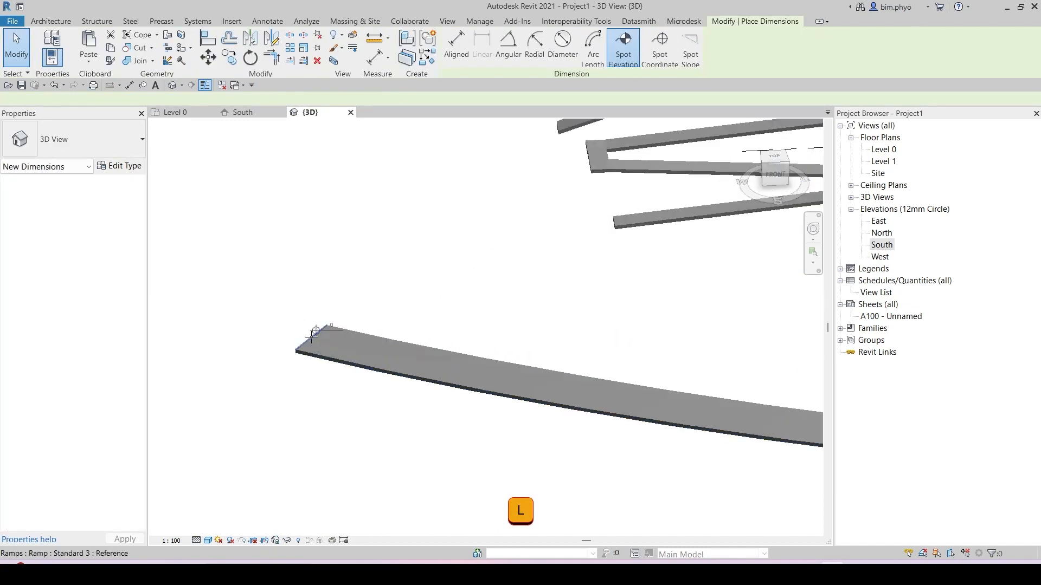
scroll(313, 334, up, 3)
click(315, 336)
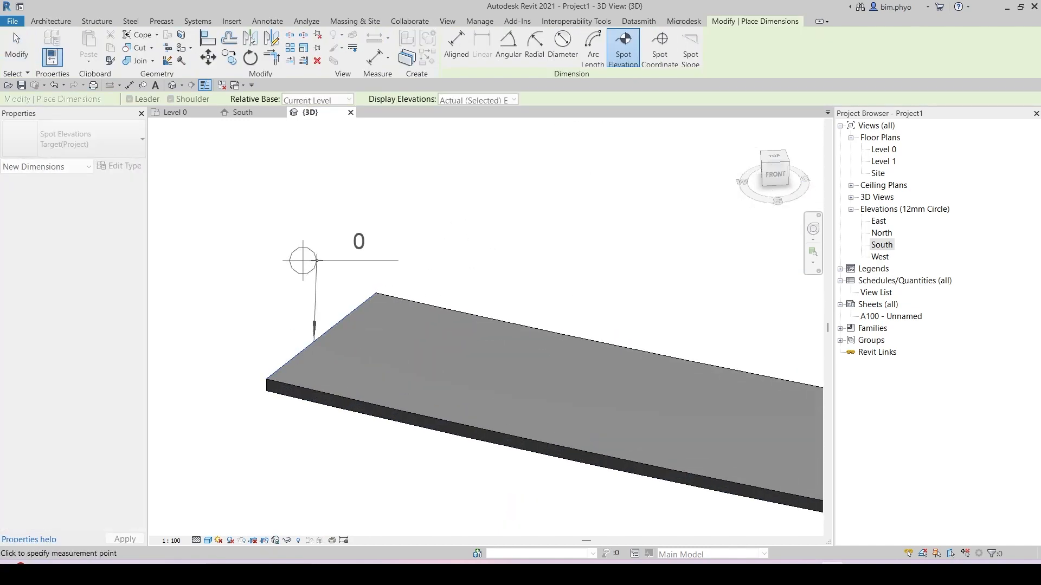
click(316, 259)
click(399, 251)
scroll(356, 282, down, 8)
middle_drag(600, 286, 393, 343)
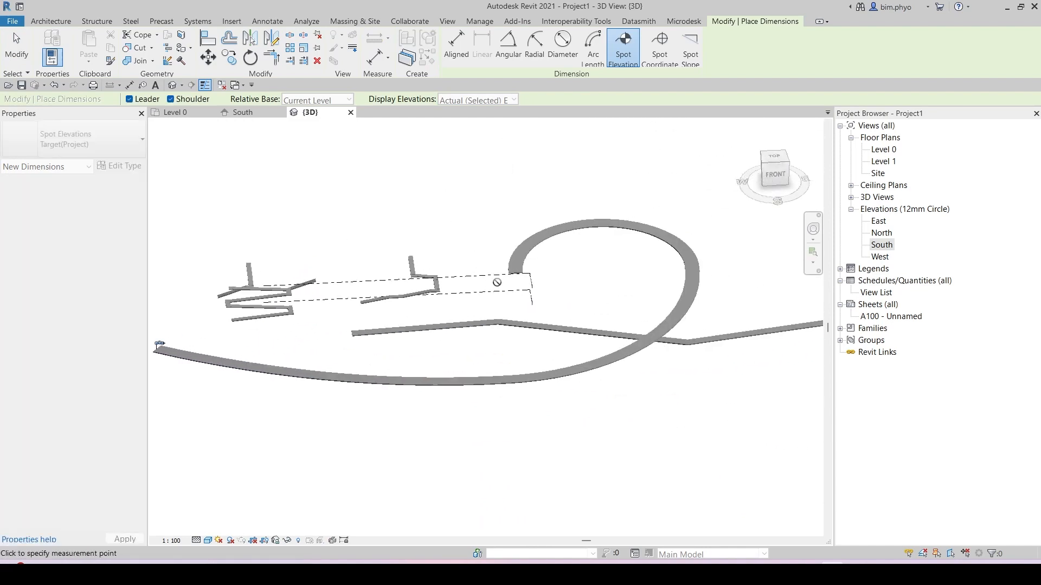
scroll(497, 282, up, 4)
scroll(496, 282, down, 3)
key(Escape)
Step: Orbit around the curved ramp to examine it from different angles
scroll(524, 352, down, 2)
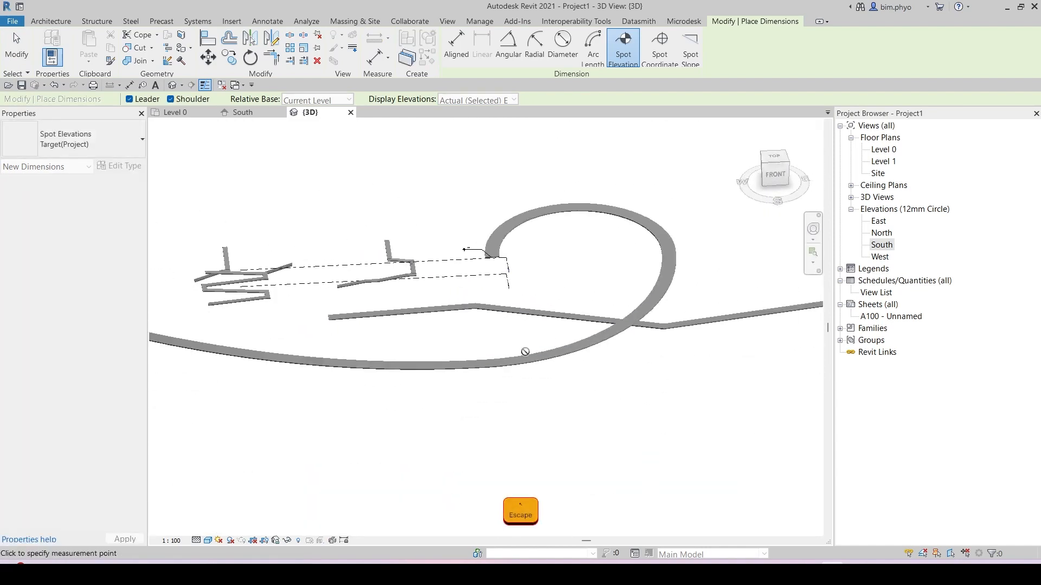
shift+middle_drag(525, 352, 655, 419)
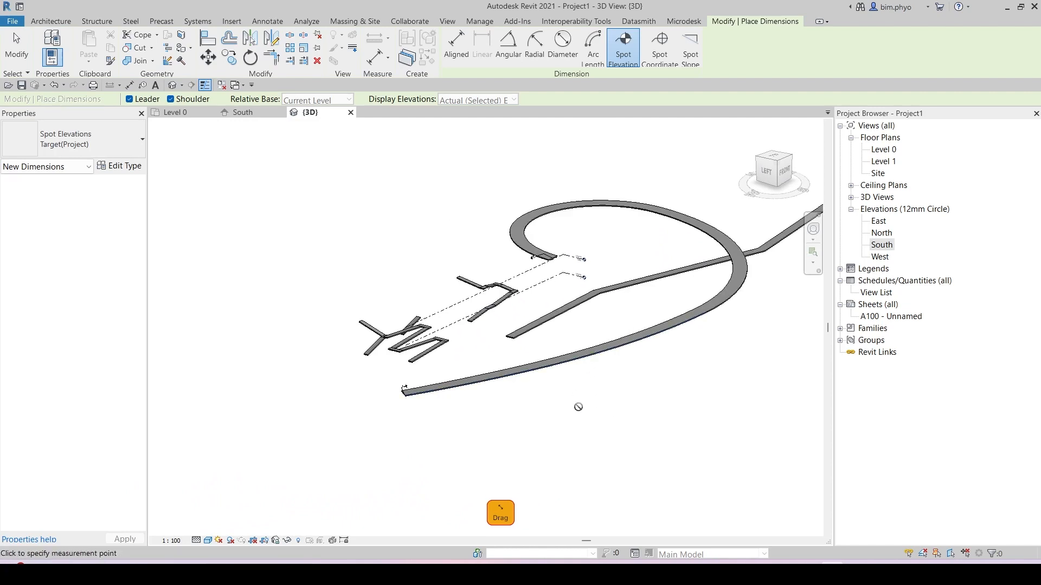
key(Escape)
click(598, 367)
shift+middle_drag(598, 366, 568, 339)
scroll(485, 351, up, 3)
scroll(489, 333, down, 3)
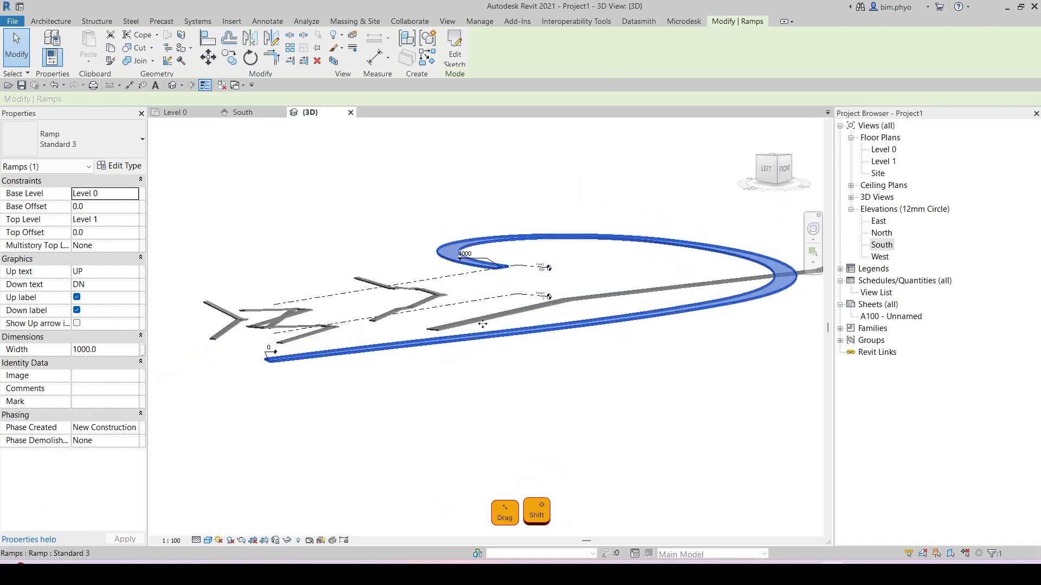
shift+middle_drag(664, 370, 280, 338)
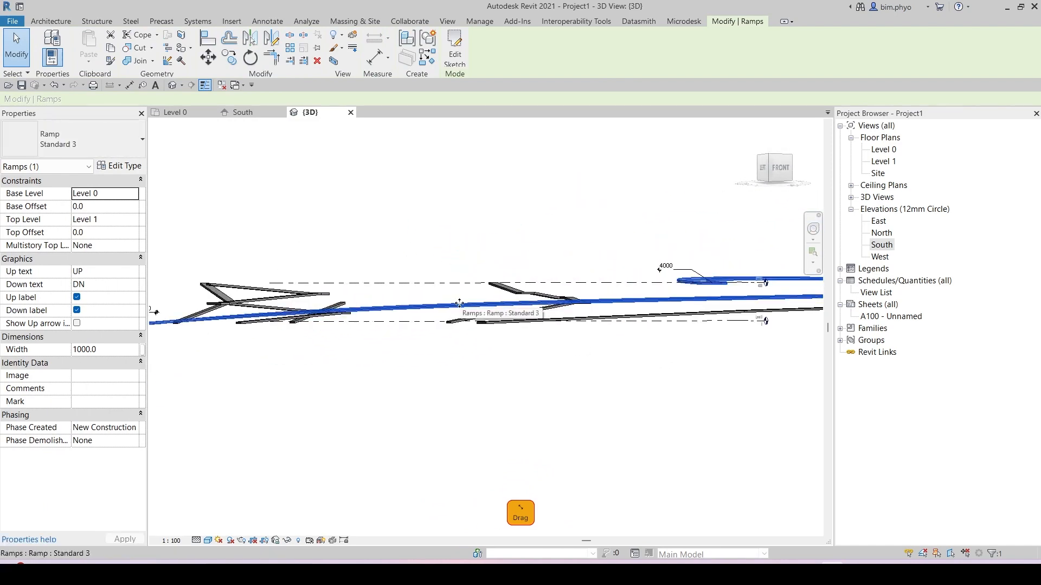
shift+middle_drag(466, 312, 495, 391)
key(Escape)
Step: Use Spot Elevation to check heights at points along the curved ramp's surface
key(e)
key(l)
scroll(495, 391, up, 6)
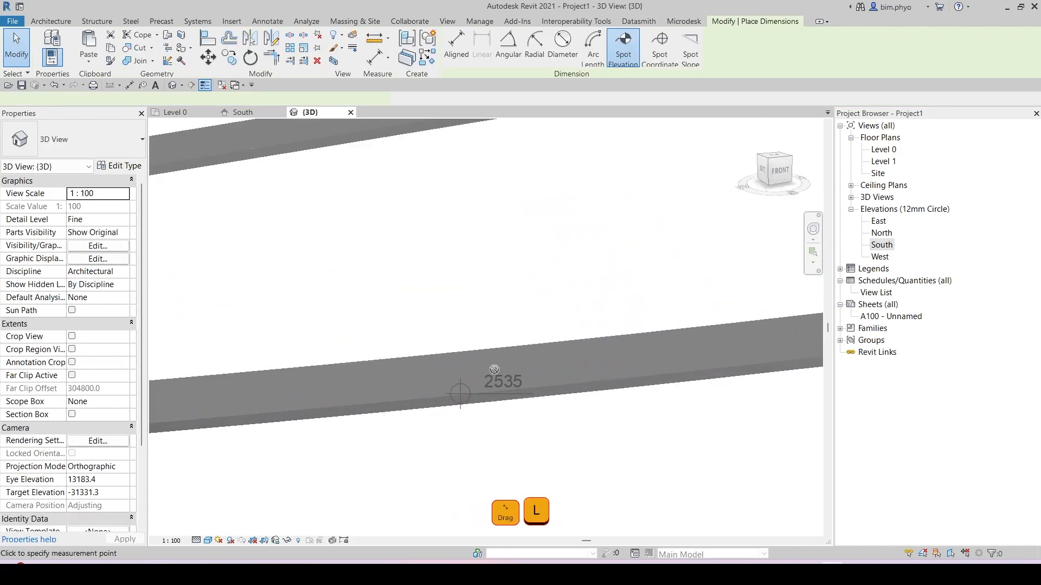
mouse_move(505, 378)
shift+middle_down()
mouse_move(594, 374)
mouse_move(530, 378)
mouse_move(671, 328)
mouse_move(661, 293)
mouse_move(668, 304)
mouse_move(601, 256)
mouse_move(553, 332)
shift+middle_up()
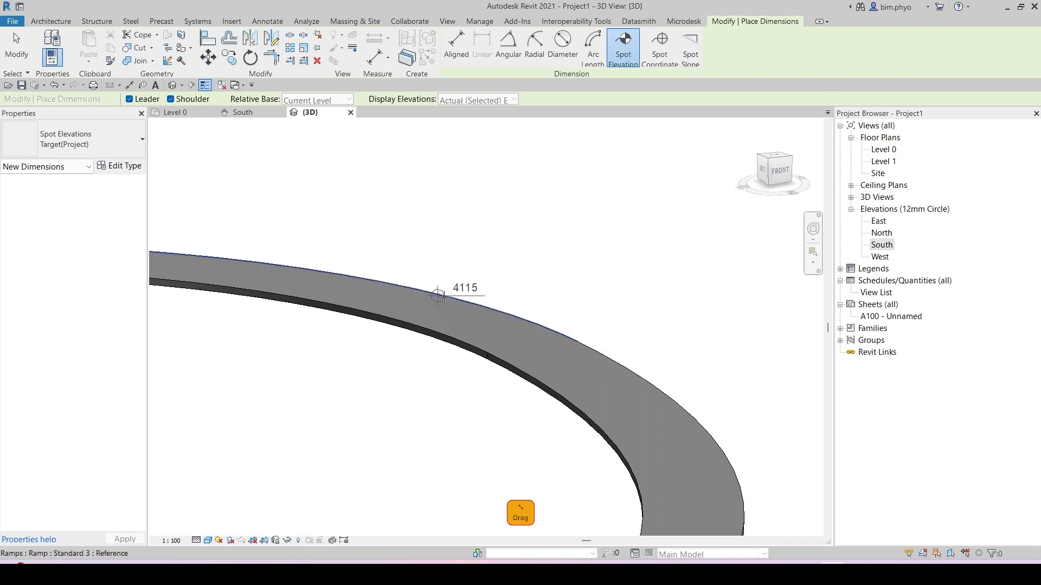
middle_drag(379, 277, 788, 364)
scroll(709, 337, down, 2)
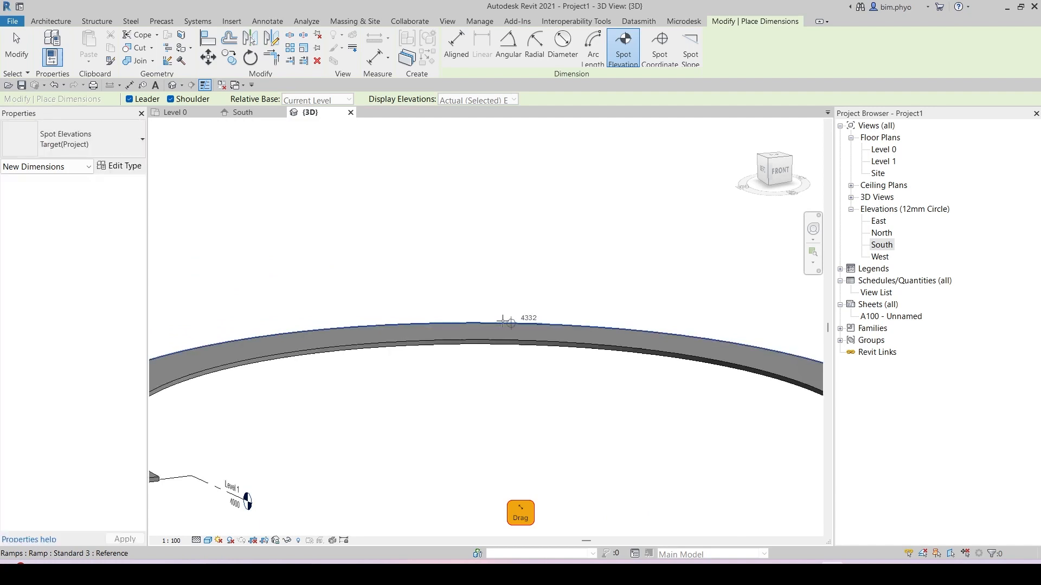
middle_drag(444, 327, 692, 299)
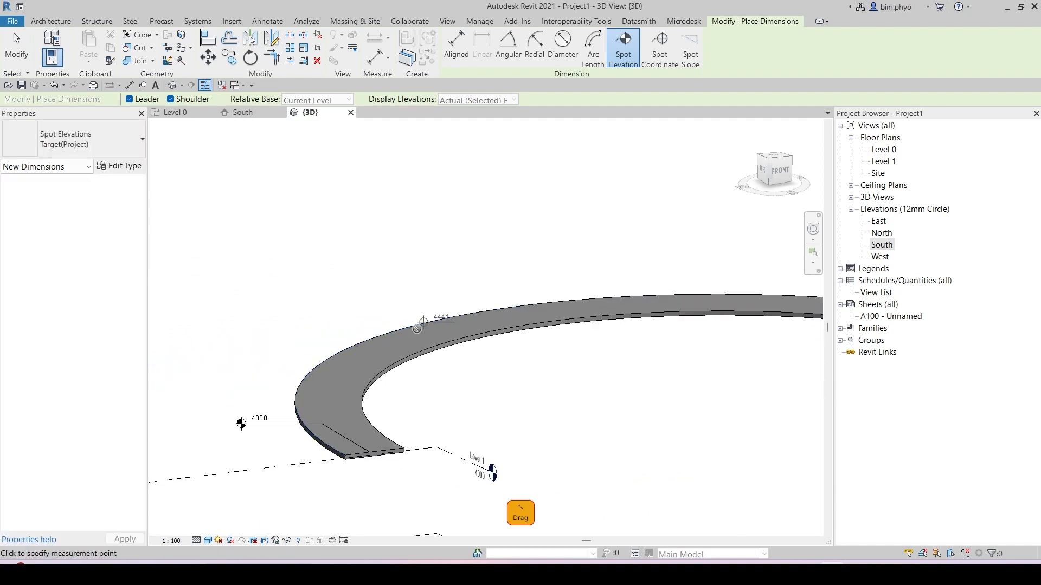
scroll(390, 451, up, 3)
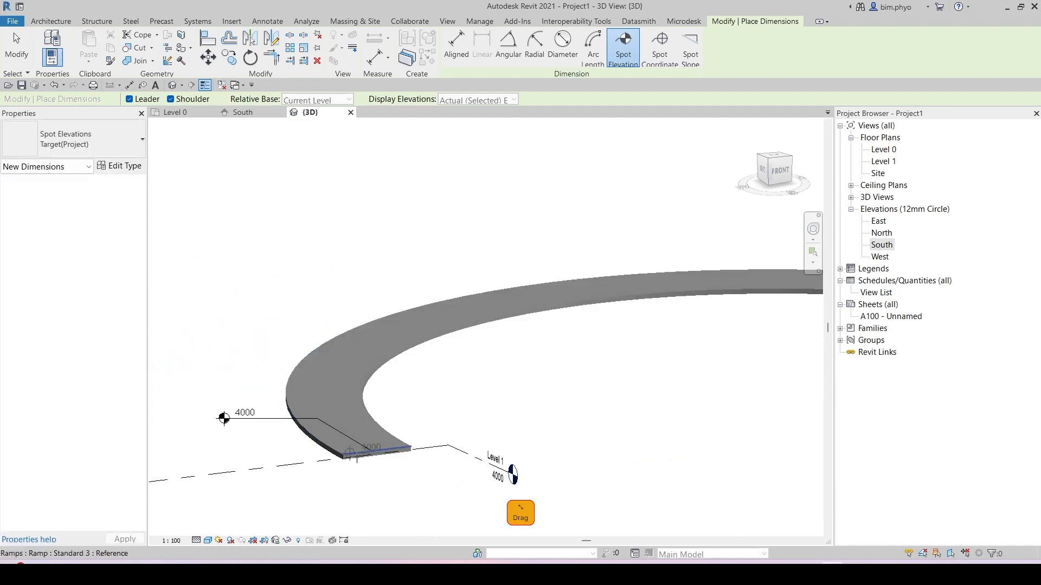
scroll(690, 464, down, 8)
middle_drag(678, 387, 484, 276)
key(Escape)
Step: Select the curved ramp and review its type properties
click(594, 328)
shift+middle_drag(594, 328, 574, 406)
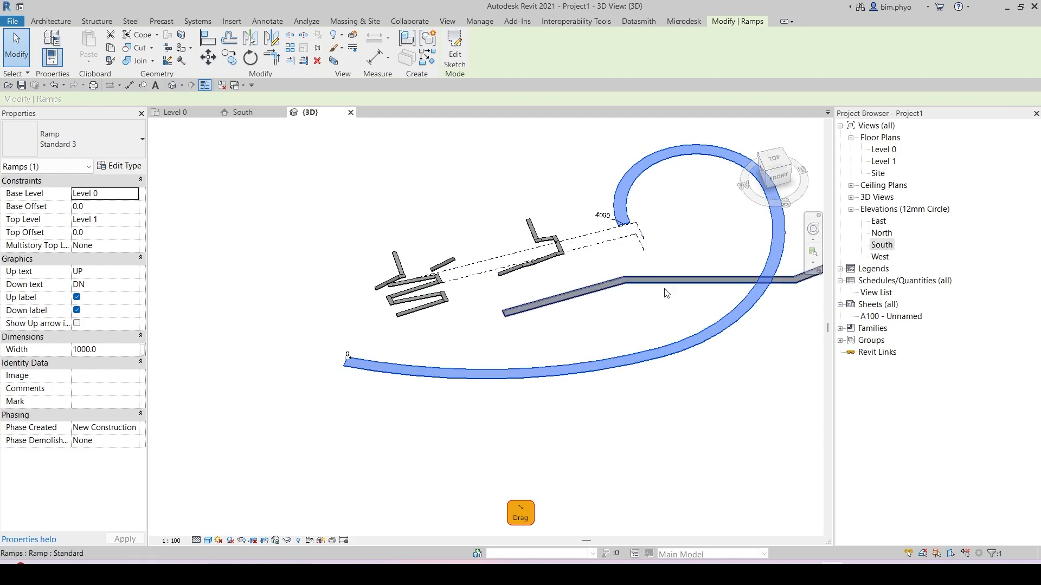
middle_drag(679, 279, 666, 293)
click(113, 166)
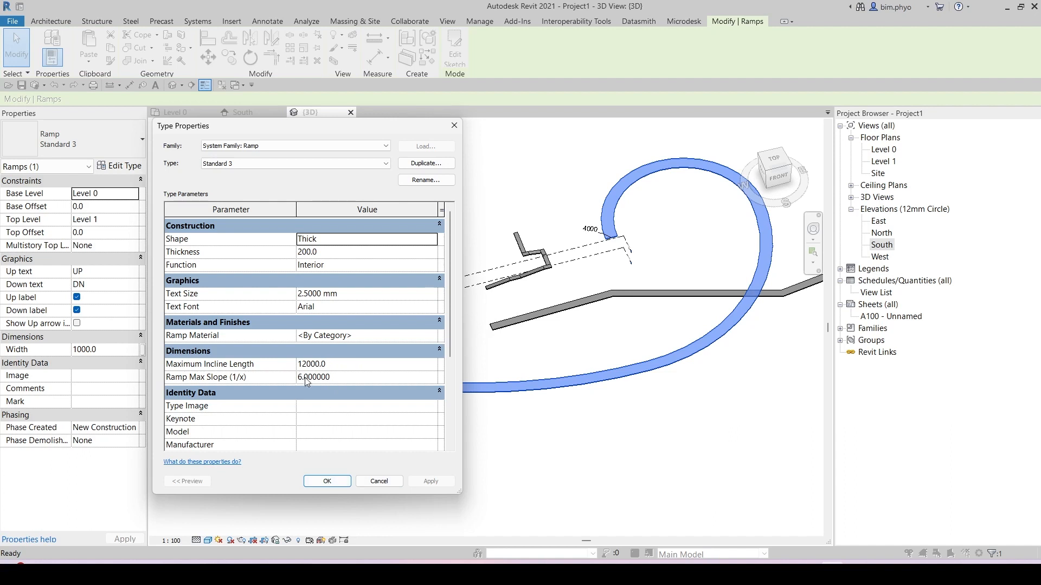
click(454, 126)
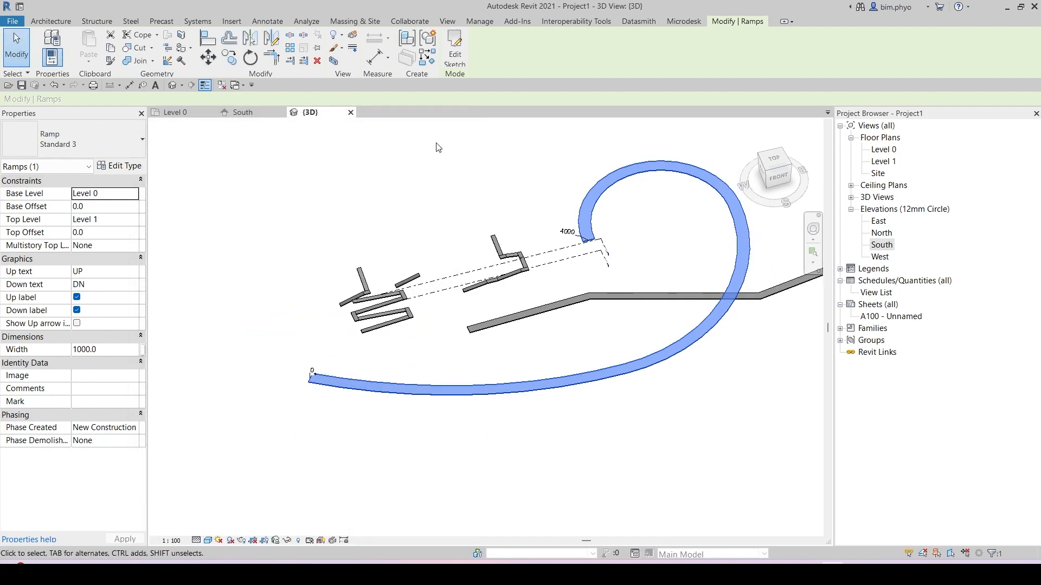
Step: Open the curved ramp's sketch and examine its individual boundary segments
click(456, 52)
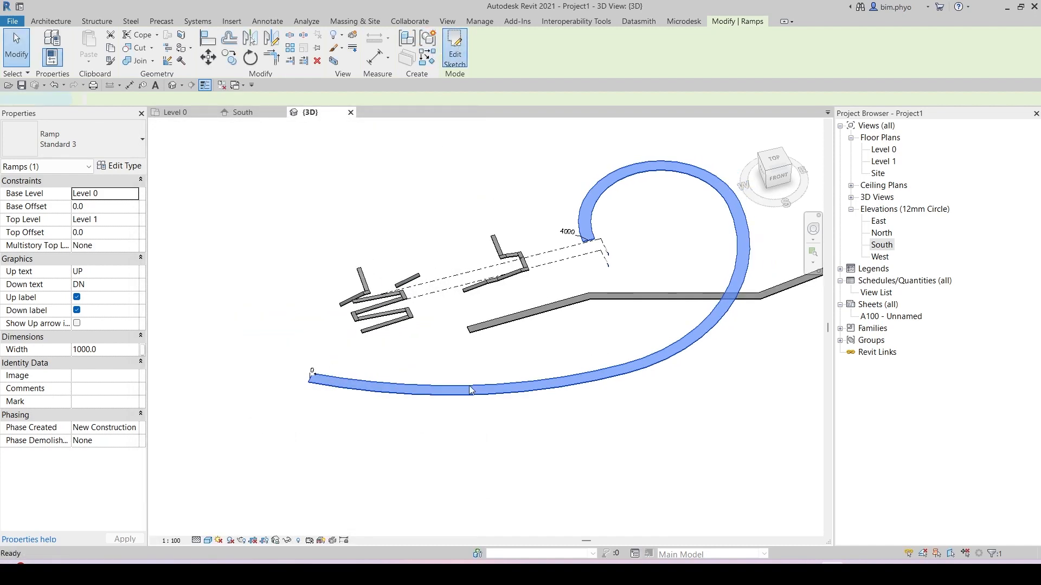
click(559, 372)
scroll(645, 365, down, 2)
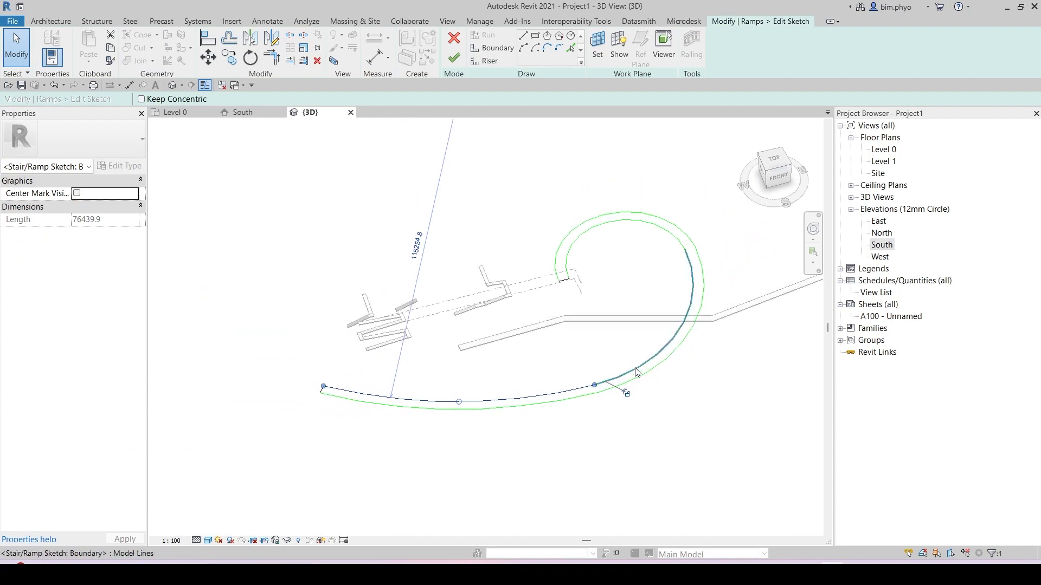
click(641, 360)
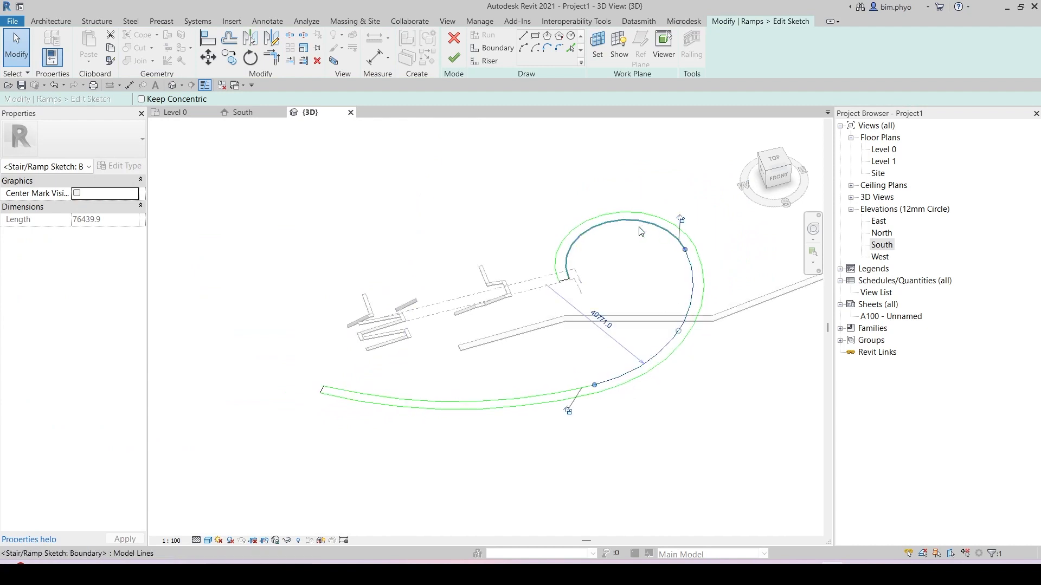
click(640, 237)
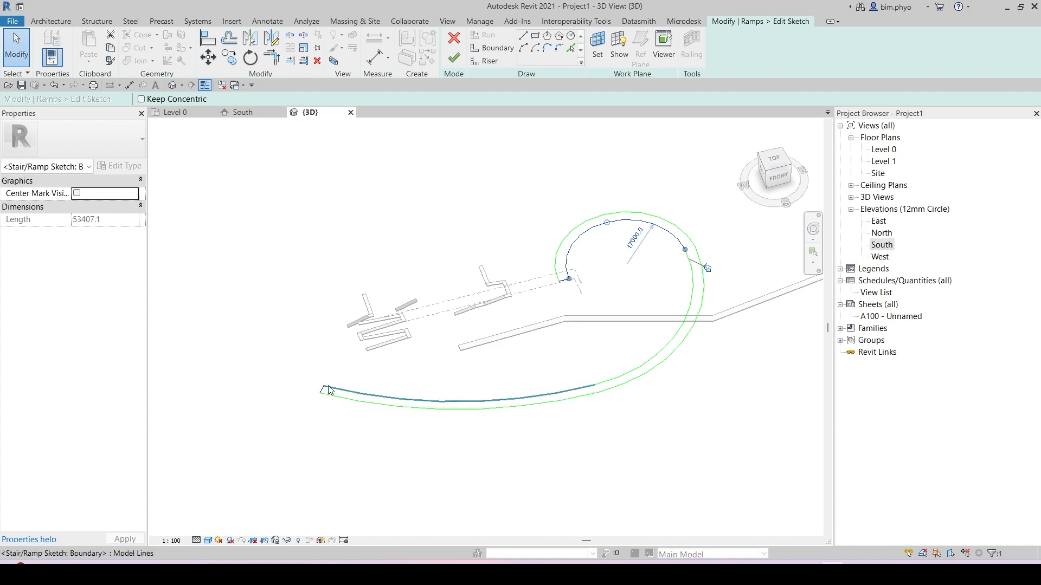
click(414, 408)
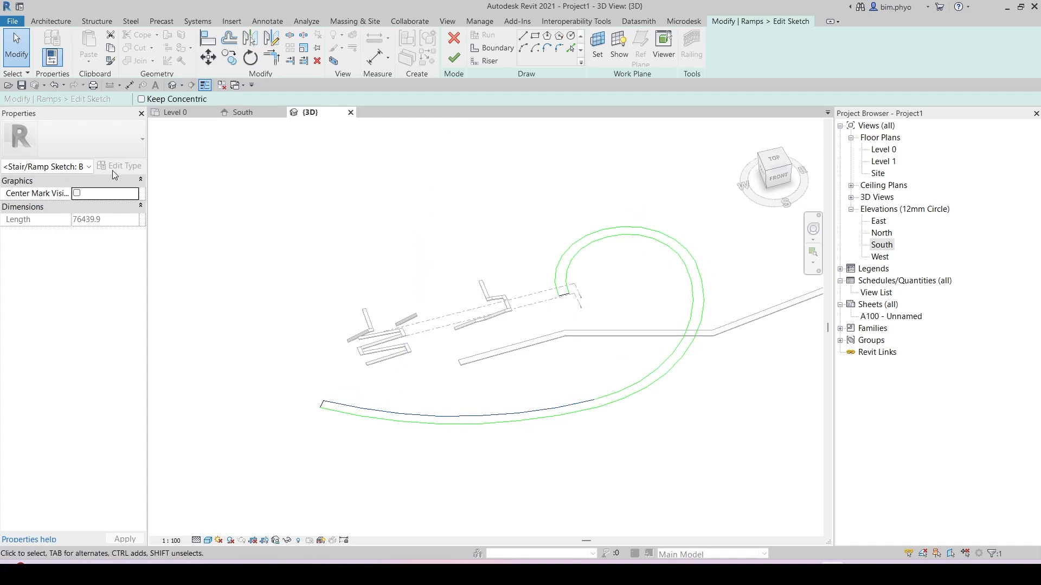
key(Escape)
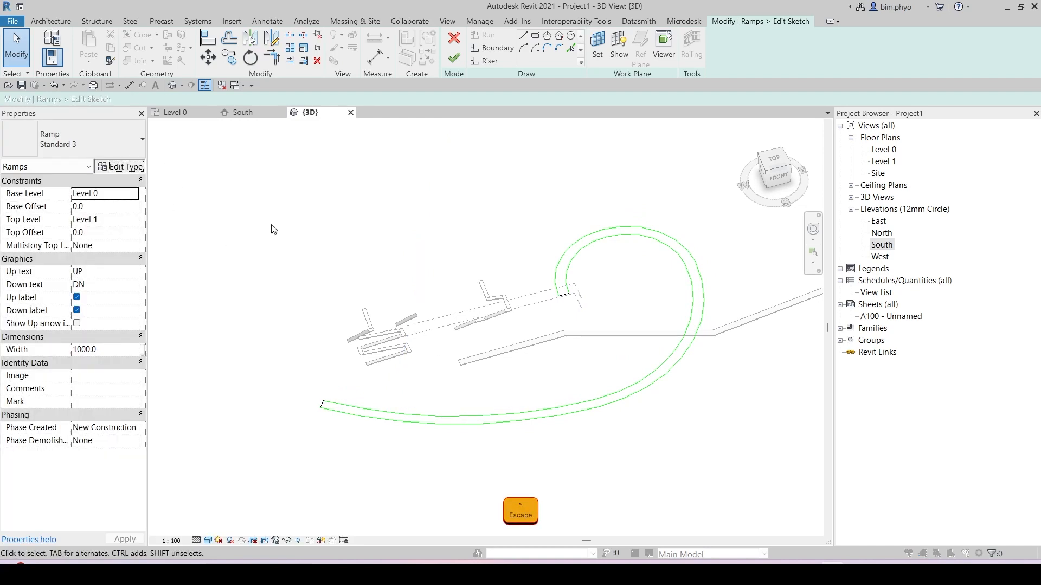
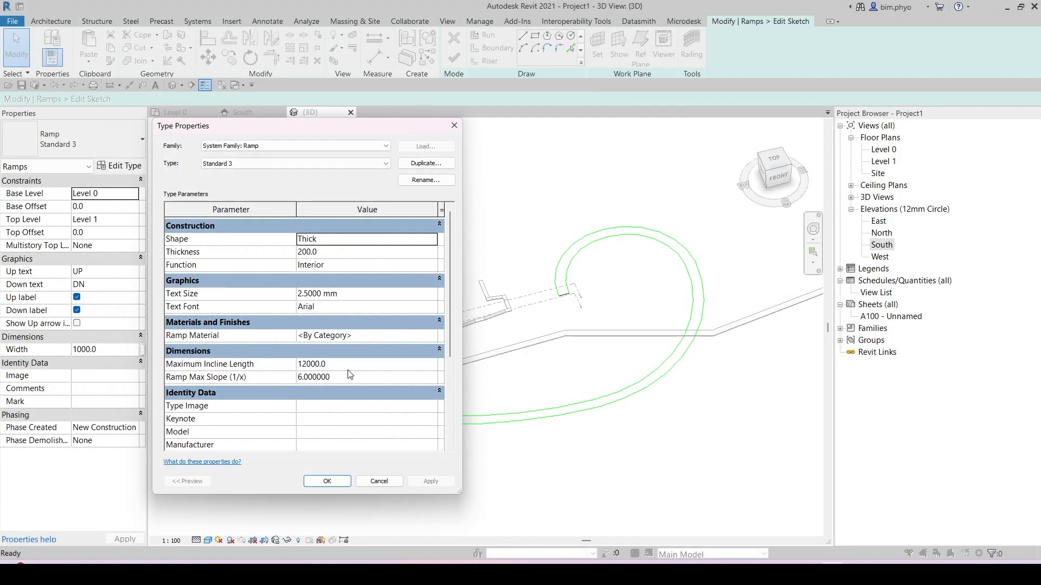
Step: Close the type dialog, finish the curved ramp's sketch without changes and orbit around the ramp in 3D
click(325, 481)
click(532, 418)
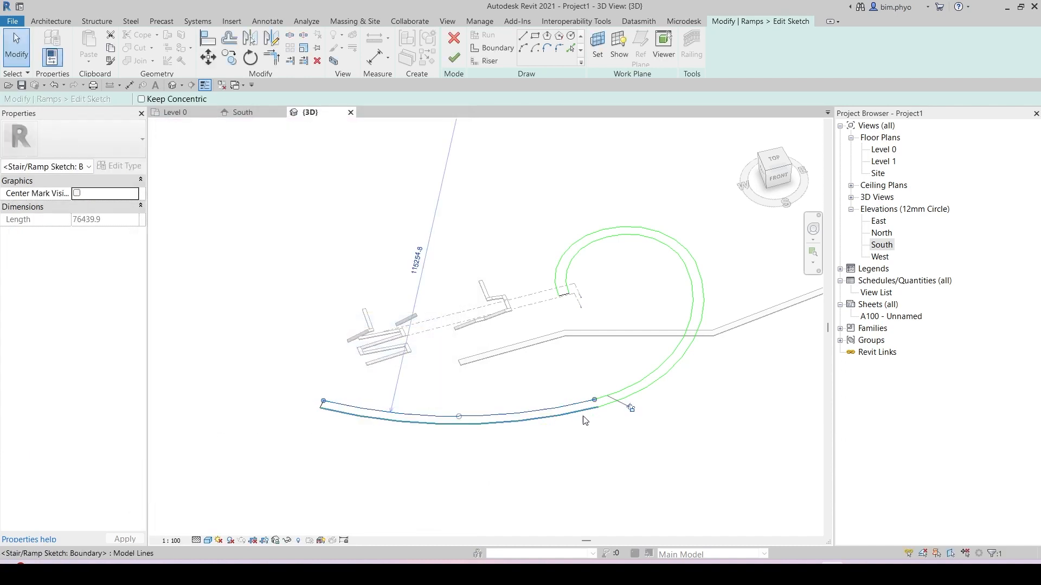
middle_drag(584, 421, 542, 429)
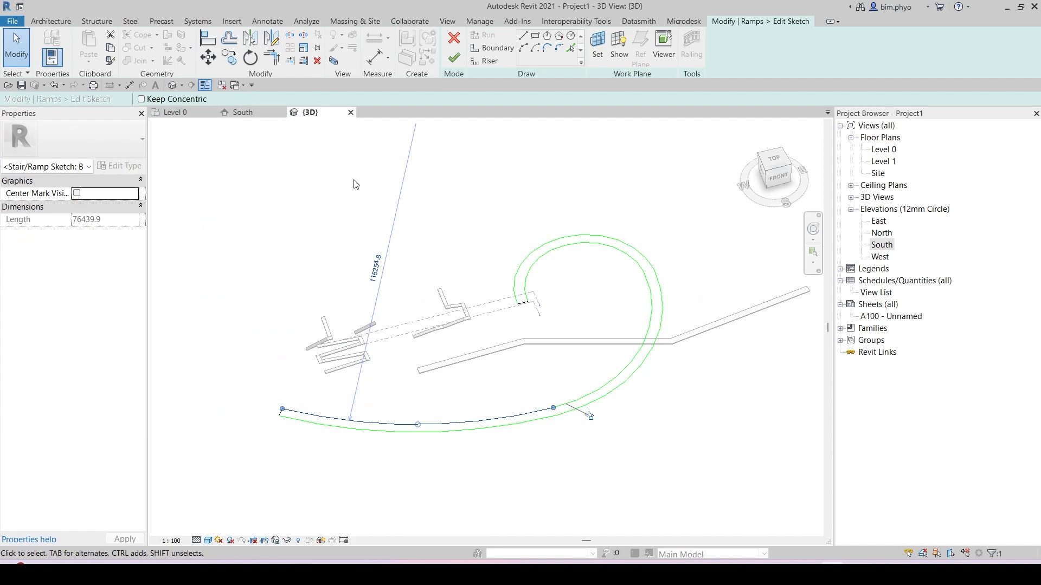
click(454, 57)
mouse_move(542, 412)
shift+middle_down()
mouse_move(497, 343)
mouse_move(532, 397)
mouse_move(591, 295)
shift+middle_up()
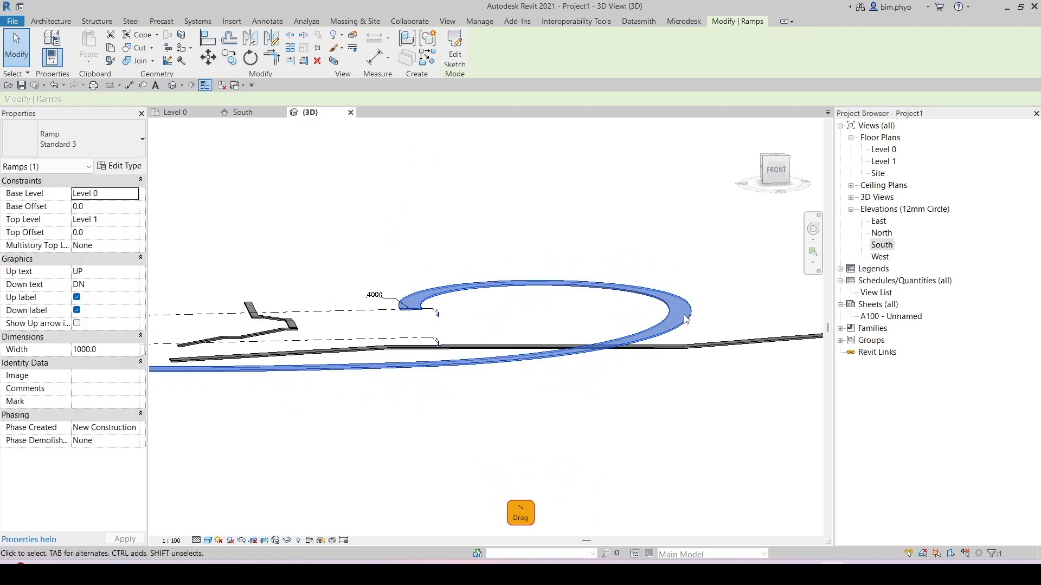
shift+middle_drag(686, 319, 673, 300)
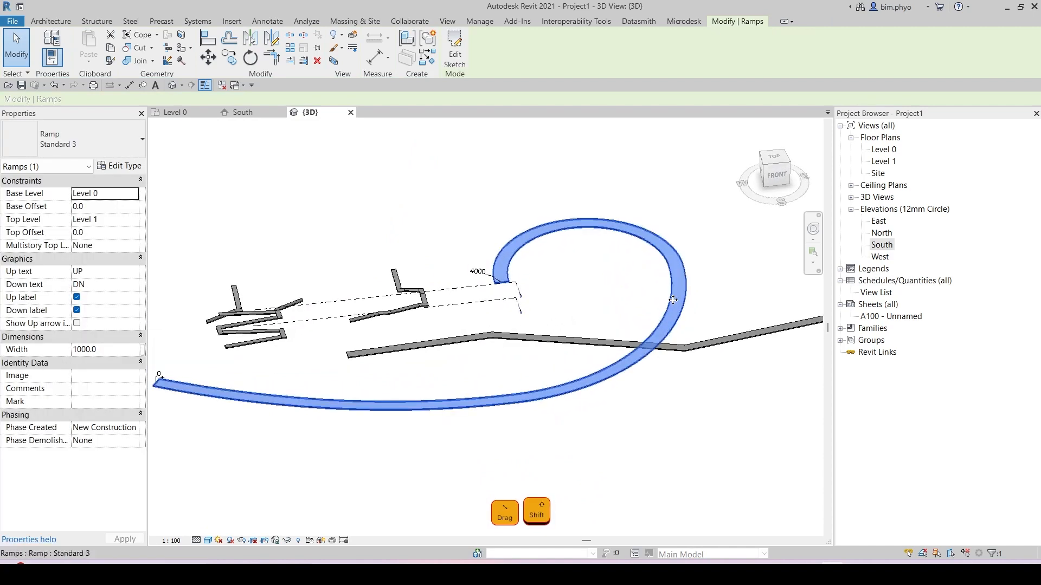
scroll(675, 295, up, 5)
Step: Place spot elevations on the curved ramp's surface near its upper end to check its heights
key(Escape)
key(e)
key(l)
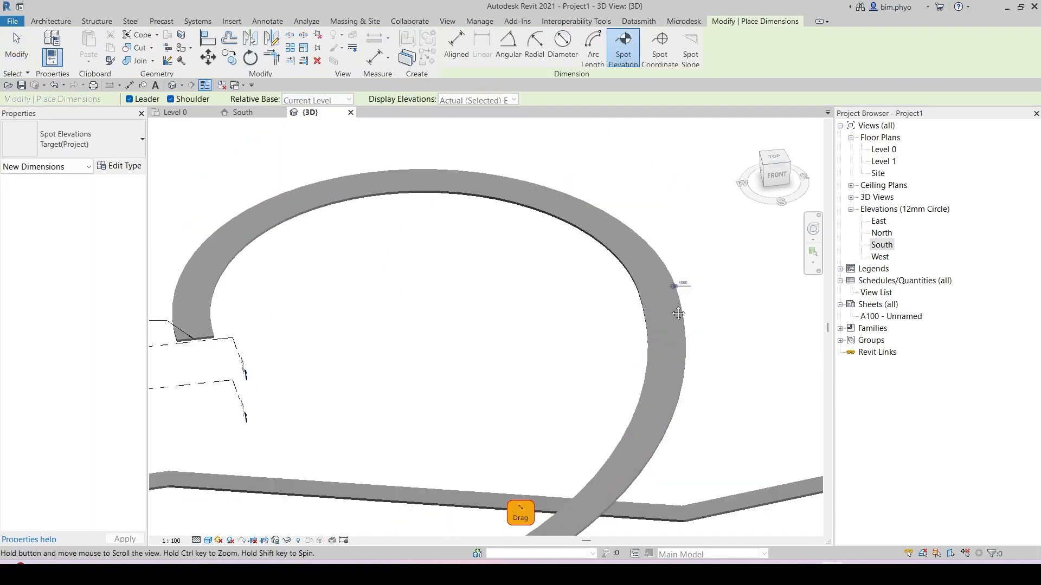
scroll(670, 306, up, 4)
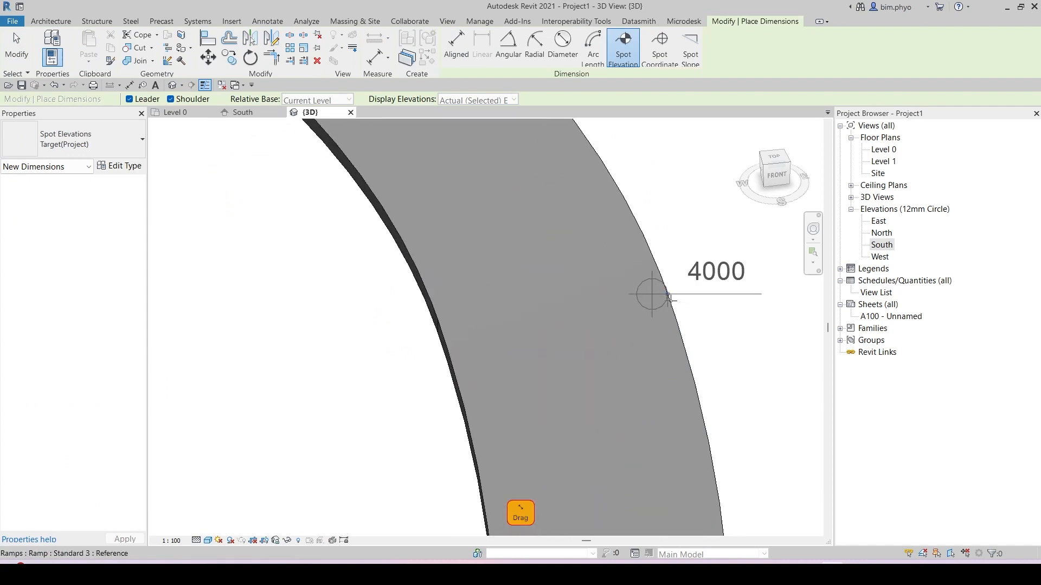
scroll(670, 296, down, 6)
shift+middle_drag(673, 298, 725, 304)
scroll(659, 332, up, 2)
scroll(703, 320, down, 3)
scroll(721, 305, up, 2)
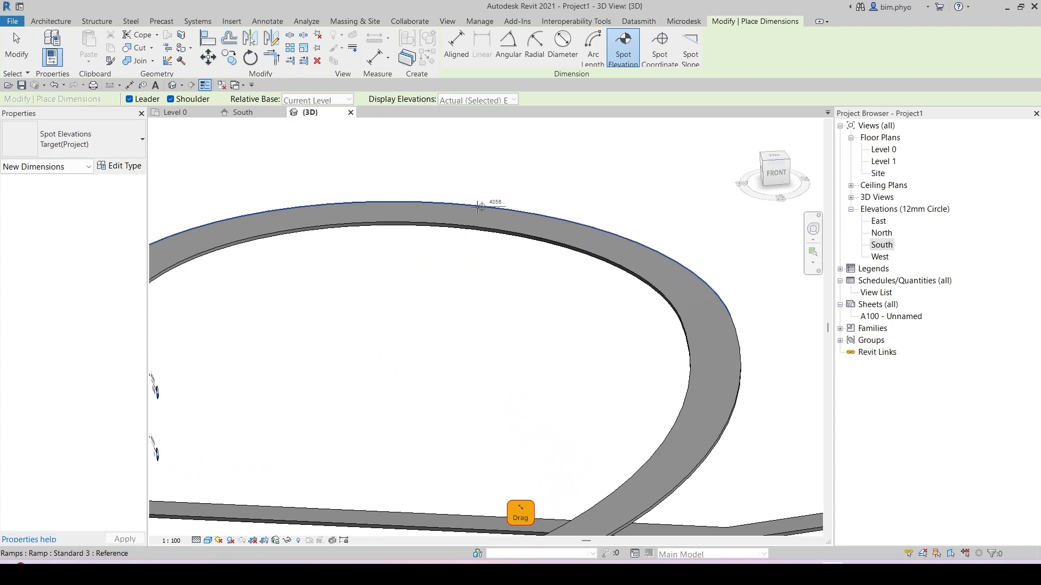
middle_drag(471, 207, 677, 211)
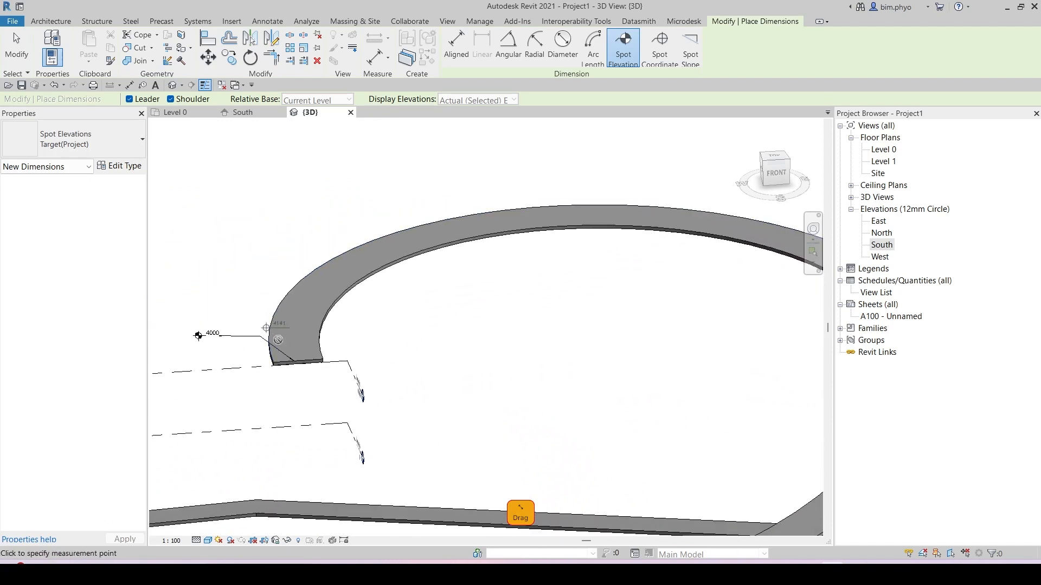
scroll(303, 359, up, 3)
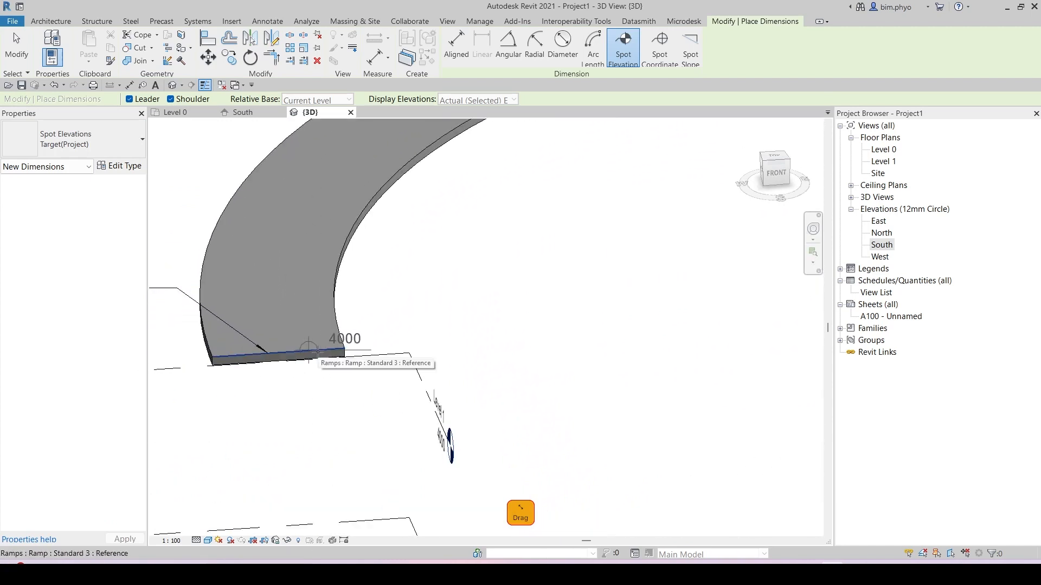
scroll(465, 251, down, 5)
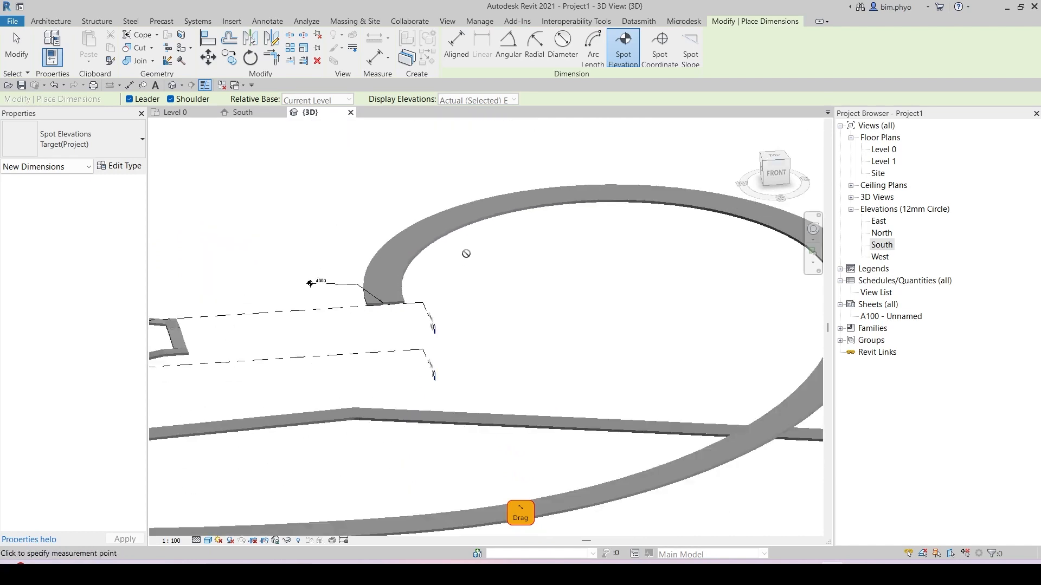
key(Escape)
Step: Select the curved ramp, open its type properties and pick the Ramp Max Slope (1/x) value
shift+middle_drag(677, 287, 673, 353)
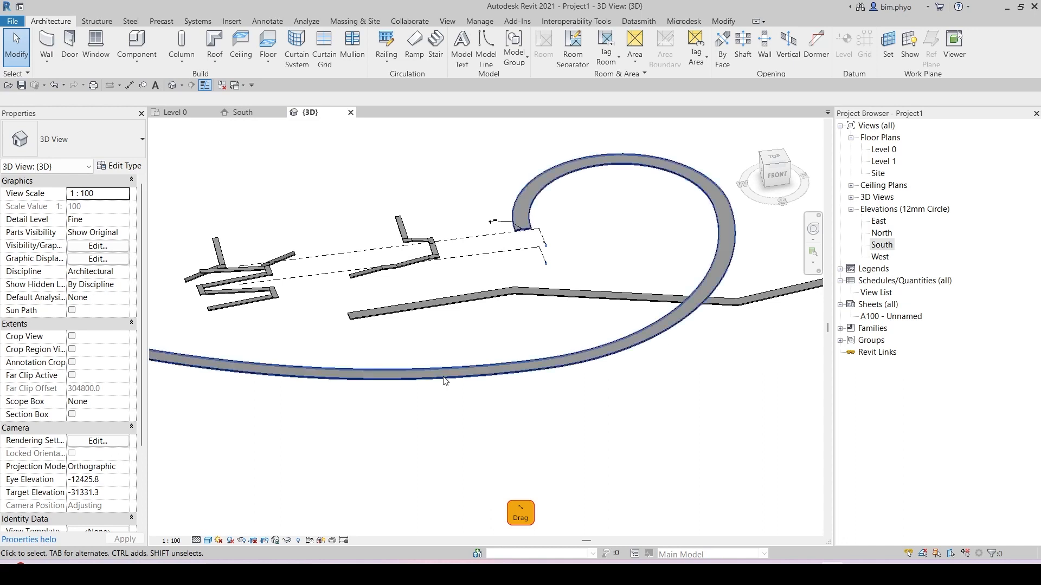
middle_drag(303, 391, 514, 403)
middle_drag(423, 373, 443, 391)
click(443, 390)
middle_drag(638, 409, 343, 395)
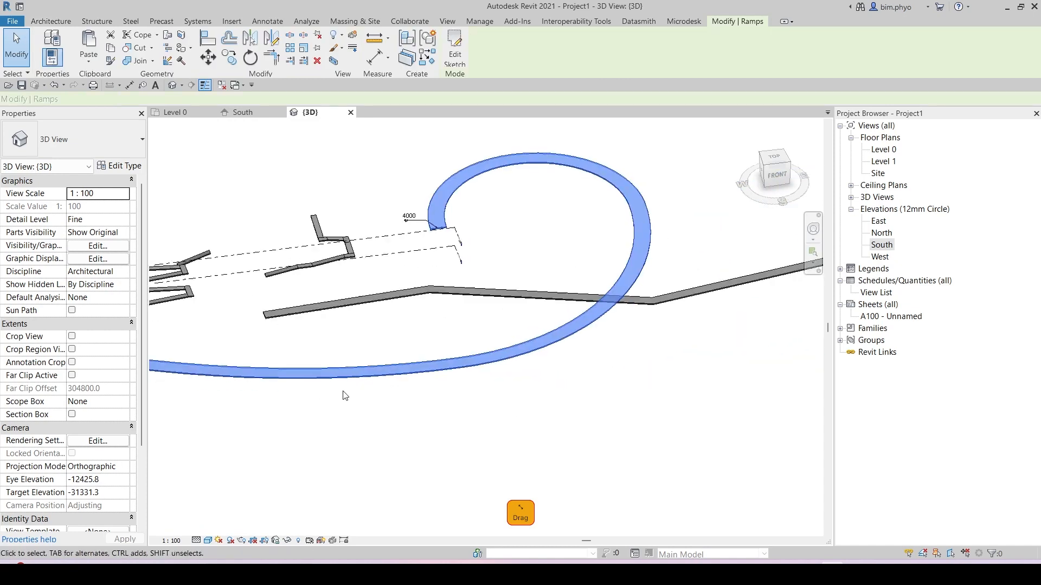
scroll(533, 349, down, 1)
middle_drag(519, 391, 631, 389)
shift+middle_drag(550, 434, 553, 388)
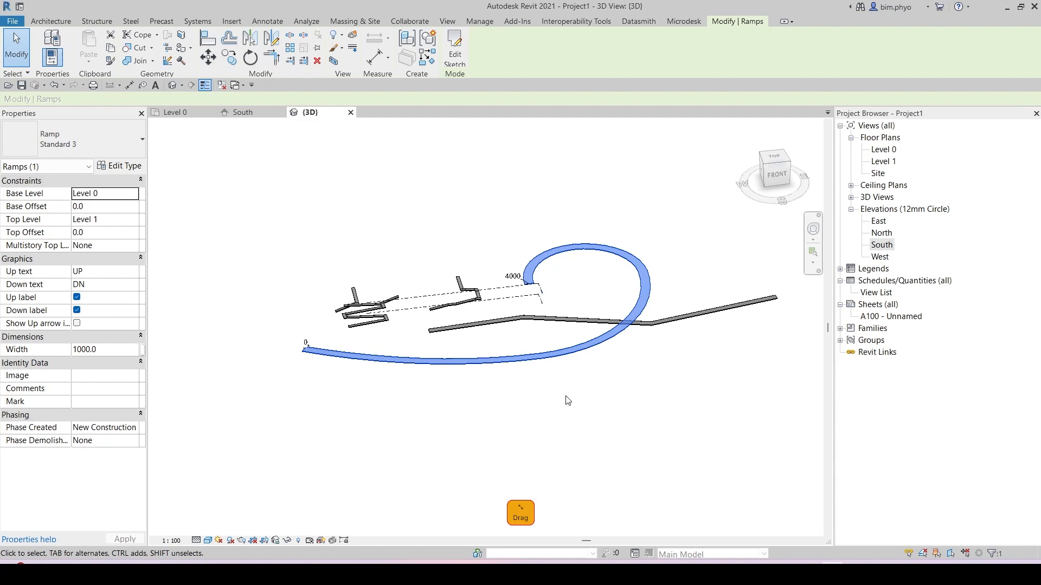
middle_drag(480, 348, 527, 341)
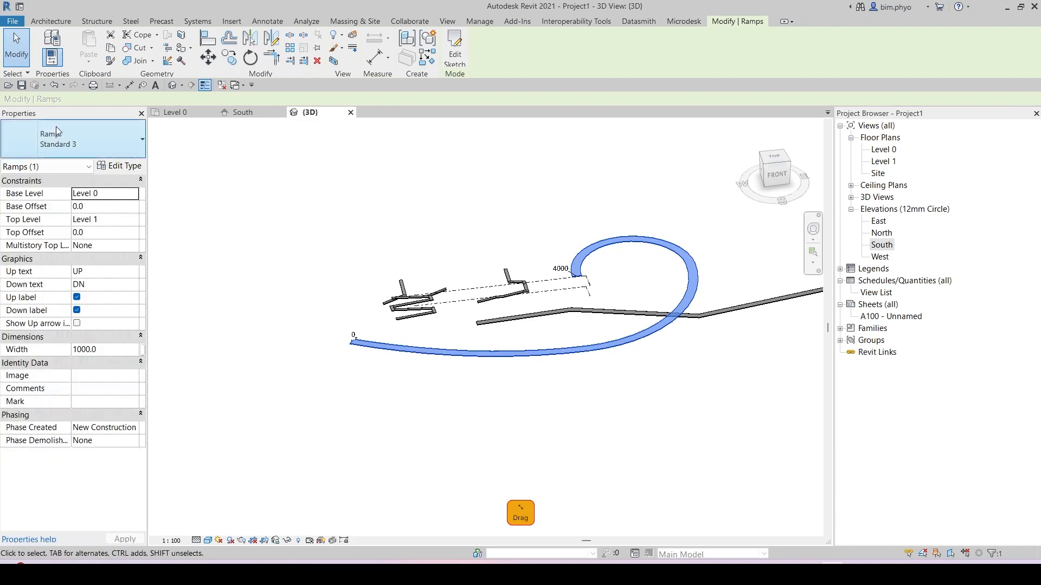
click(122, 169)
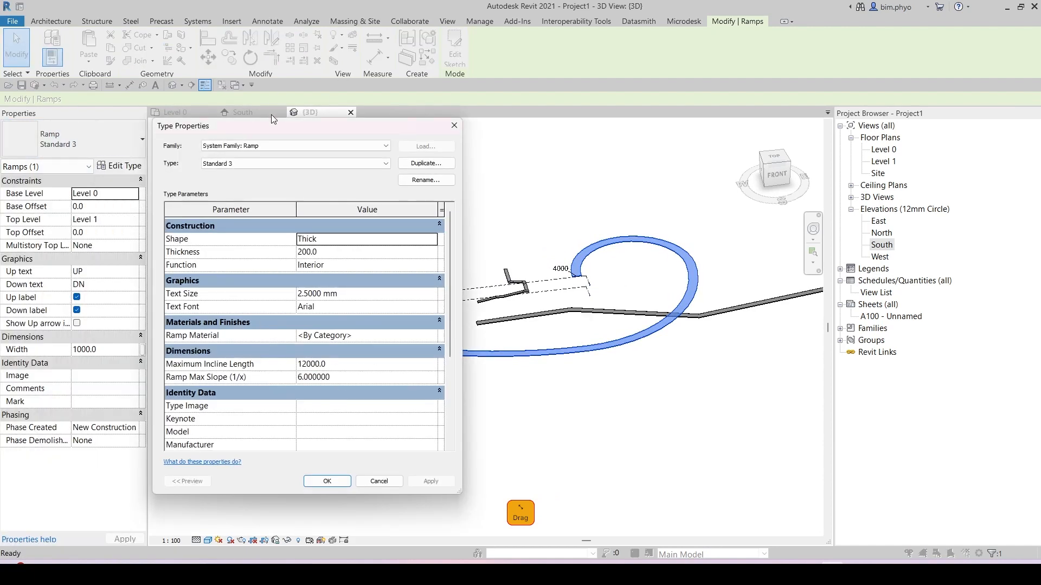
mouse_move(273, 135)
mouse_down()
mouse_move(298, 134)
mouse_move(287, 132)
mouse_up()
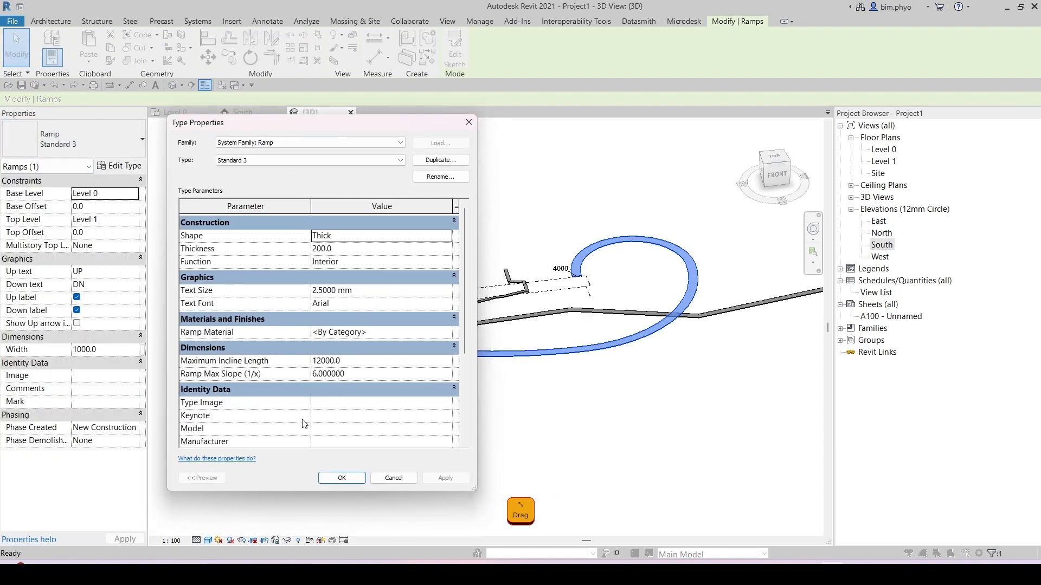
click(334, 374)
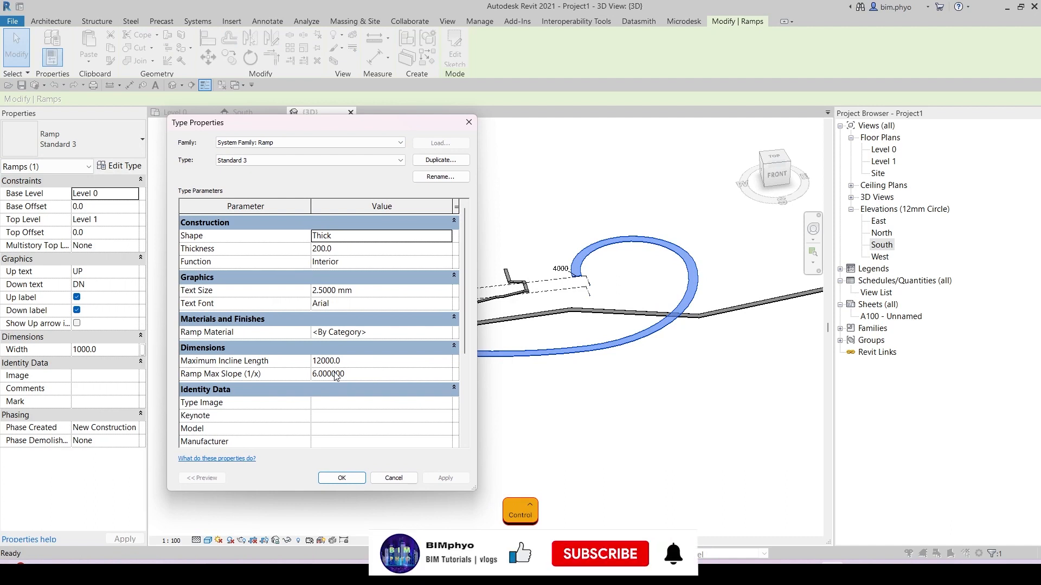